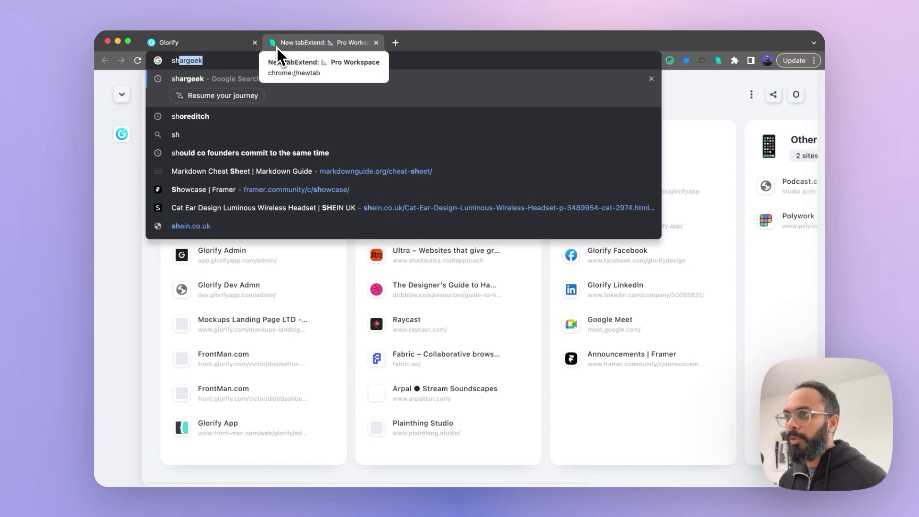
- Go to shargeek.com and open the product page of the Storm² power bank
text(ar)
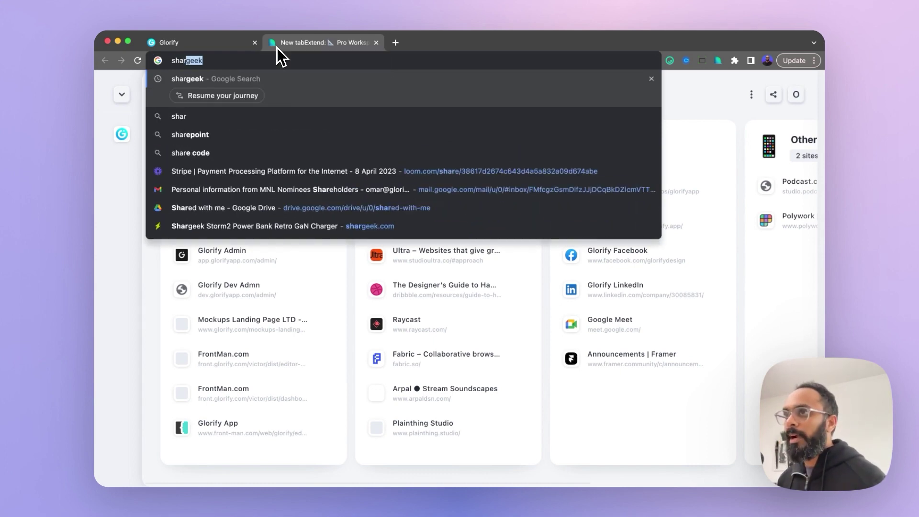
text(geek.com)
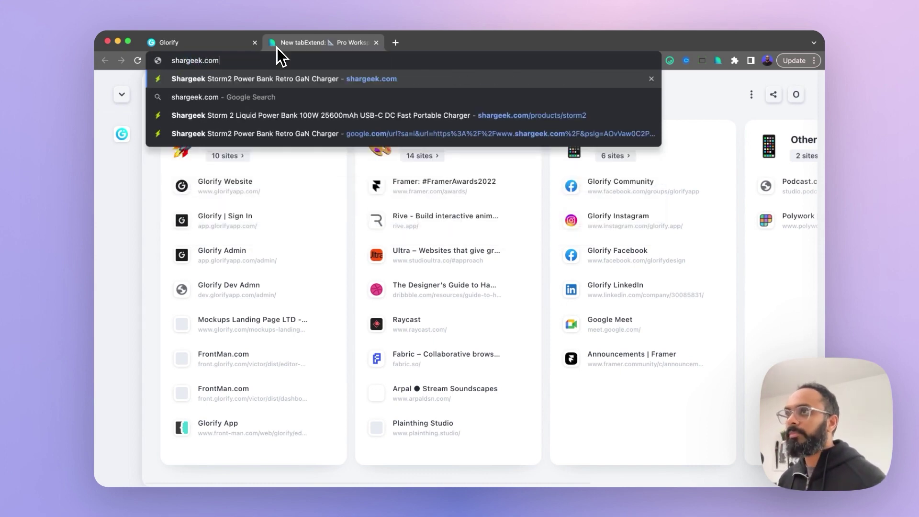
key(Return)
scroll(523, 219, down, 5)
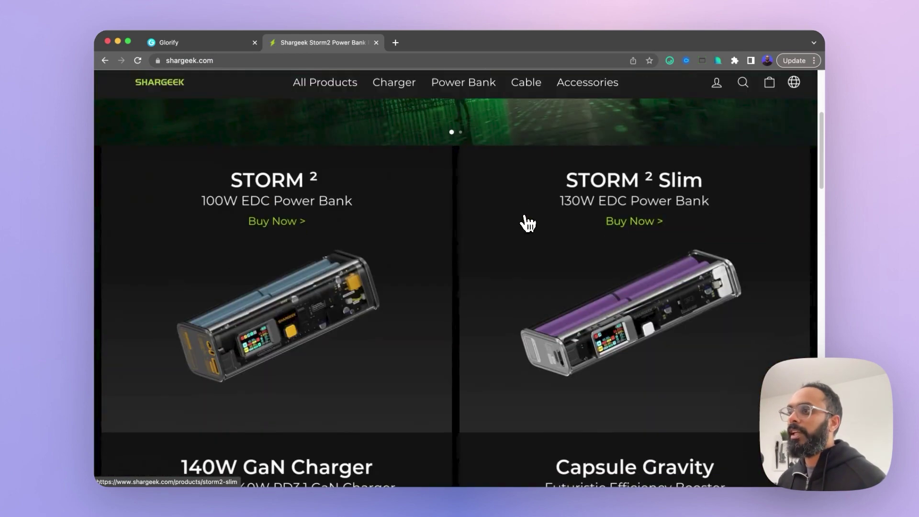
click(368, 265)
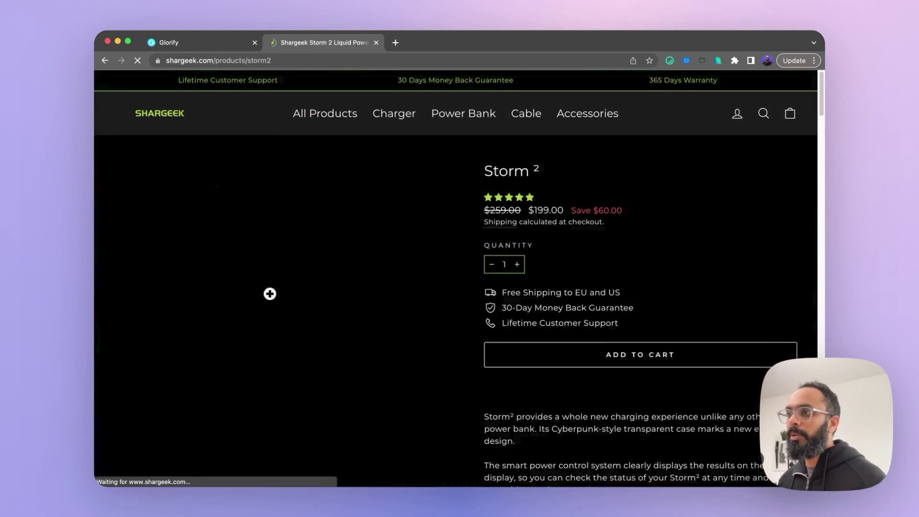
- Enlarge the main Storm² product photo and copy the image
right_click(265, 308)
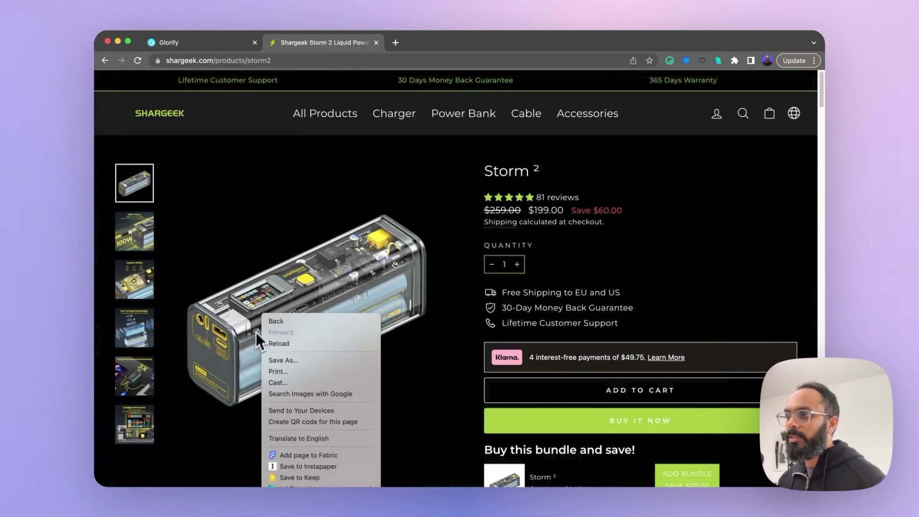
click(246, 271)
click(266, 301)
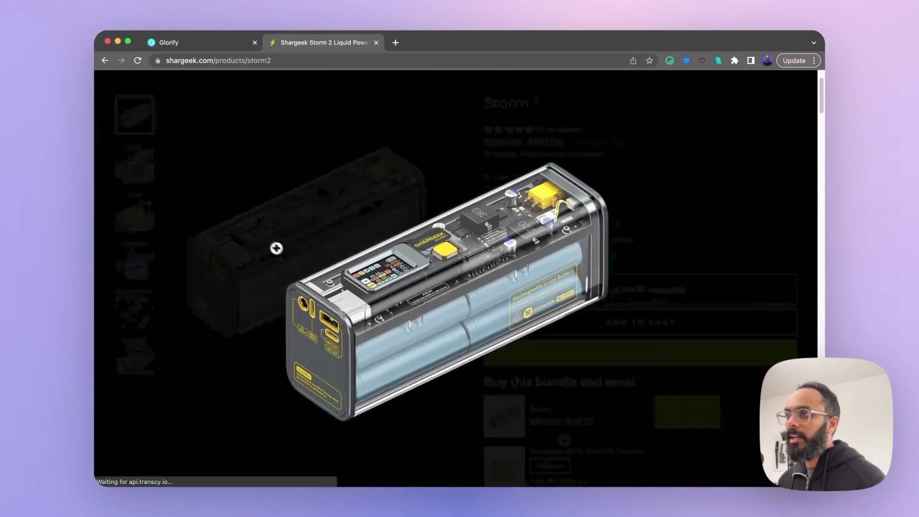
right_click(462, 288)
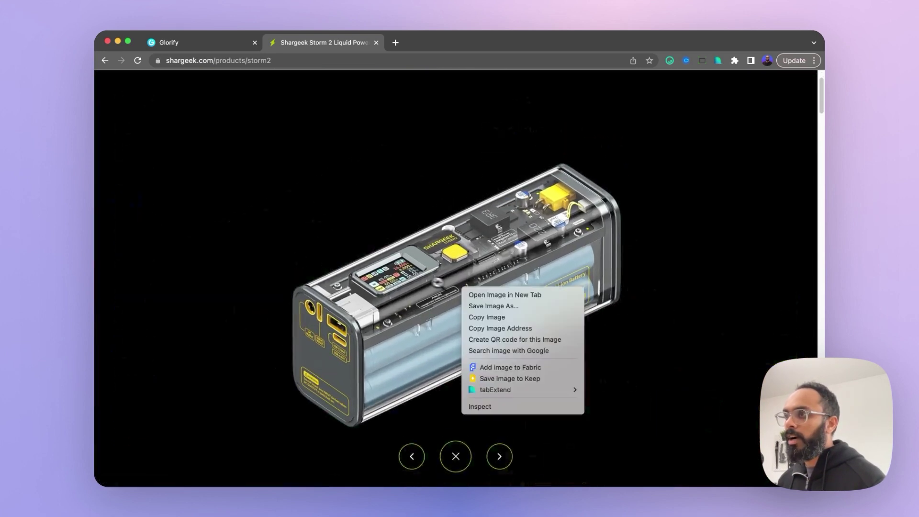
click(494, 320)
- Switch to Glorify, paste the power bank image onto the Hero Image canvas and enlarge it to about 1946 × 1944
click(181, 43)
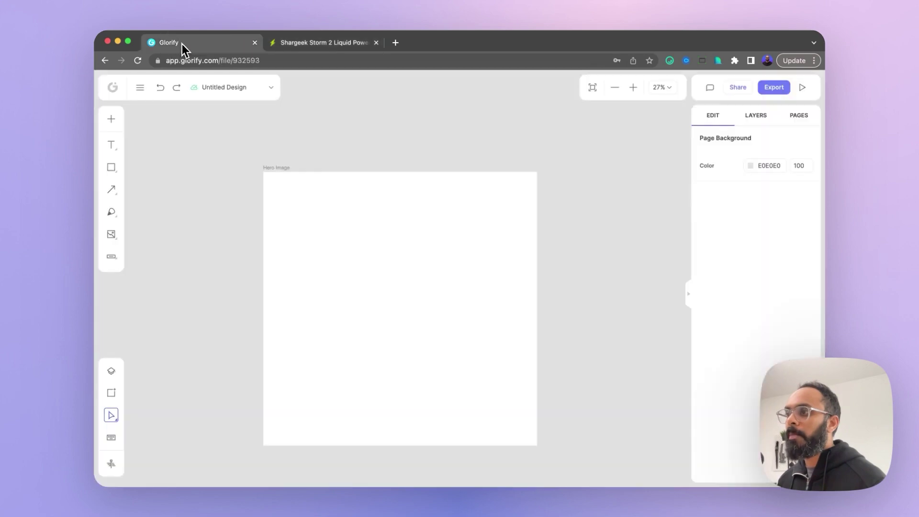
click(309, 201)
key(super+v)
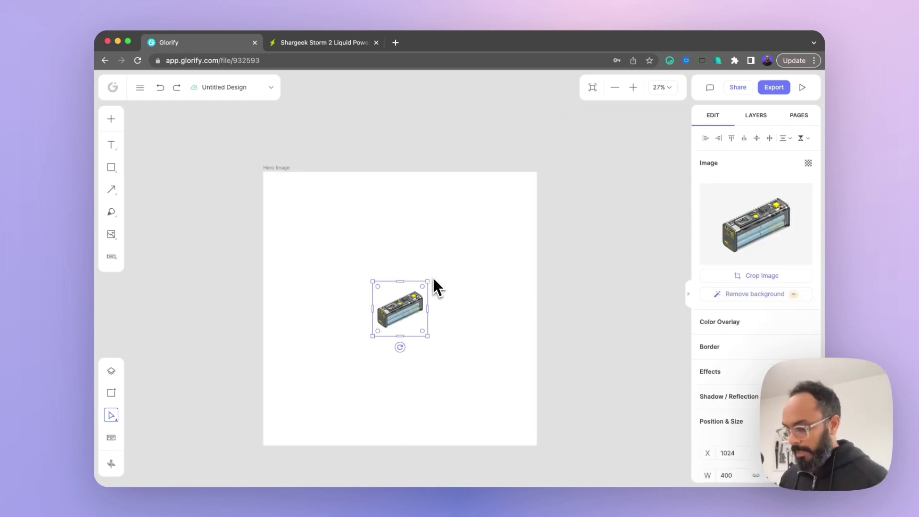
drag(431, 283, 535, 196)
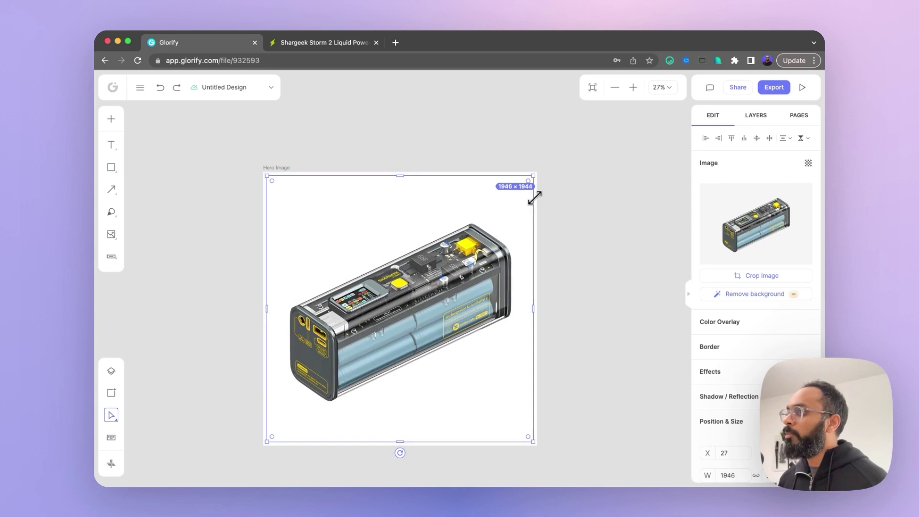
click(614, 189)
- Duplicate the Hero Image canvas and move the copy away from the original to leave a gap between them
scroll(597, 211, right, 4)
scroll(482, 234, down, 3)
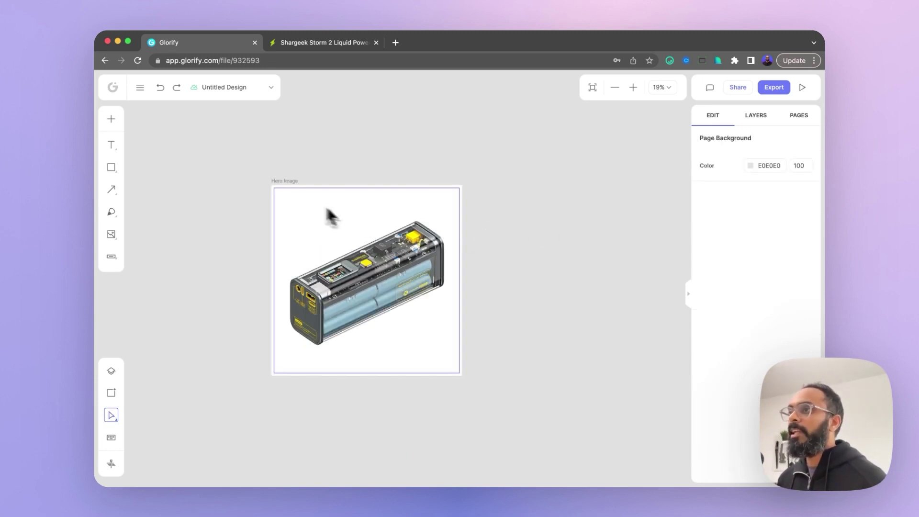
click(286, 182)
click(428, 180)
drag(493, 164, 416, 169)
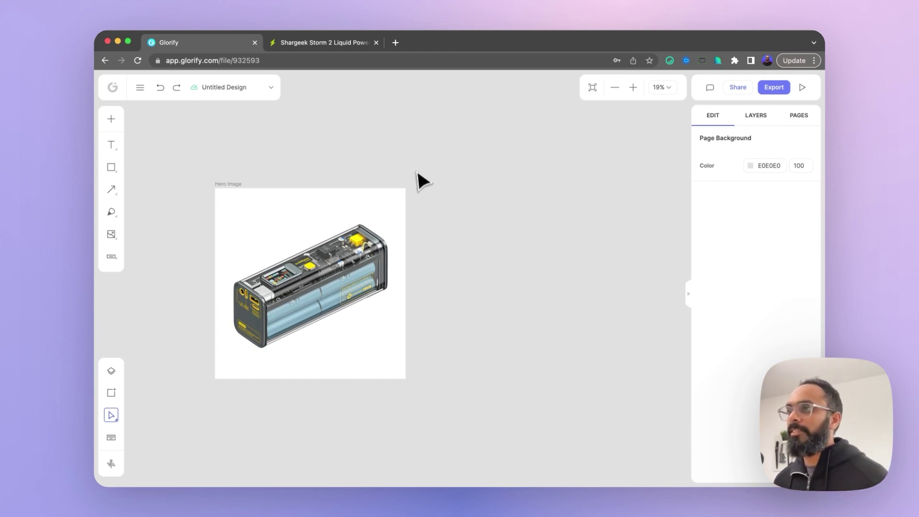
drag(498, 160, 448, 177)
scroll(443, 236, down, 4)
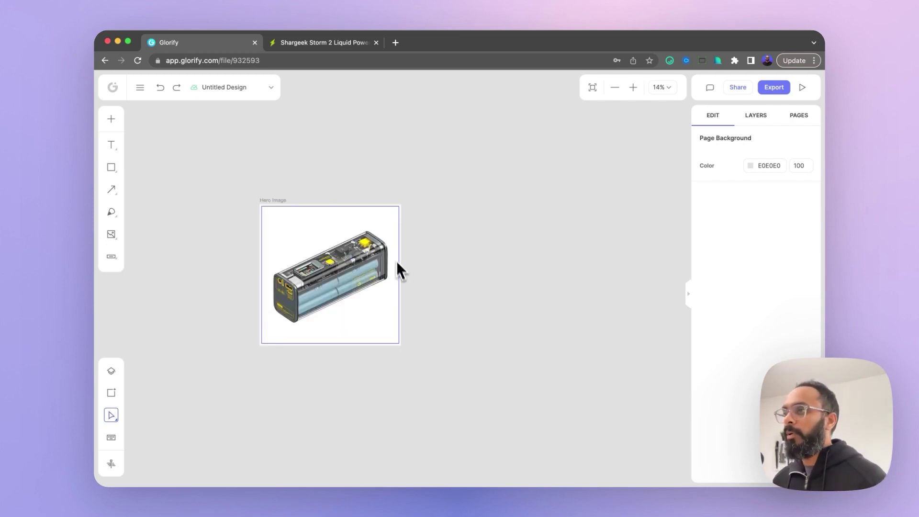
click(280, 198)
key(super+d)
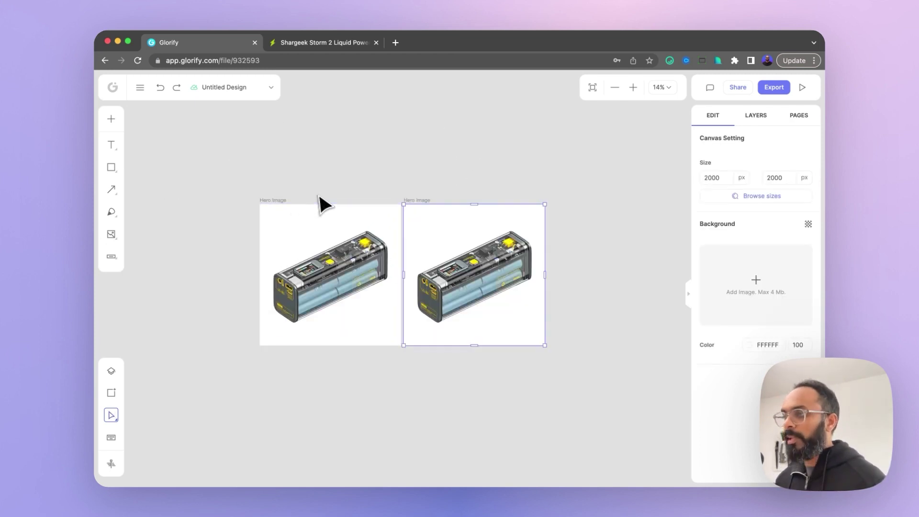
scroll(371, 198, right, 3)
drag(347, 195, 367, 195)
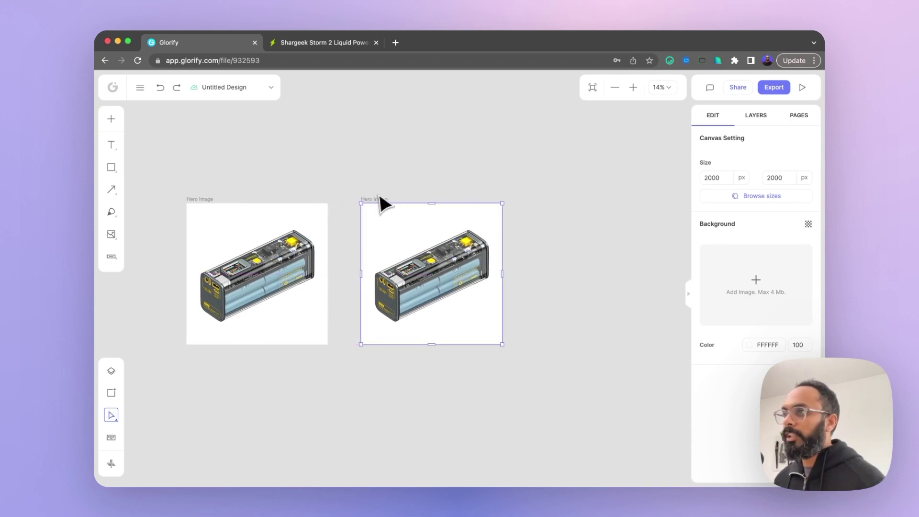
click(406, 188)
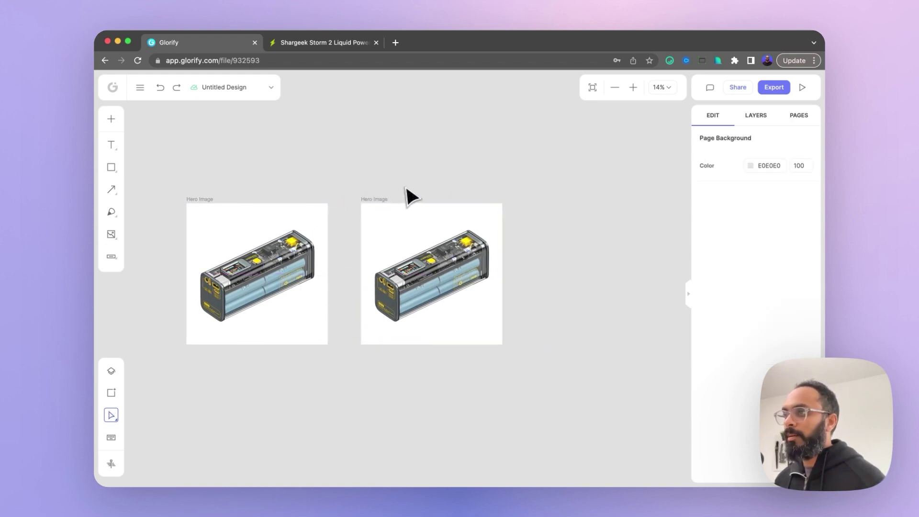
- Set the duplicated canvas's background color to black
click(373, 205)
click(750, 346)
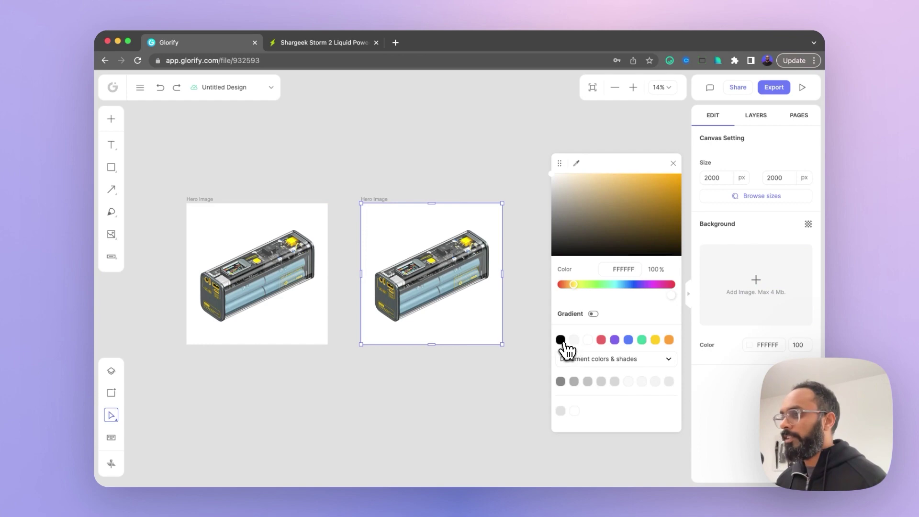
click(561, 340)
click(530, 304)
- Dismiss the New Arrivals pop-up on the product page, return to Glorify and move the black canvas closer to the white one
click(327, 43)
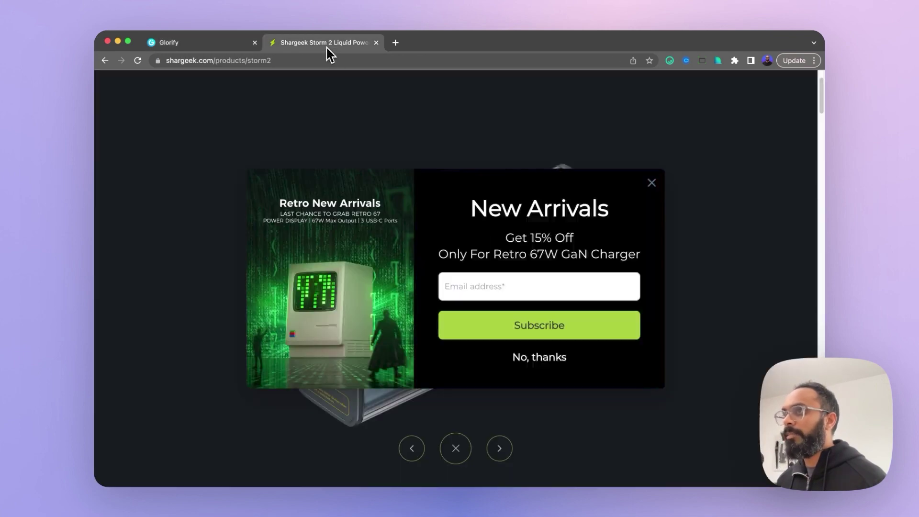
click(651, 182)
key(super+1)
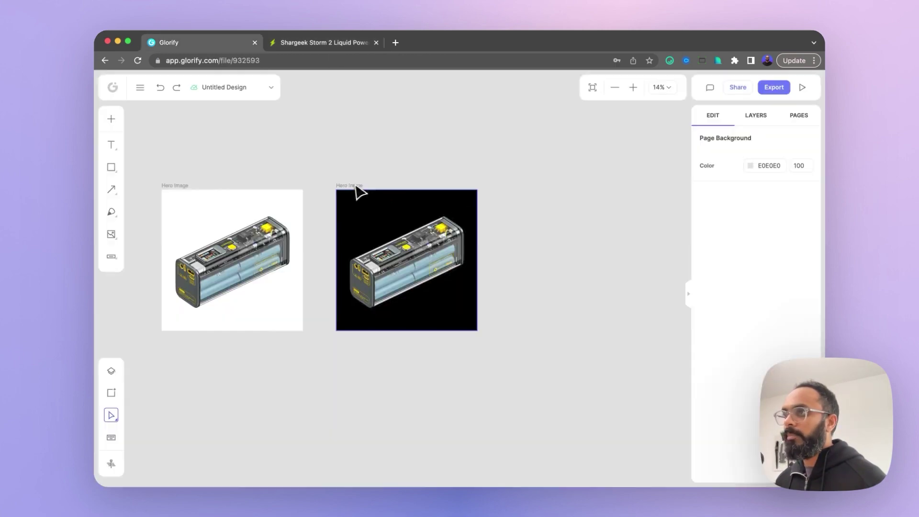
drag(356, 186, 341, 187)
- Add a soft drop shadow to the power bank on the white canvas, with blur about 125, horizontal position -27 and a larger downward offset
click(247, 242)
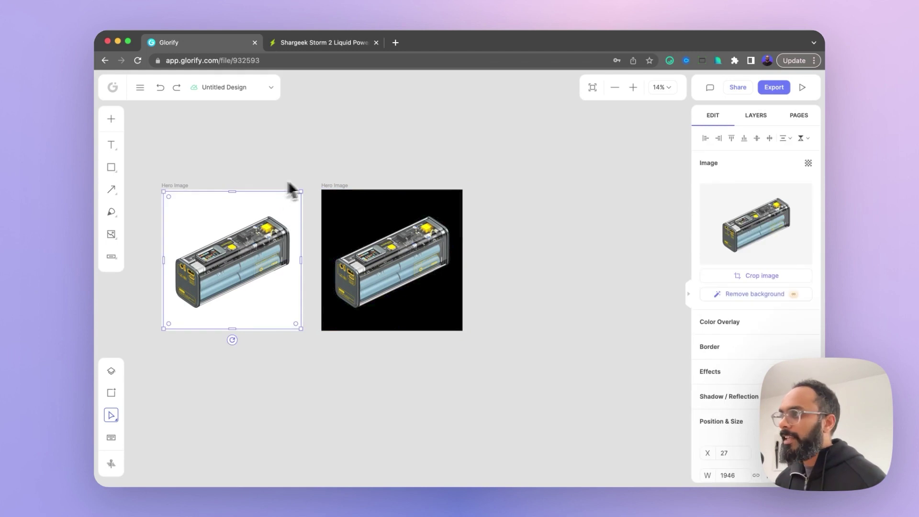
scroll(290, 186, up, 3)
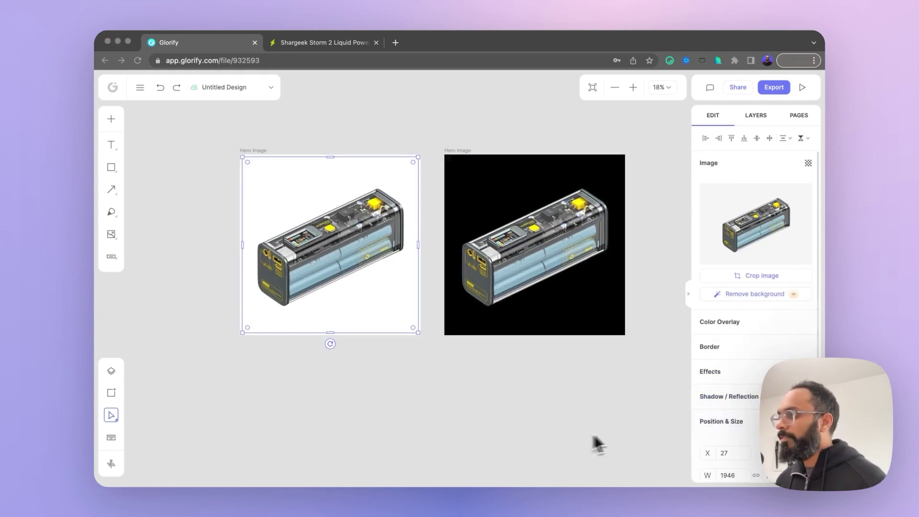
click(752, 395)
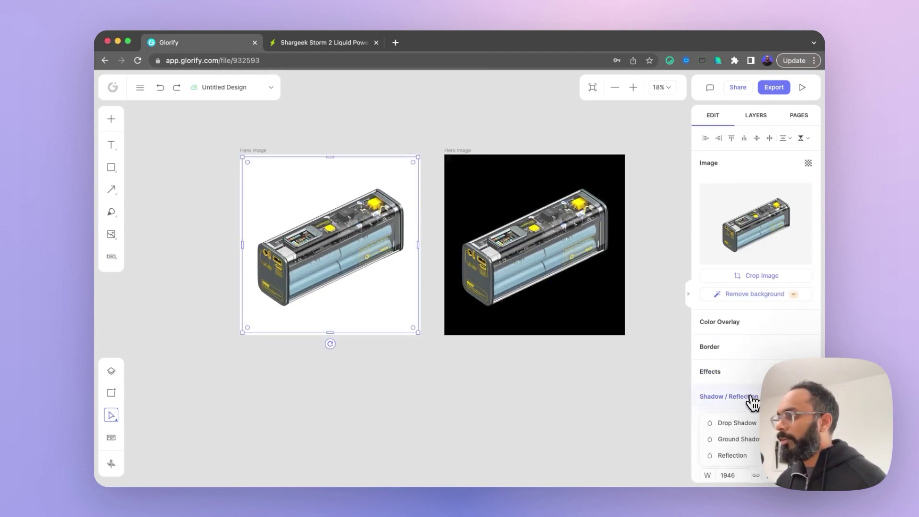
click(738, 424)
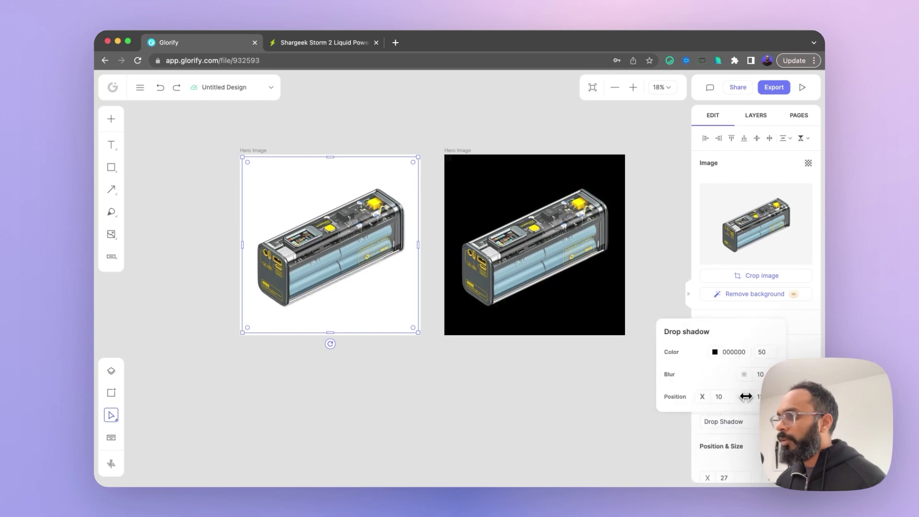
drag(746, 396, 762, 397)
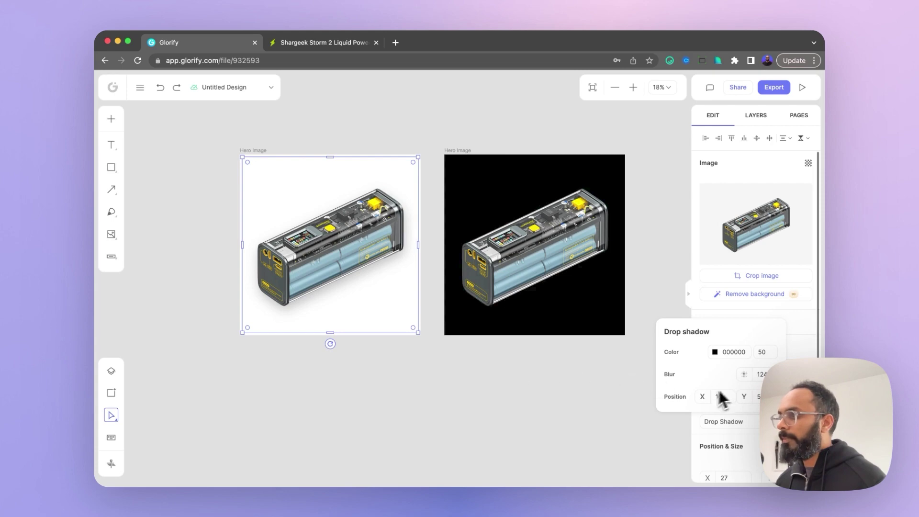
drag(703, 397, 683, 407)
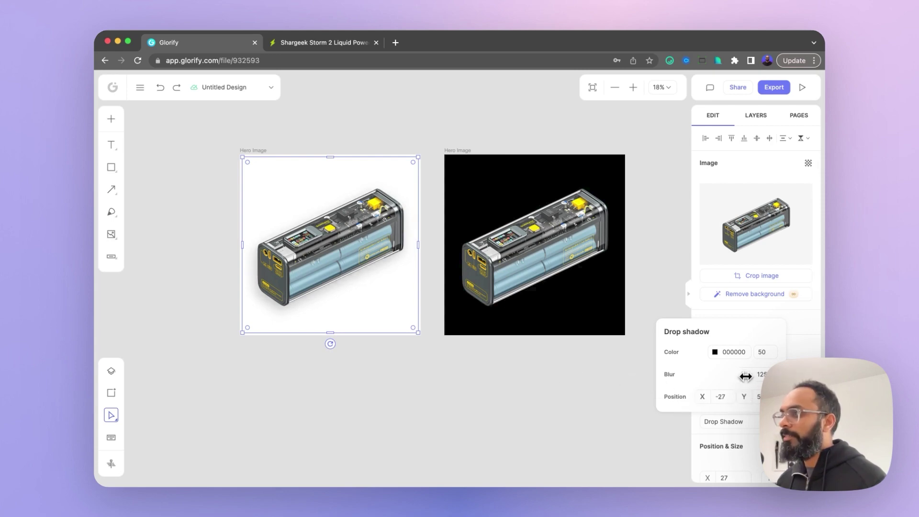
click(764, 352)
click(413, 371)
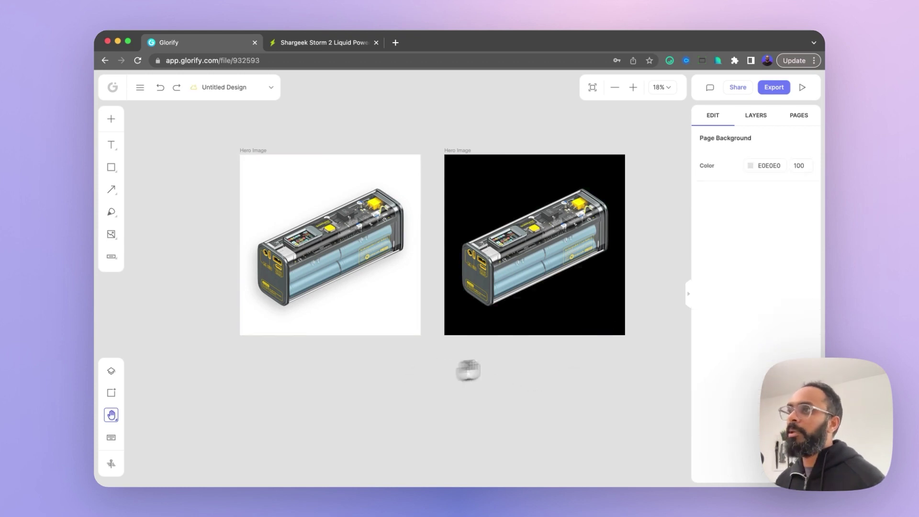
- Duplicate the black canvas and move the copy away from it to form a spaced third canvas
scroll(480, 357, right, 3)
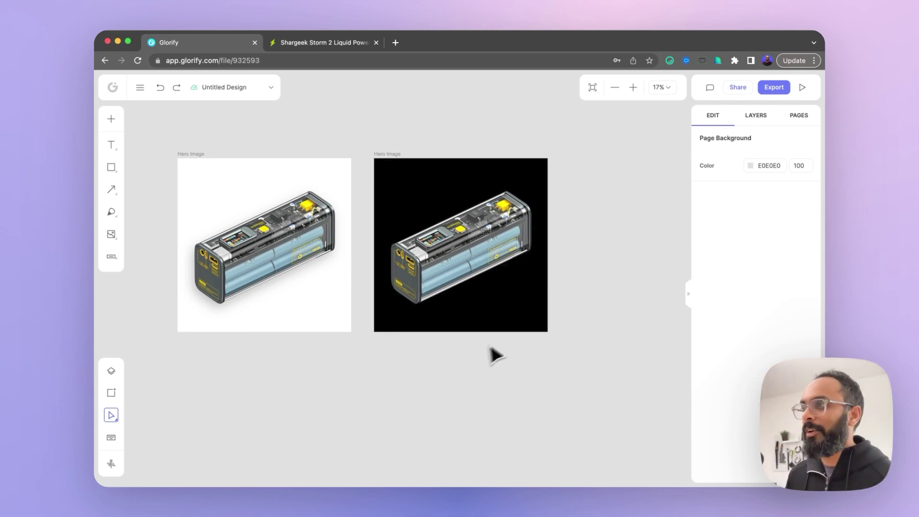
scroll(577, 242, down, 3)
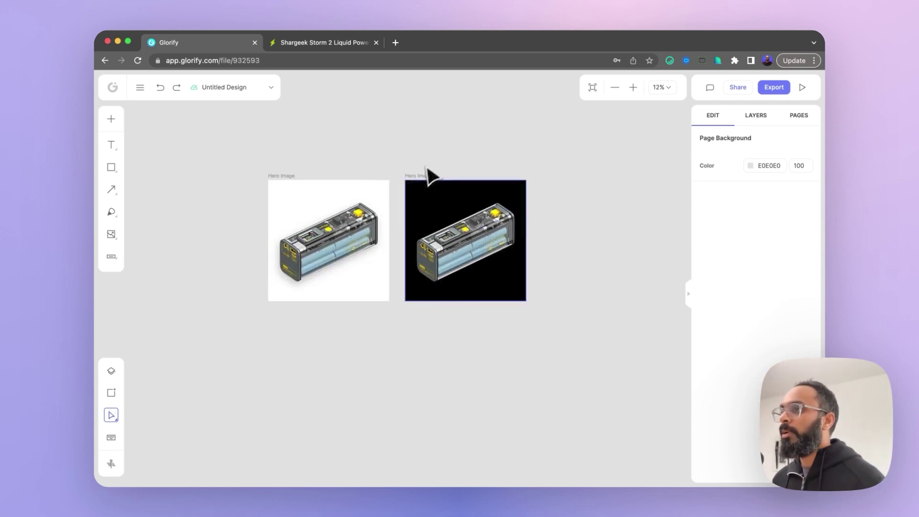
click(420, 173)
key(super+d)
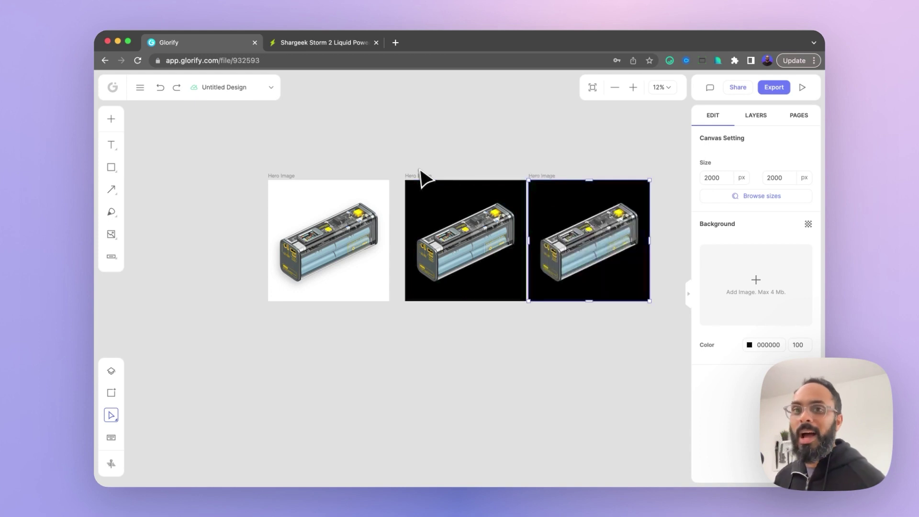
scroll(420, 176, right, 5)
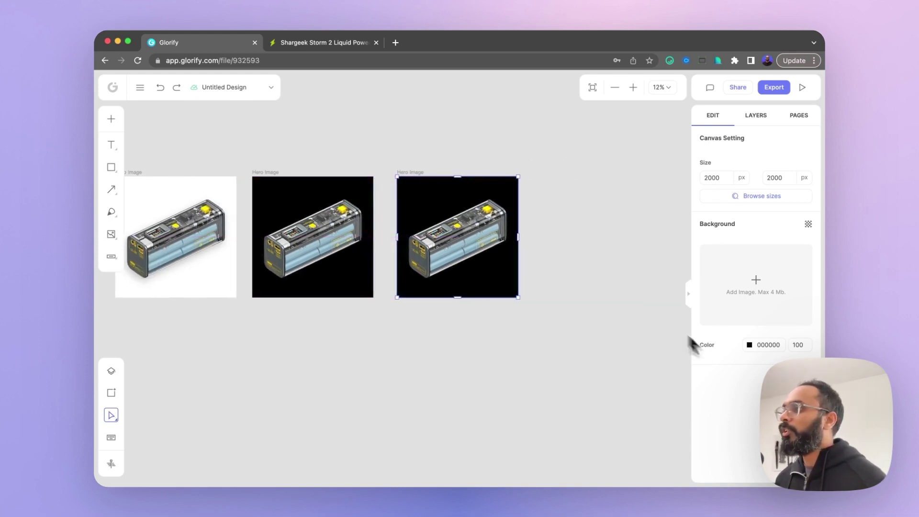
- Give the third canvas a linear gradient background, sampling light blue A3C8D8 from the power bank's batteries as the first gradient color
click(748, 347)
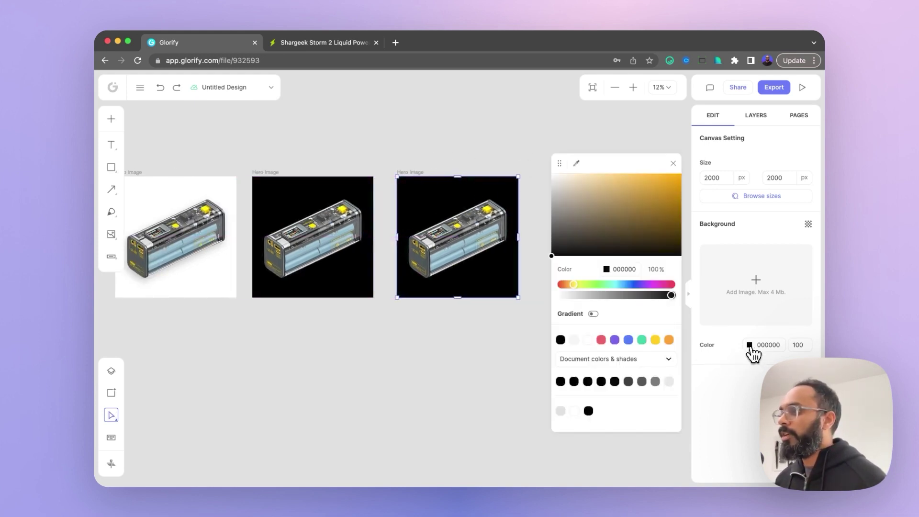
click(594, 314)
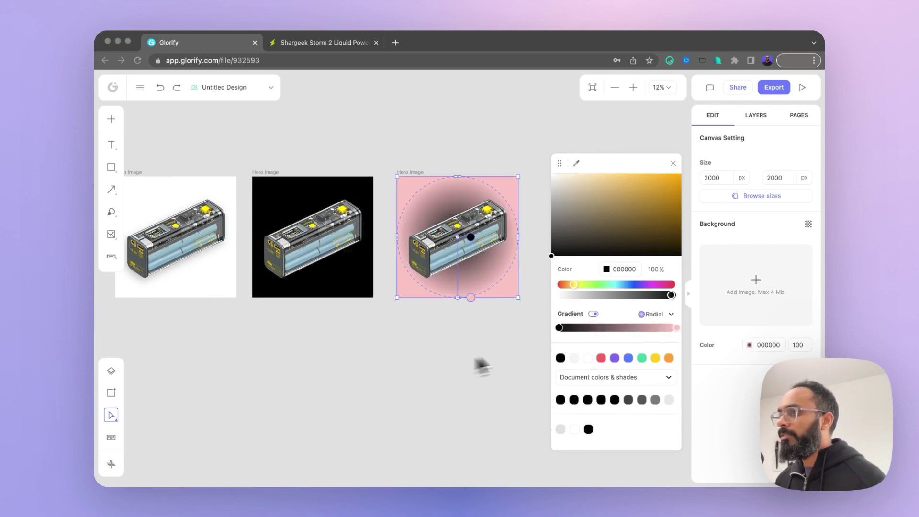
click(664, 325)
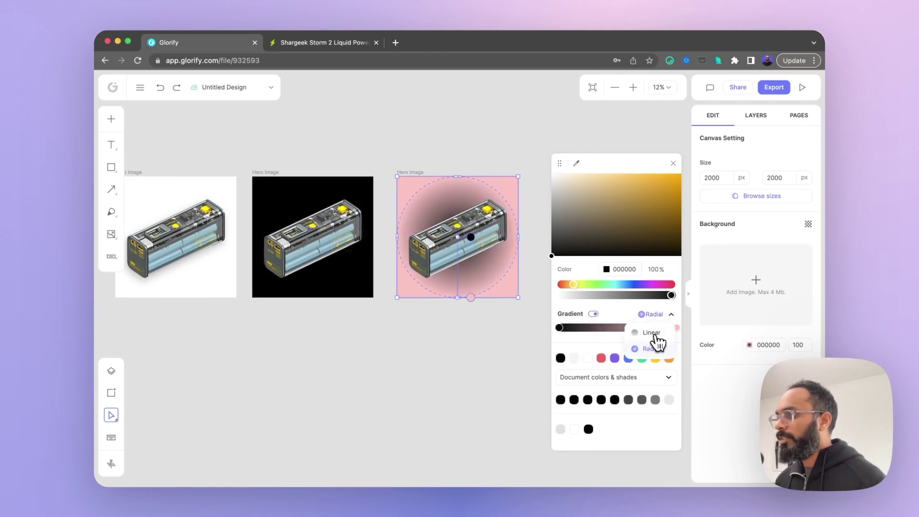
click(655, 342)
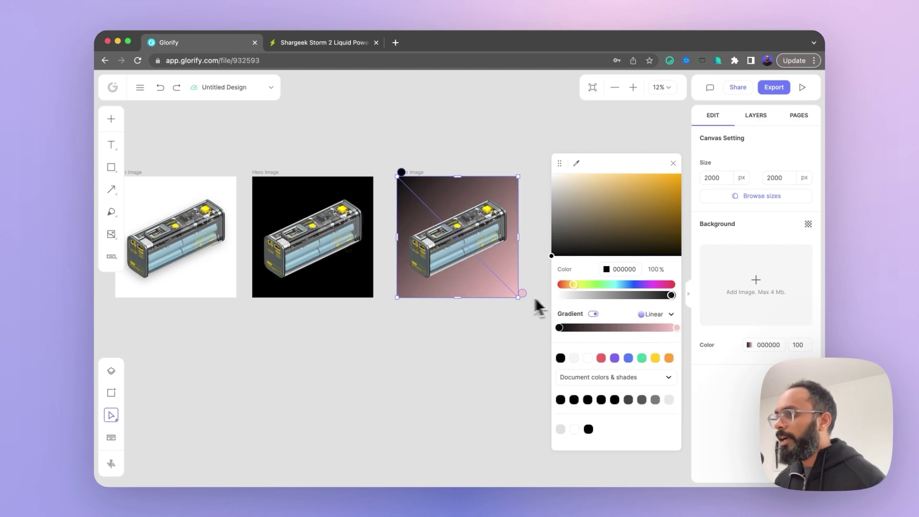
click(580, 166)
click(457, 254)
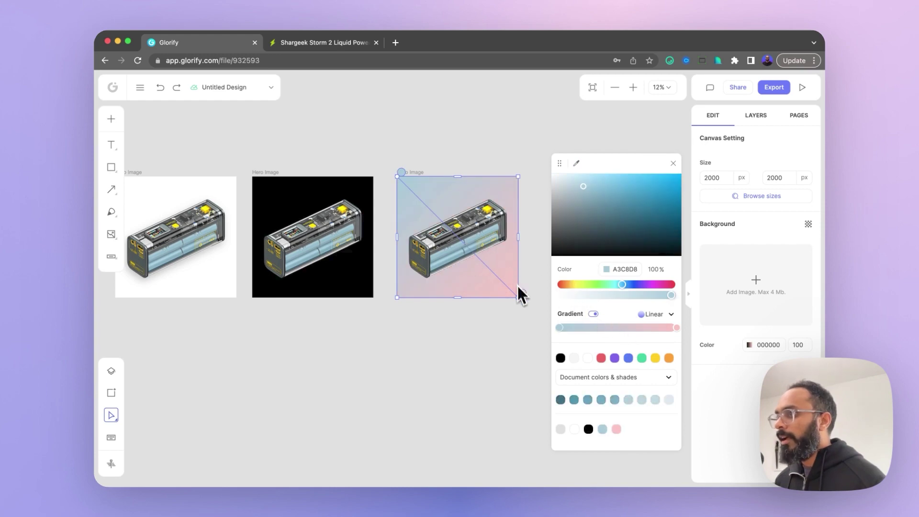
- Set the third canvas's first gradient color to dark grey 444D4D sampled from the power bank, at 99% opacity
click(577, 164)
click(423, 265)
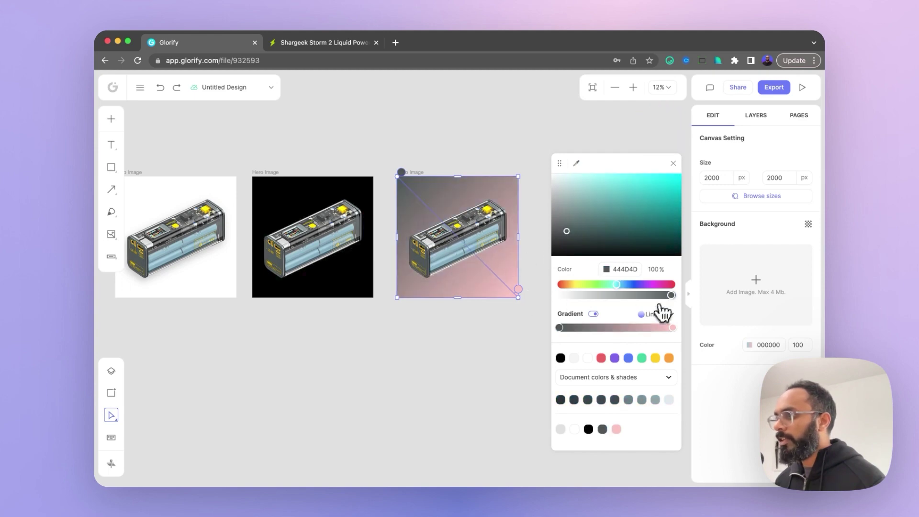
mouse_move(671, 296)
mouse_down()
mouse_move(661, 296)
mouse_move(670, 296)
mouse_up()
click(673, 327)
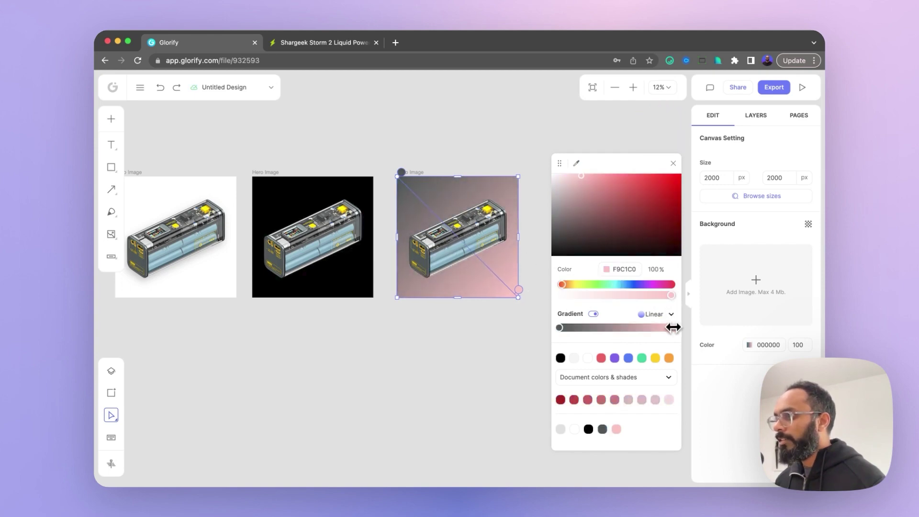
click(559, 327)
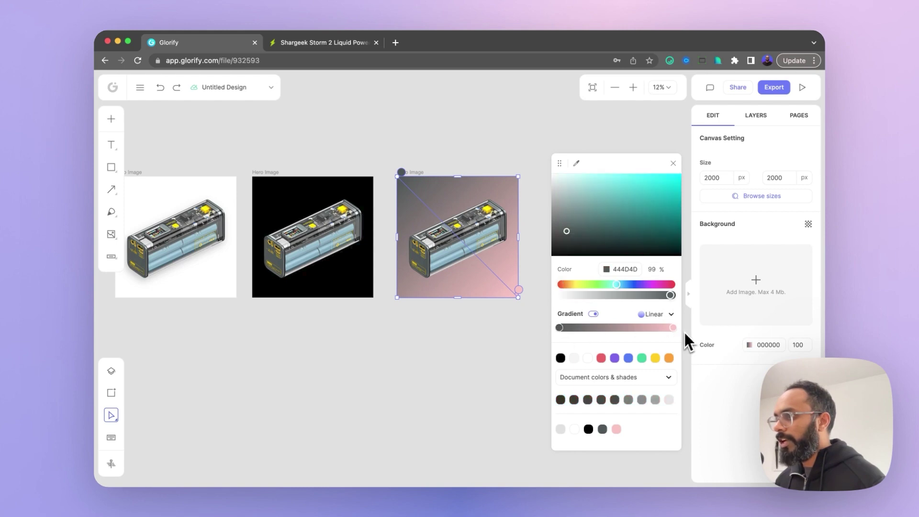
- Replace the pink end color of the third canvas's gradient with light blue 8FB9C8 sampled from the batteries
click(673, 328)
click(576, 163)
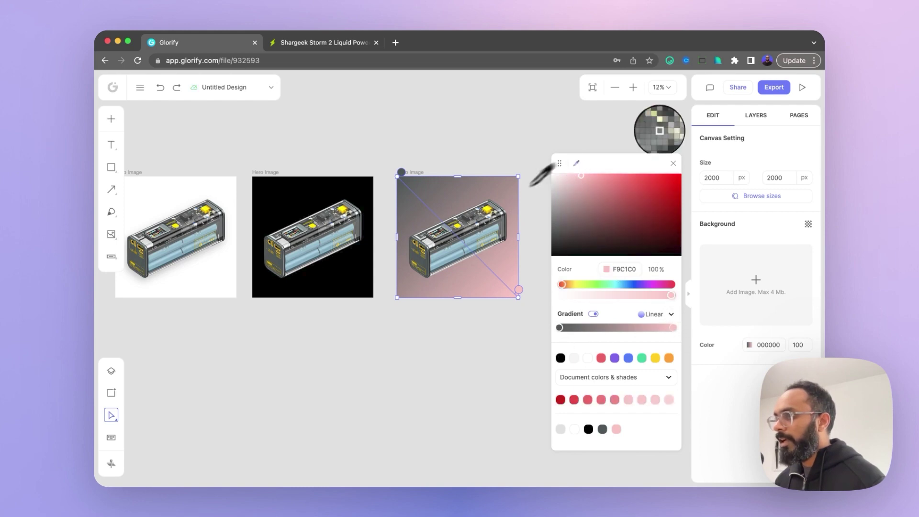
click(468, 242)
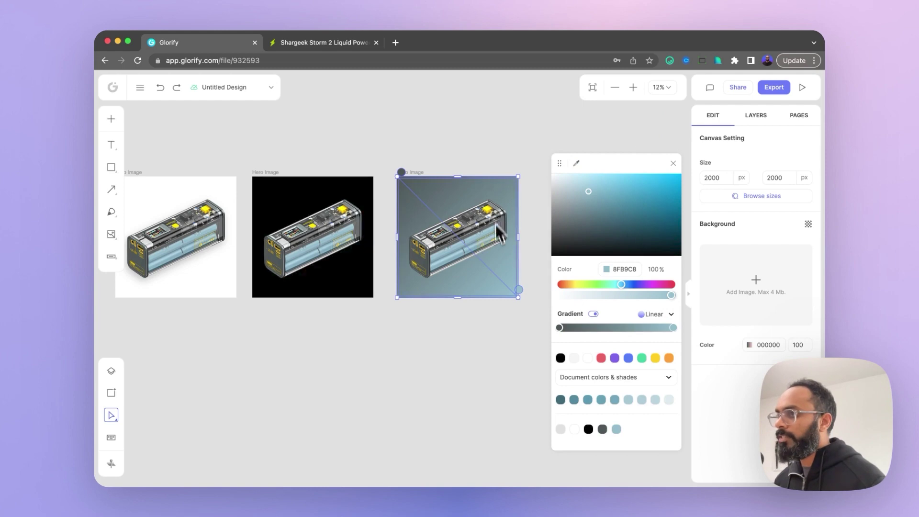
- Darken the third canvas's gradient to slate 5D757E at the end and black 000000 at the start
scroll(496, 224, up, 5)
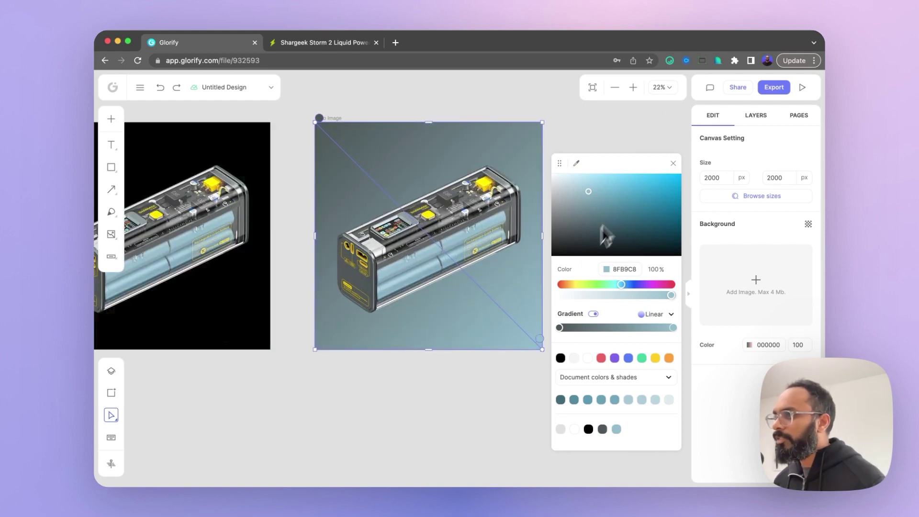
mouse_move(604, 234)
mouse_down()
mouse_move(587, 216)
mouse_move(585, 232)
mouse_move(585, 215)
mouse_up()
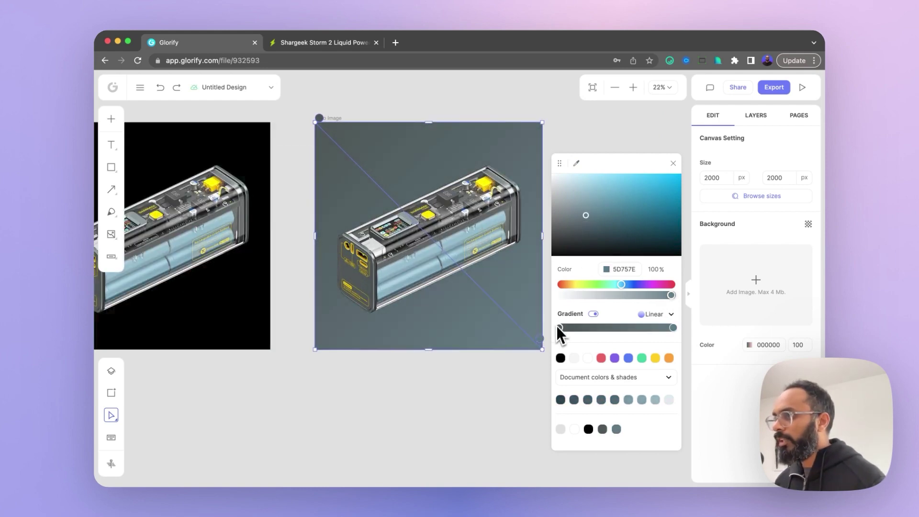
click(559, 328)
mouse_move(575, 253)
mouse_down()
mouse_move(567, 205)
mouse_move(556, 206)
mouse_move(535, 258)
mouse_up()
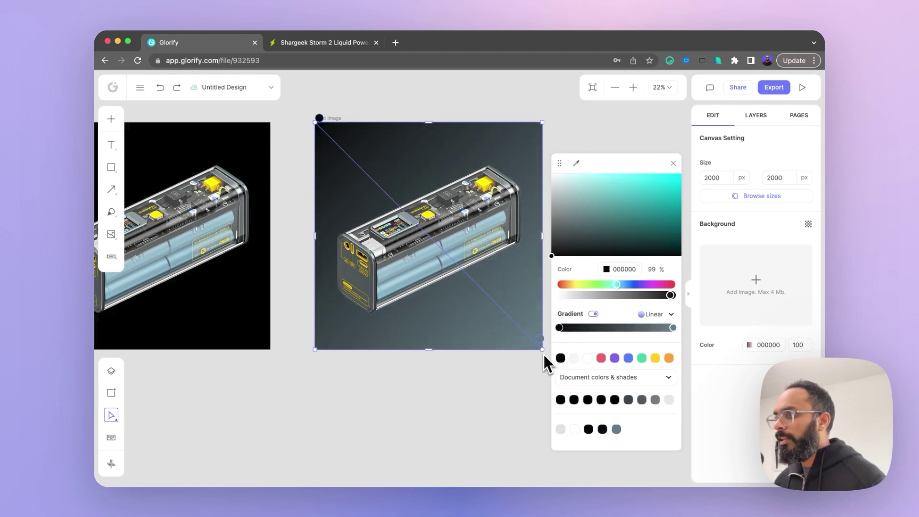
click(548, 355)
click(474, 314)
click(558, 222)
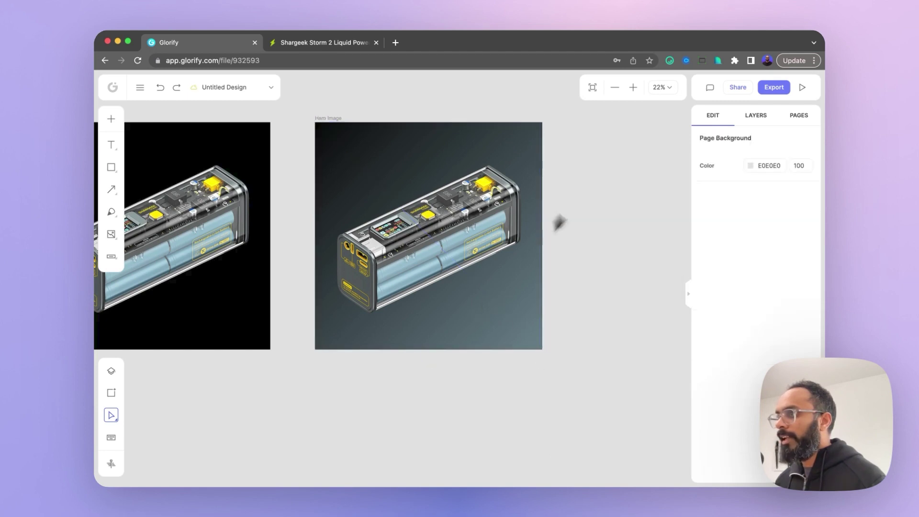
- Change the end color of the third canvas's gradient to the saturated deep teal 004B66
click(349, 130)
click(751, 346)
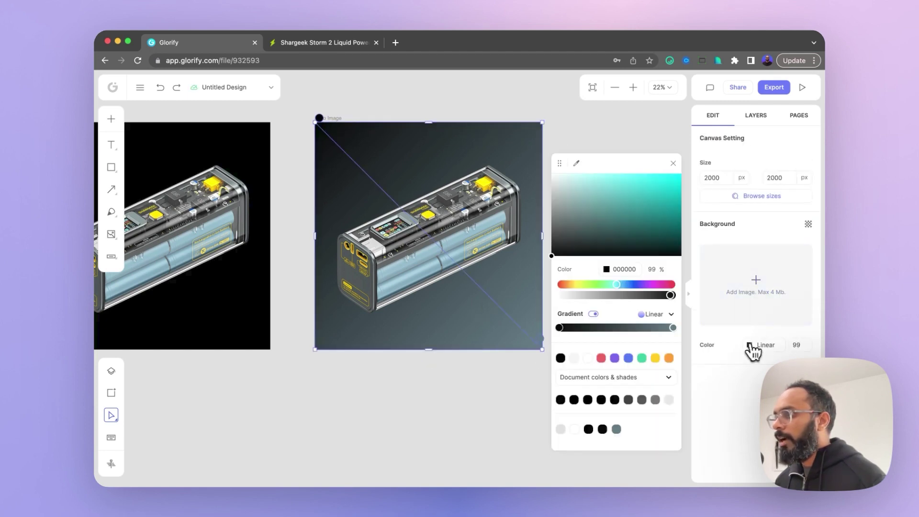
click(671, 328)
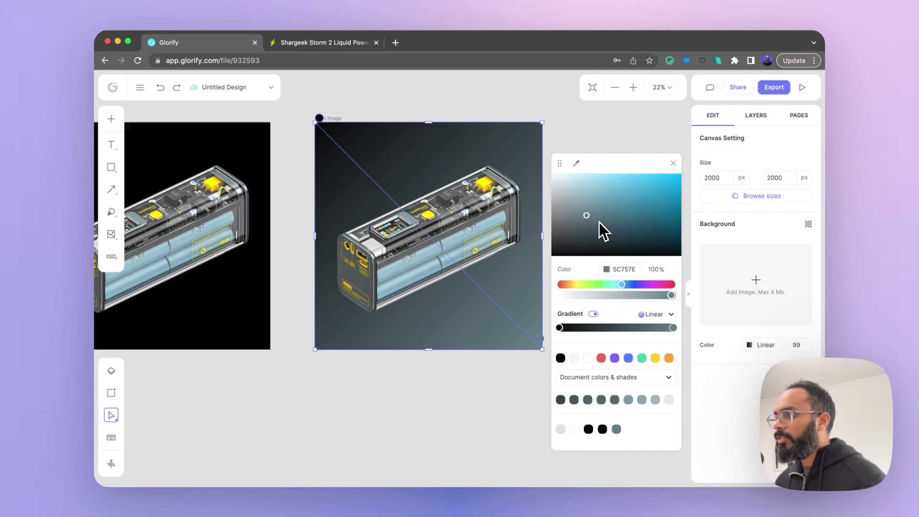
drag(671, 295, 692, 302)
mouse_move(602, 218)
mouse_down()
mouse_move(708, 230)
mouse_move(724, 211)
mouse_move(731, 230)
mouse_move(737, 211)
mouse_move(737, 221)
mouse_up()
click(447, 453)
- Duplicate the teal gradient canvas and move the copy away from it to leave a gap between the two
scroll(460, 421, down, 5)
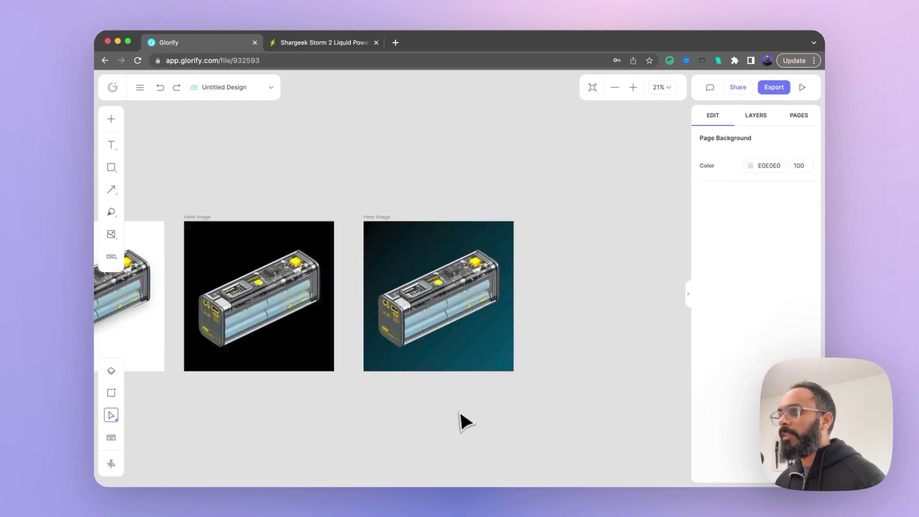
click(487, 235)
key(super+d)
click(599, 207)
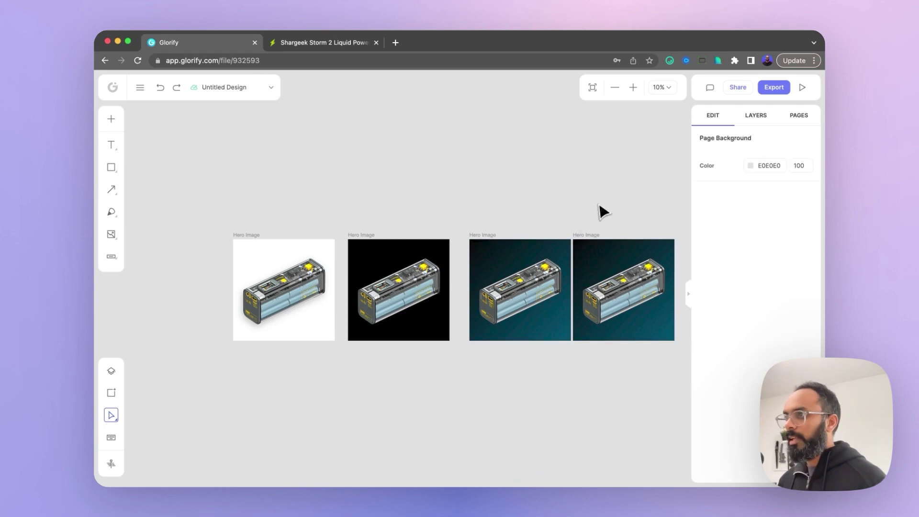
drag(600, 208, 438, 196)
scroll(451, 278, up, 2)
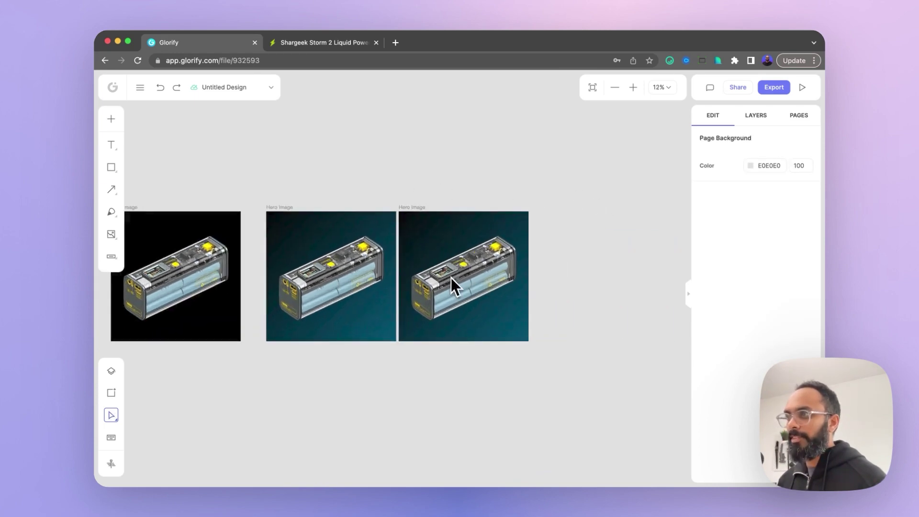
scroll(451, 278, left, 2)
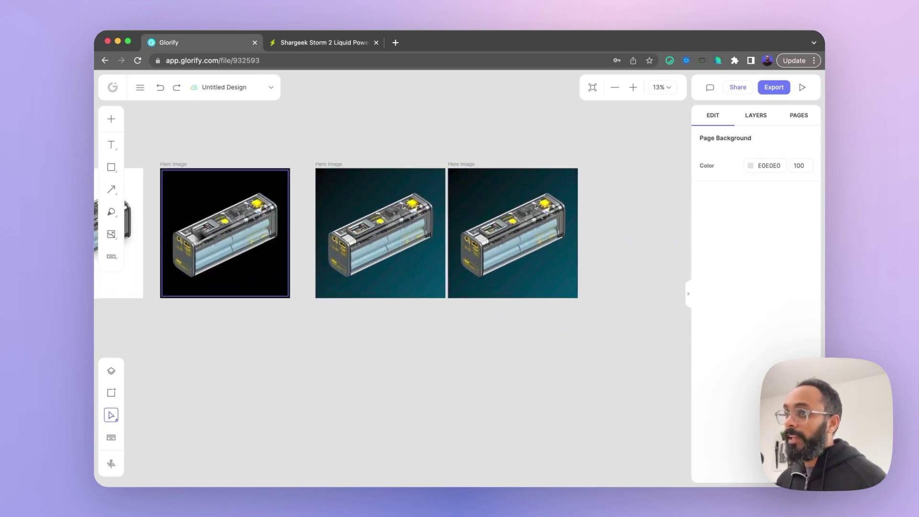
click(197, 238)
click(382, 171)
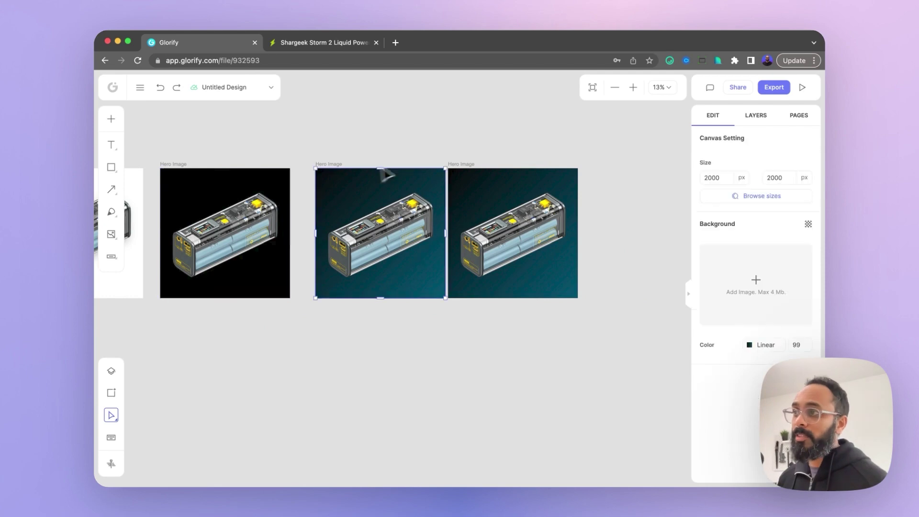
click(483, 165)
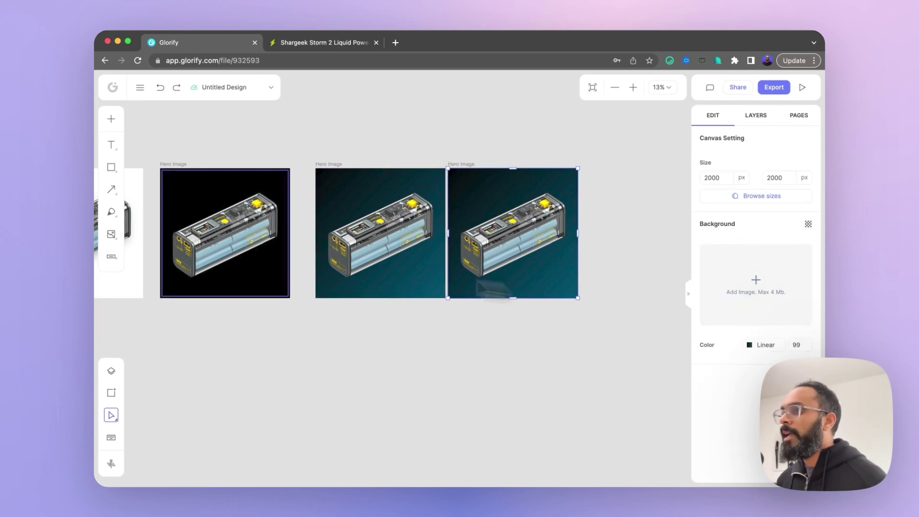
drag(458, 169, 481, 161)
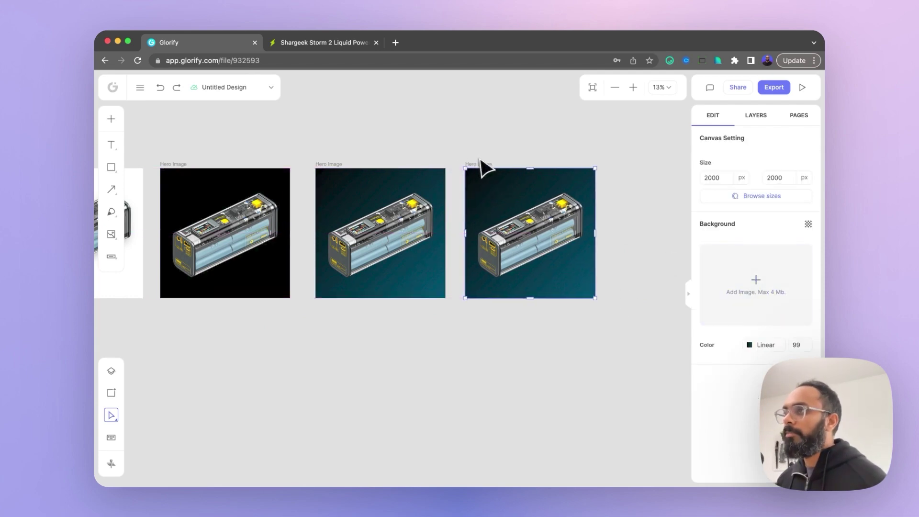
- Change the fourth canvas's gradient end color to bright yellow FFEA00 sampled from the power bank's yellow component
click(626, 254)
click(554, 286)
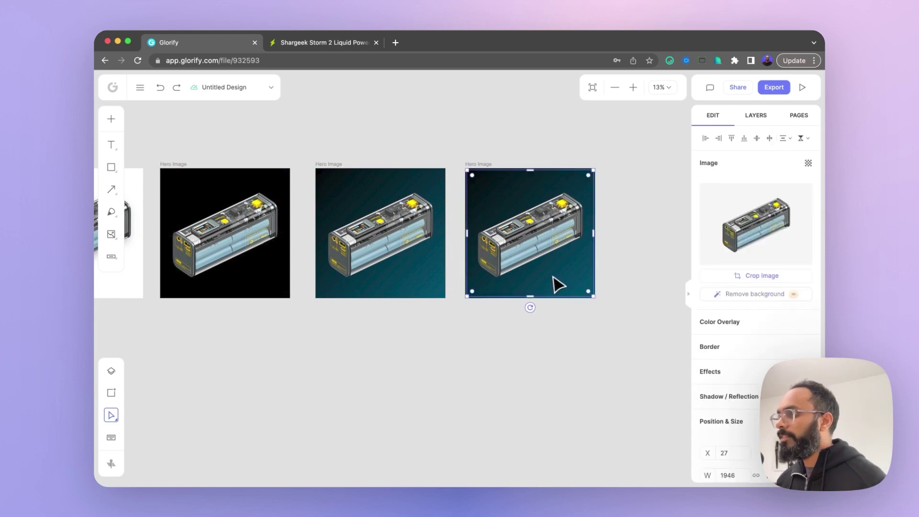
click(610, 257)
click(485, 161)
click(750, 347)
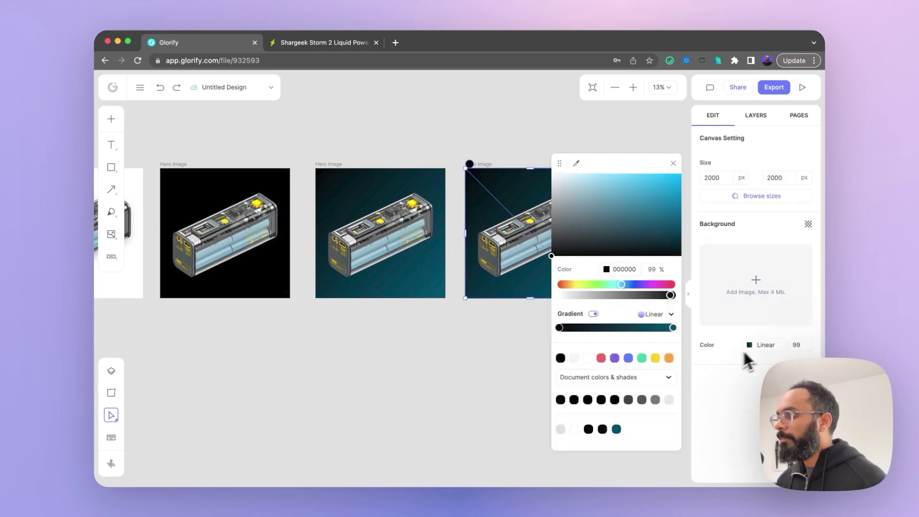
click(672, 329)
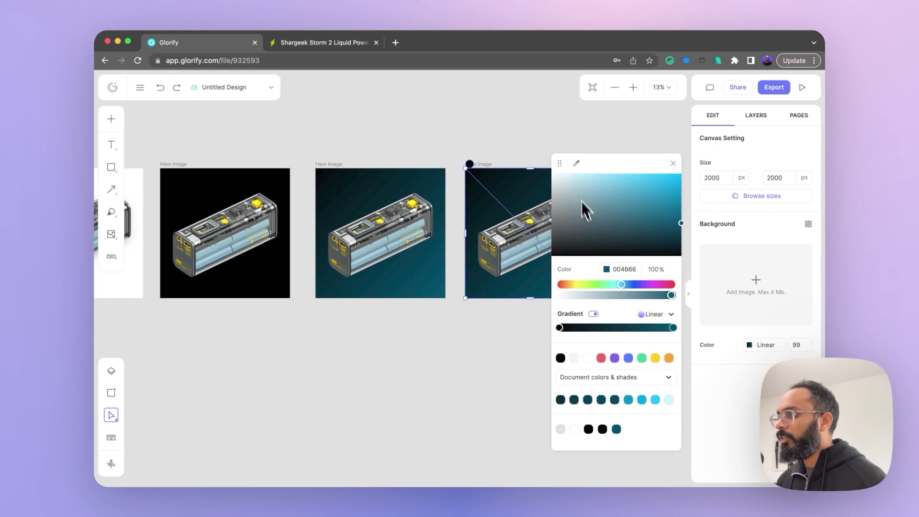
click(577, 163)
click(526, 221)
key(Escape)
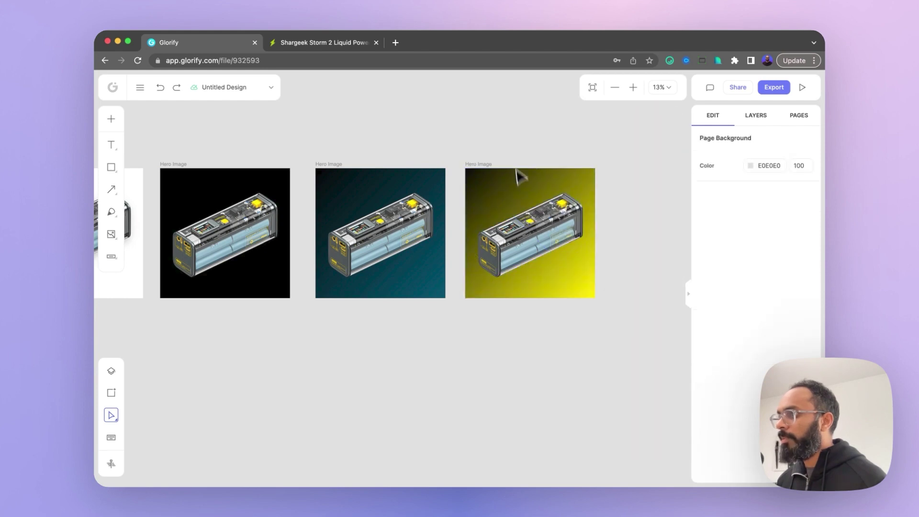
- Tone down the bright yellow end color of the fourth canvas's gradient to a dark, muted olive
scroll(503, 144, right, 3)
click(413, 171)
scroll(478, 211, up, 3)
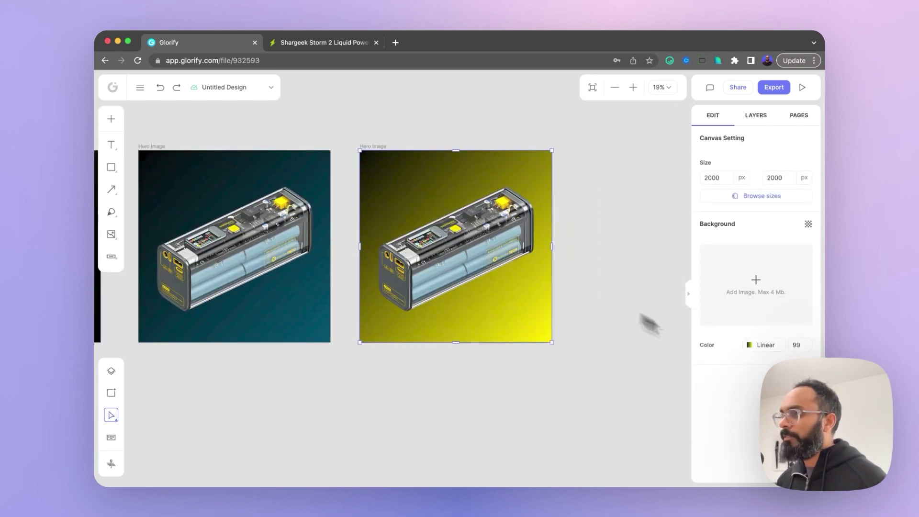
click(751, 347)
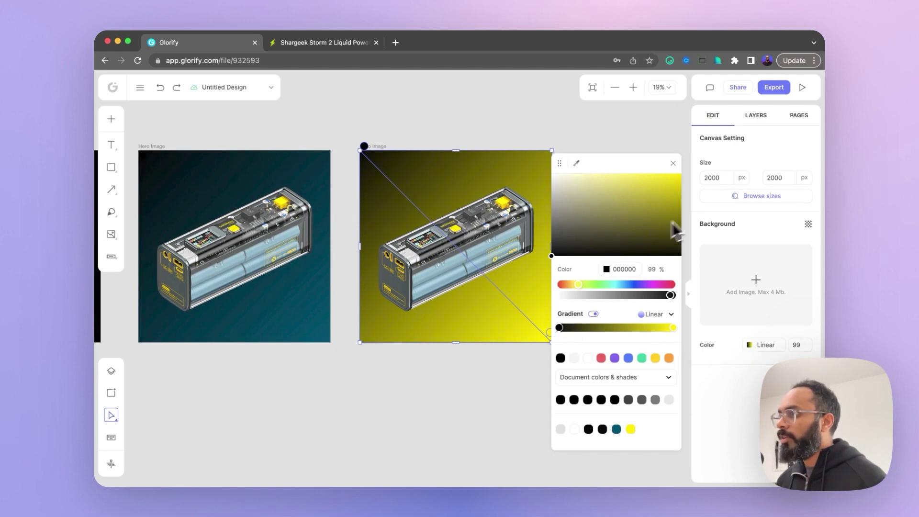
click(675, 330)
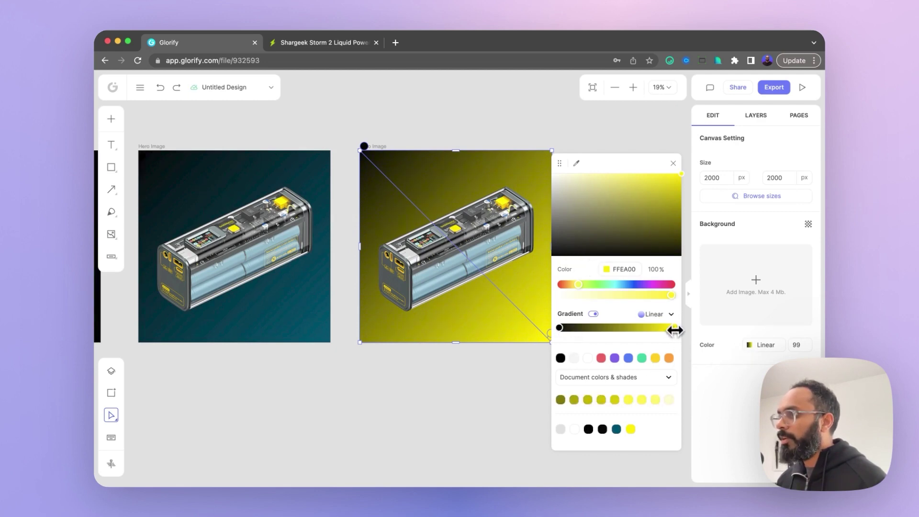
drag(599, 245, 725, 228)
drag(622, 230, 591, 221)
- Move the gradient's start point toward the fourth canvas's lower-right corner and set its end color to olive 706B32
drag(359, 147, 527, 282)
drag(594, 220, 624, 220)
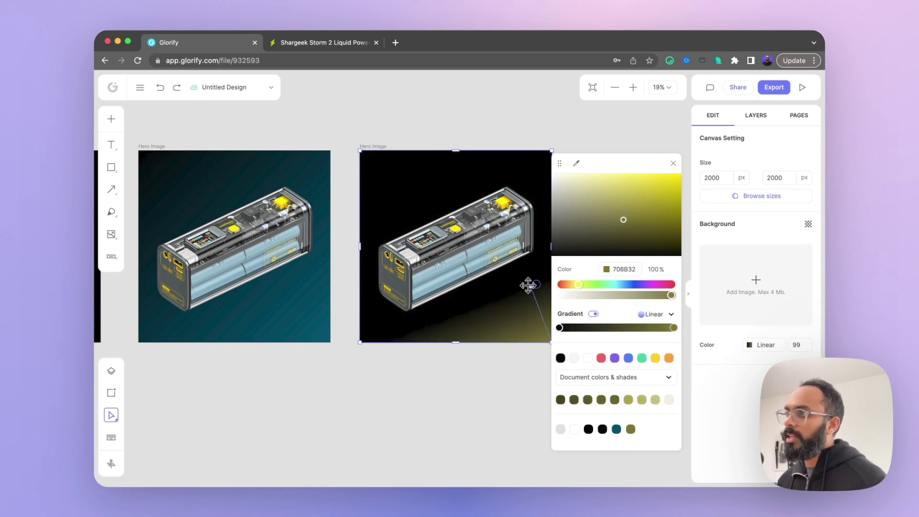
drag(529, 283, 519, 277)
key(Escape)
click(530, 314)
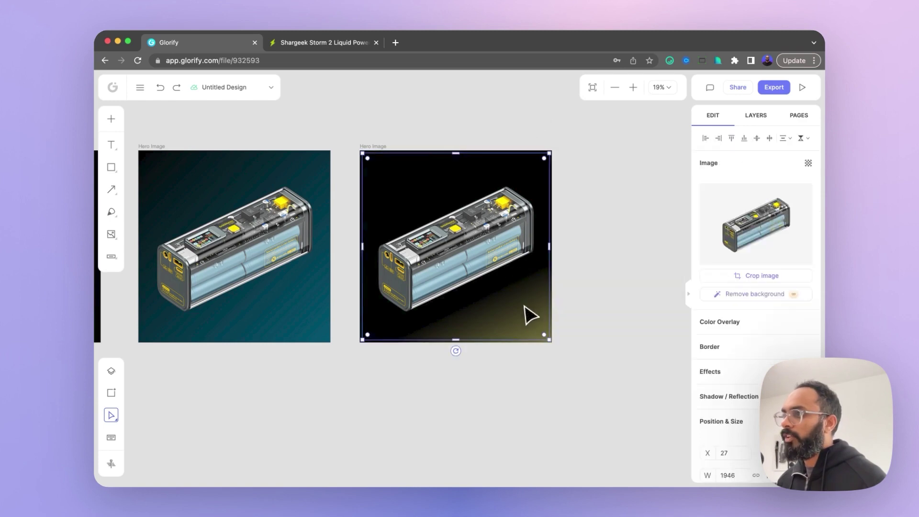
click(603, 308)
- Add a circle 958 px wide to the fourth canvas and move it partly past the upper-left corner, to X -316
click(115, 169)
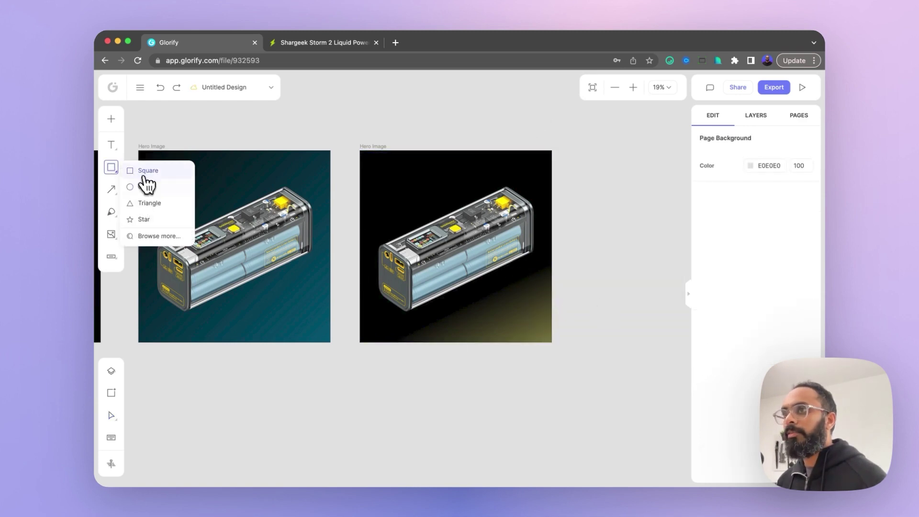
click(142, 187)
drag(379, 159, 398, 185)
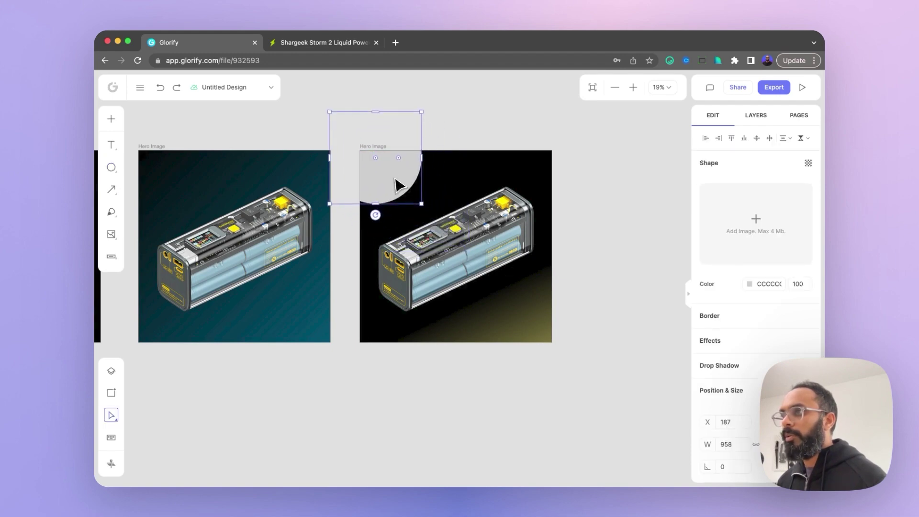
- Fill the circle with a radial gradient from black at the center to olive 706B32, and shorten the gradient's radius
click(751, 286)
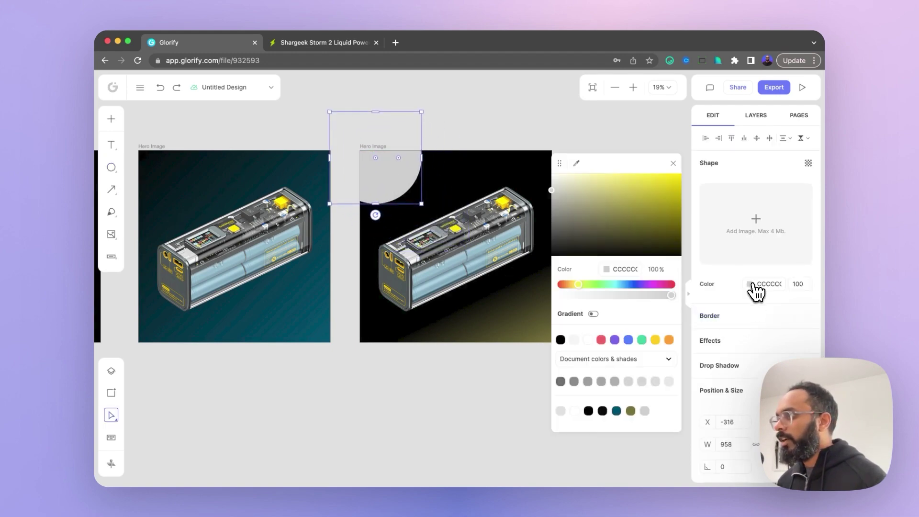
click(593, 314)
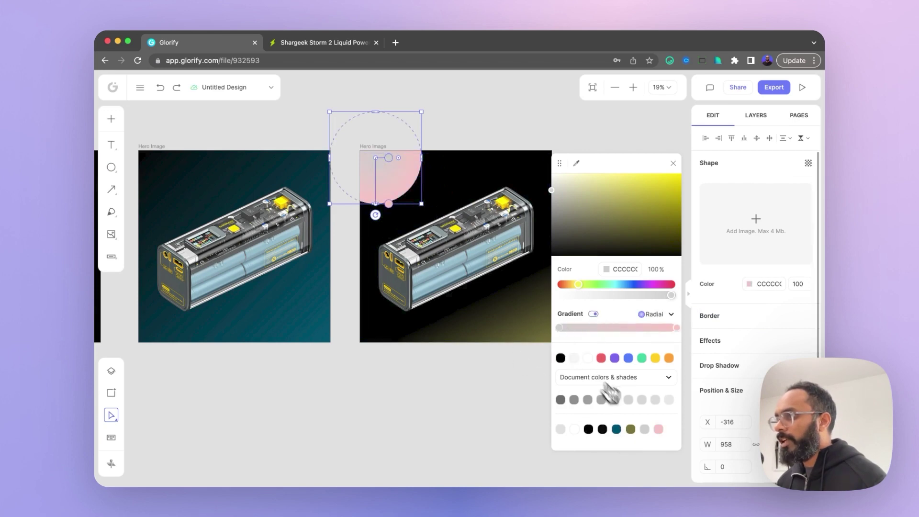
click(631, 430)
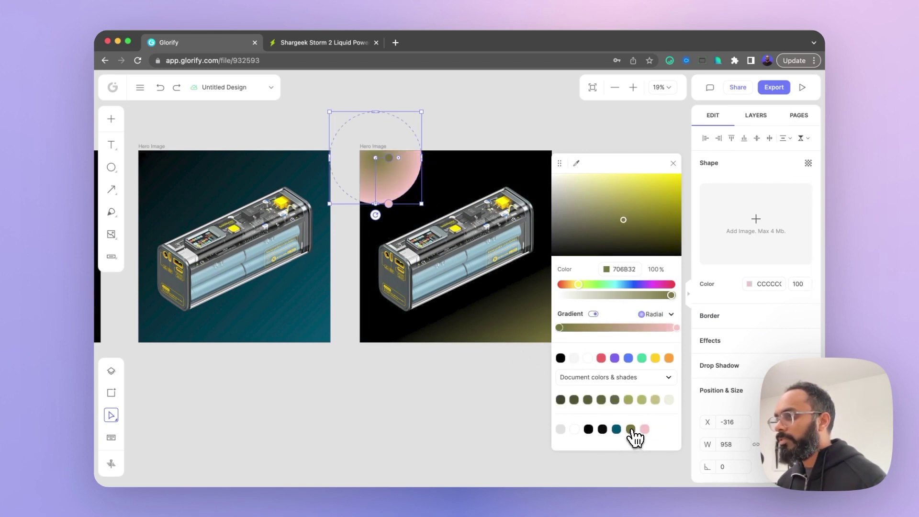
click(603, 429)
click(677, 327)
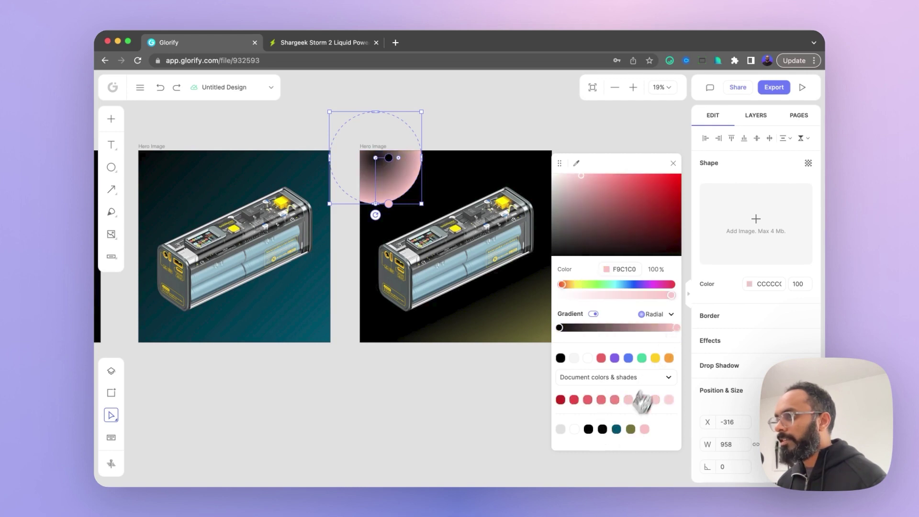
click(631, 429)
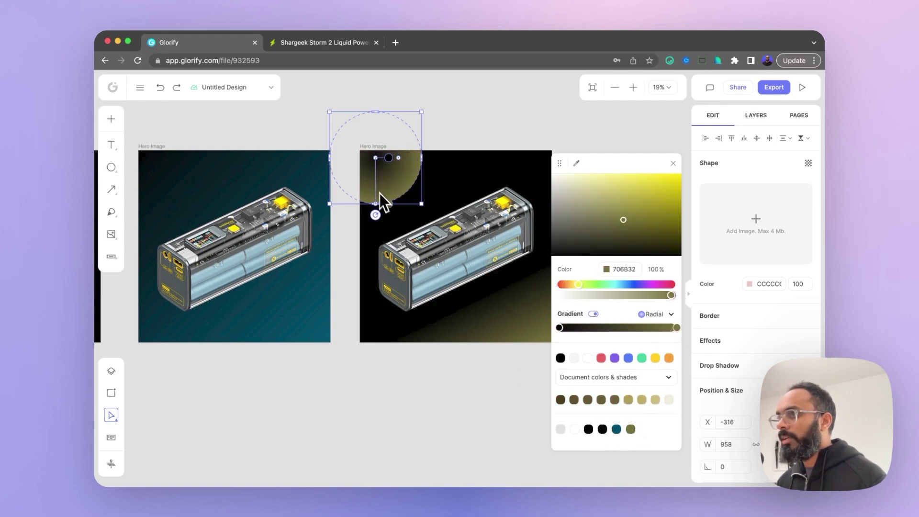
drag(379, 207, 379, 184)
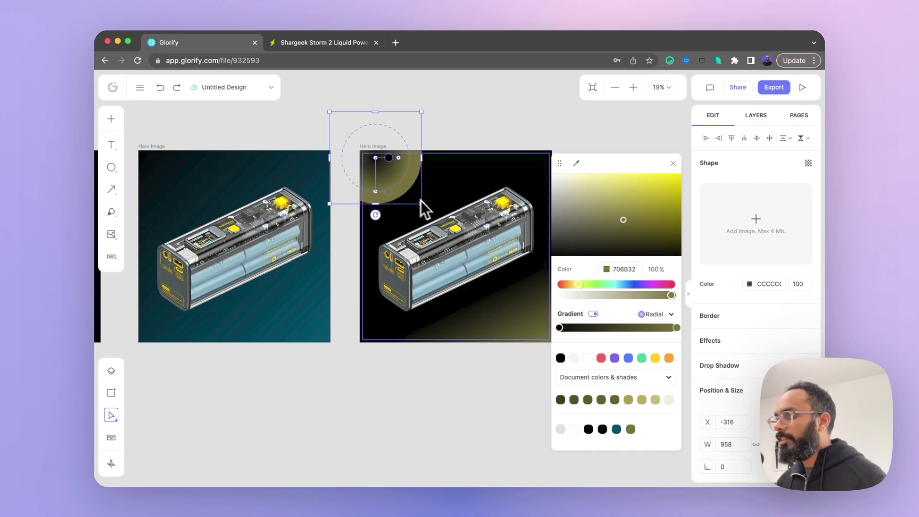
- Reverse the circle's radial gradient so olive 706B32 sits at the center and black at the edge
drag(677, 327, 524, 326)
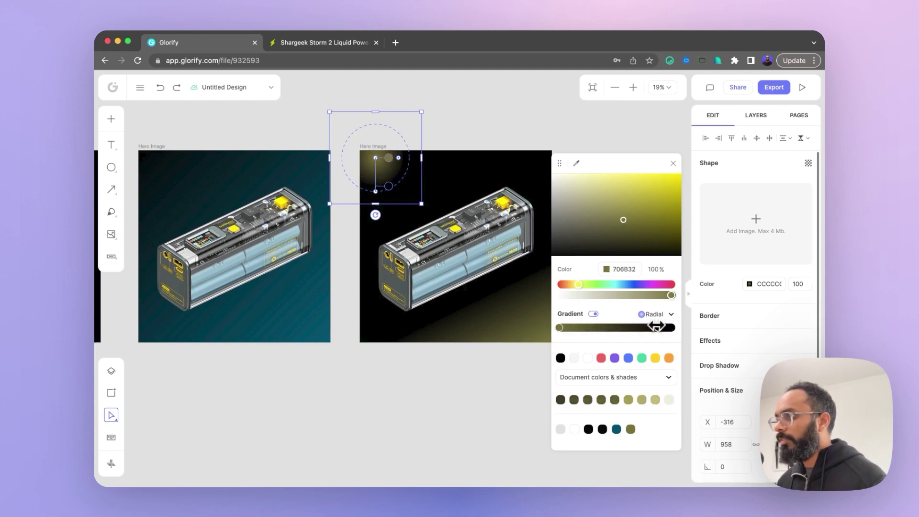
drag(658, 327, 746, 328)
click(371, 117)
click(383, 171)
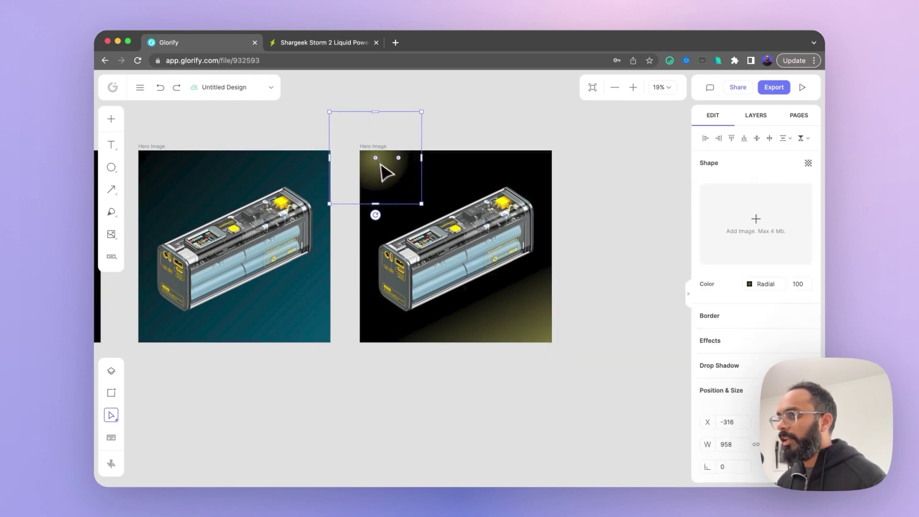
- Enlarge the circle to about 1095 px wide at X -469 and send it to the back of the fourth canvas
mouse_move(421, 203)
mouse_down()
mouse_move(462, 226)
mouse_move(524, 290)
mouse_move(428, 213)
mouse_up()
drag(395, 166, 387, 164)
right_click(386, 162)
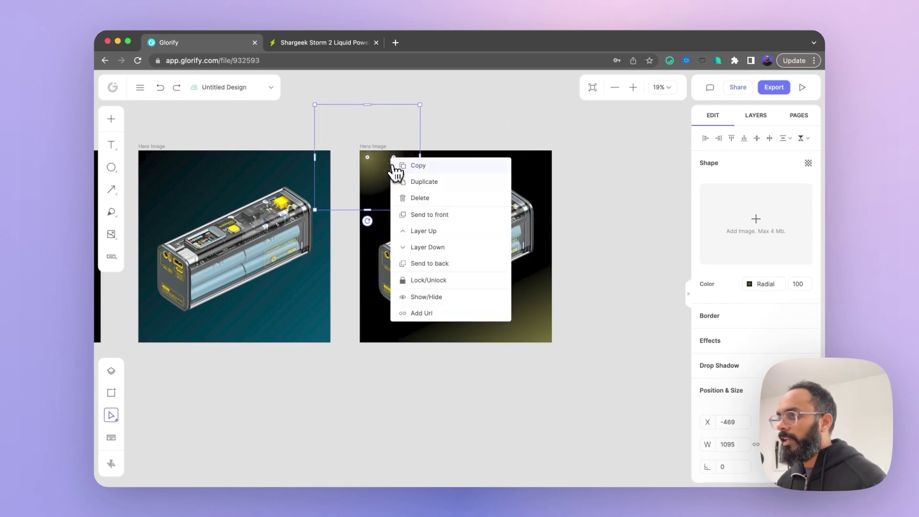
click(415, 265)
- Enlarge the gradient circle to about 2397 px wide and shift it past the canvas's upper-left corner to X -1147
drag(421, 209, 545, 334)
click(406, 182)
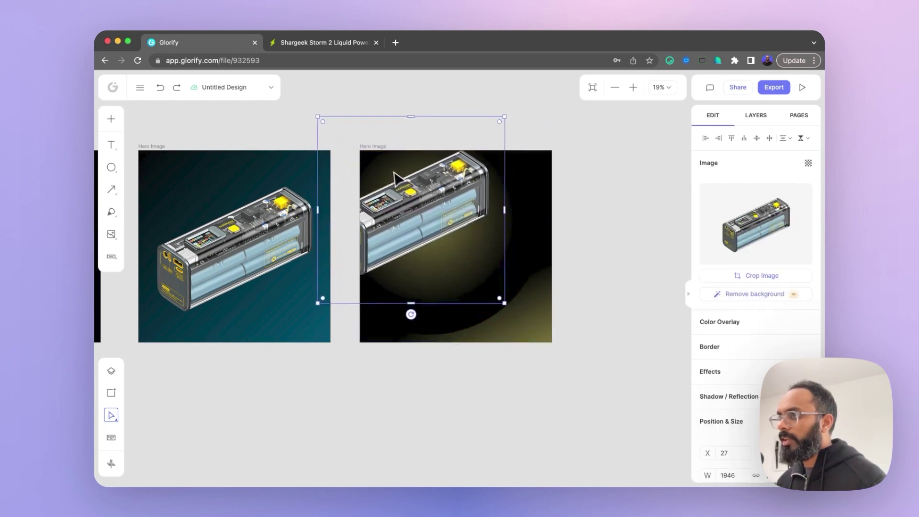
drag(408, 185, 353, 137)
- Bring the power bank image to the front of the fourth canvas
right_click(529, 208)
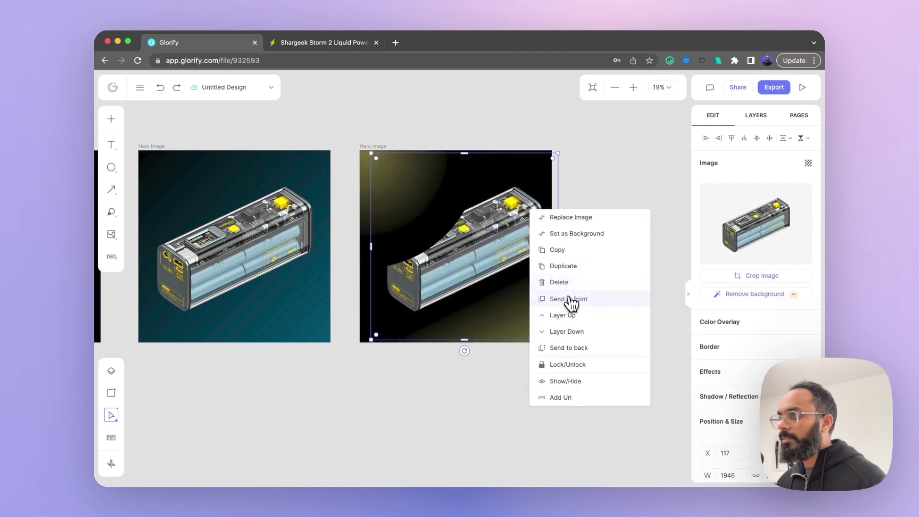
click(573, 303)
click(588, 204)
- Move the large circle to X -530 and set its outer gradient color to olive 706B32 at 0% opacity
scroll(620, 197, down, 5)
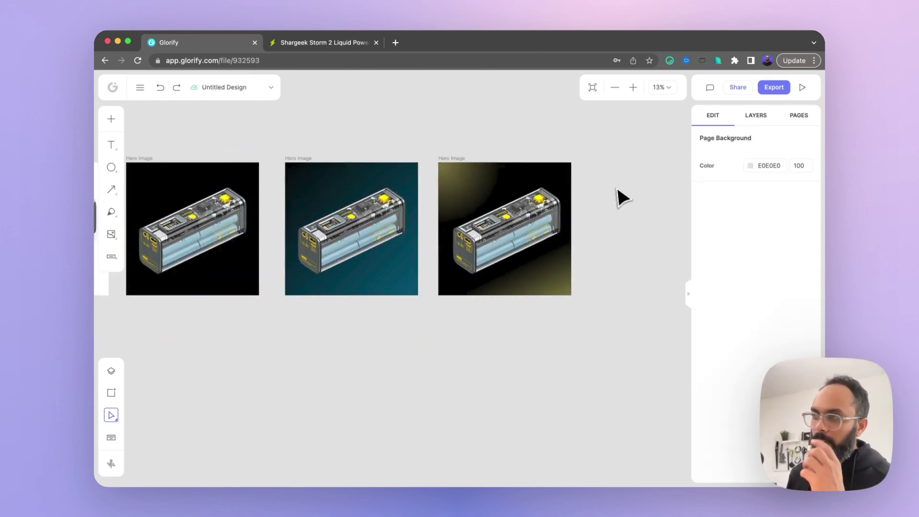
key(space)
scroll(628, 189, right, 3)
scroll(634, 184, down, 3)
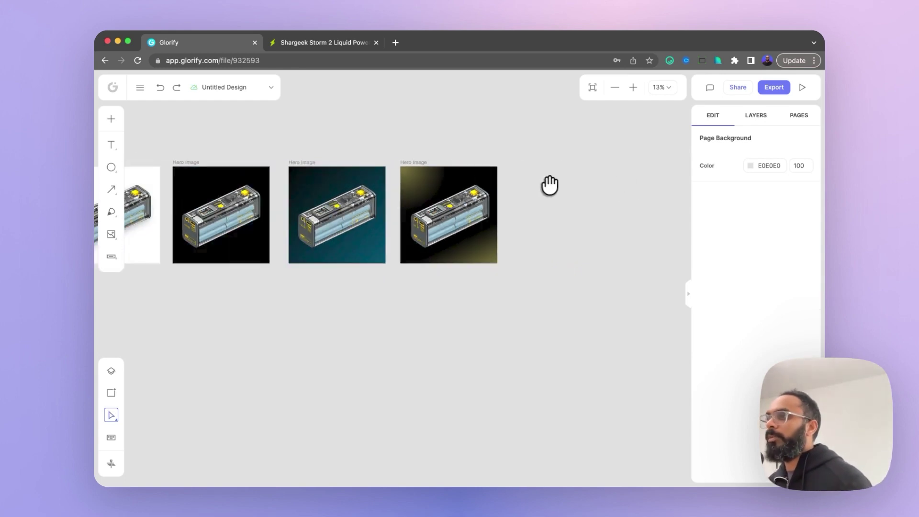
drag(550, 185, 607, 210)
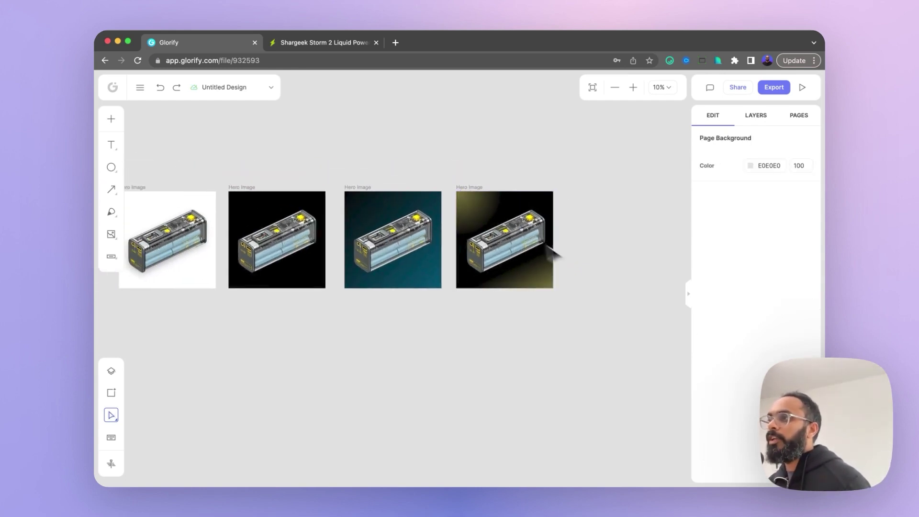
scroll(504, 192, up, 2)
click(437, 195)
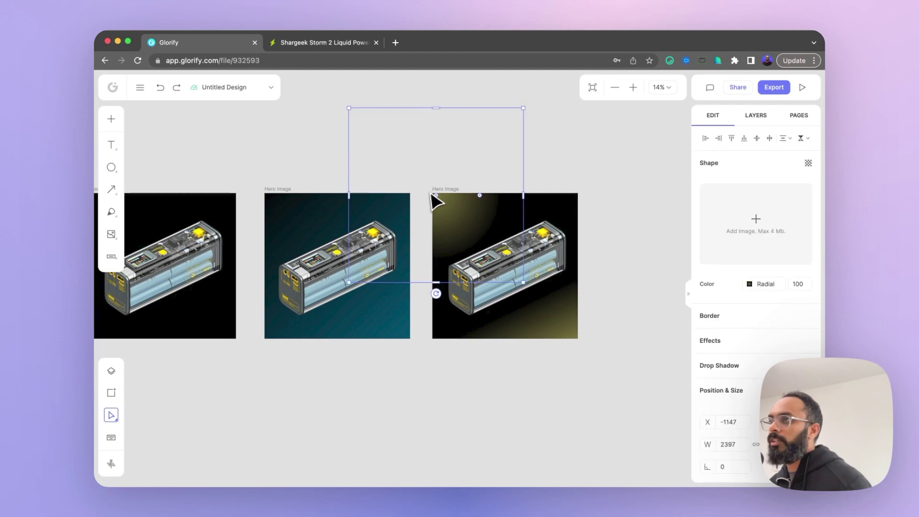
drag(433, 199, 468, 221)
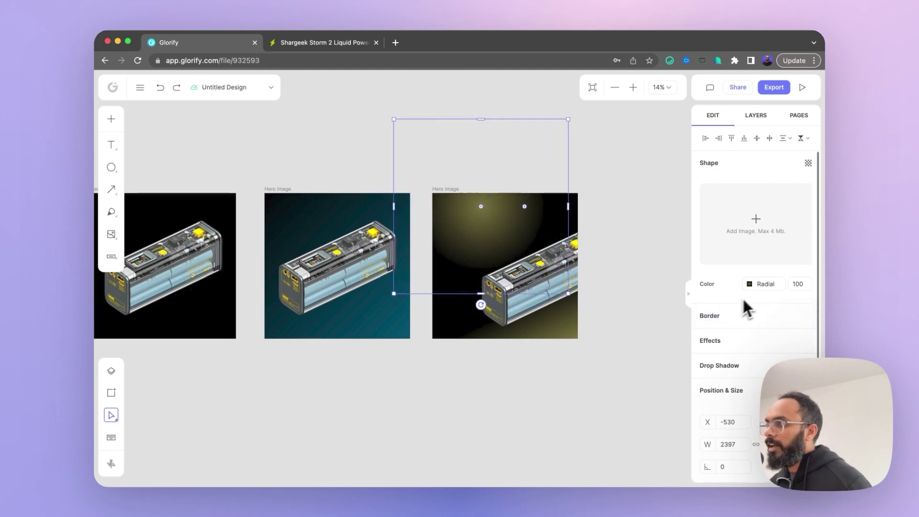
click(750, 284)
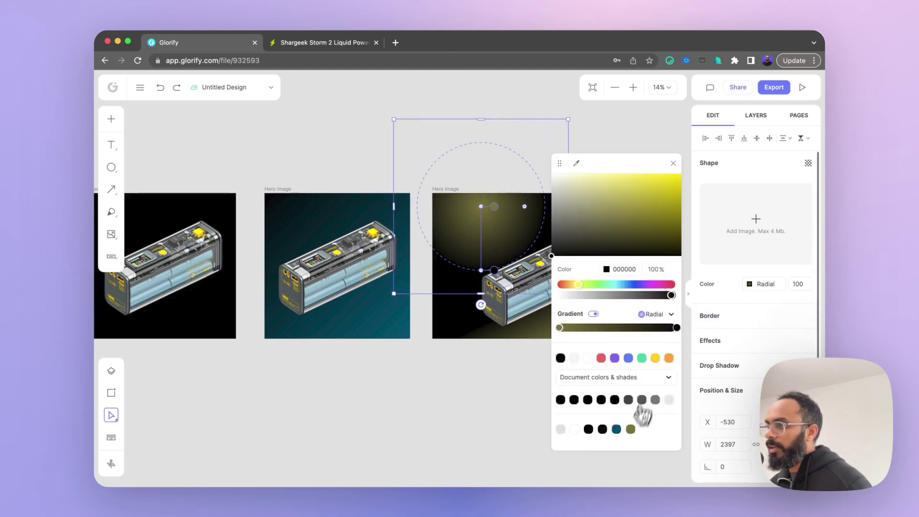
click(632, 429)
drag(652, 301, 436, 299)
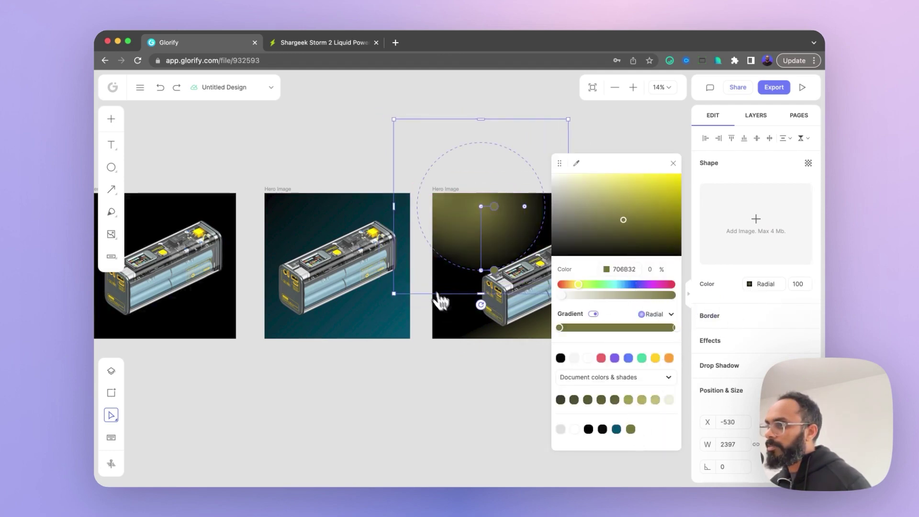
click(431, 125)
- Reposition the artwork on the fourth canvas and put the power bank image in front of the olive glow
drag(466, 180, 503, 251)
right_click(532, 214)
click(578, 303)
- Duplicate the olive glow circle, shrink the copy to about 1109 px wide and place it at the canvas's upper right
click(529, 205)
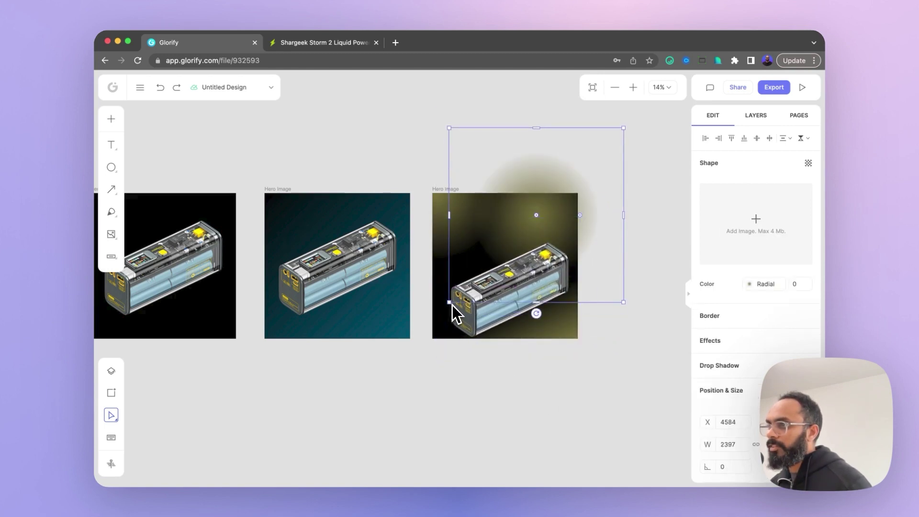
drag(449, 302, 544, 208)
drag(606, 172, 560, 223)
- Move the power bank image back to X 27 and shift the small glow along the upper edge to X 625
drag(517, 304, 513, 294)
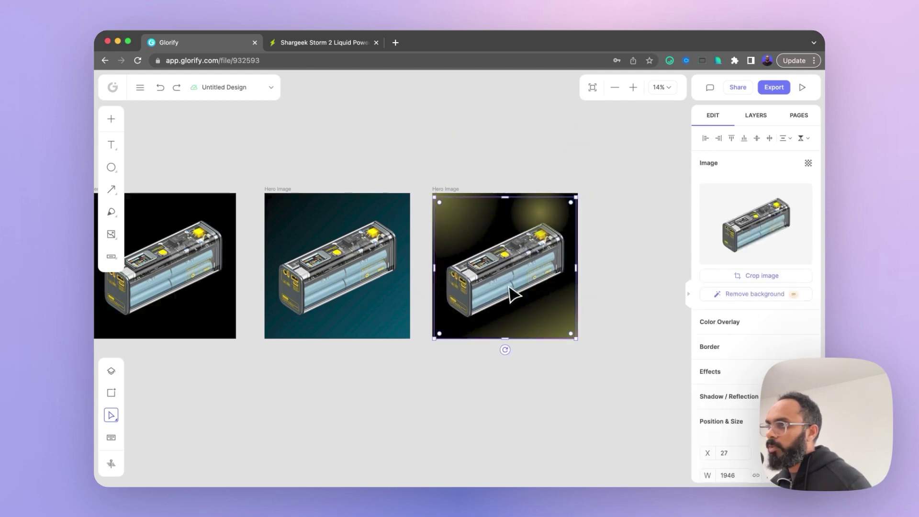
click(586, 209)
drag(548, 205, 524, 205)
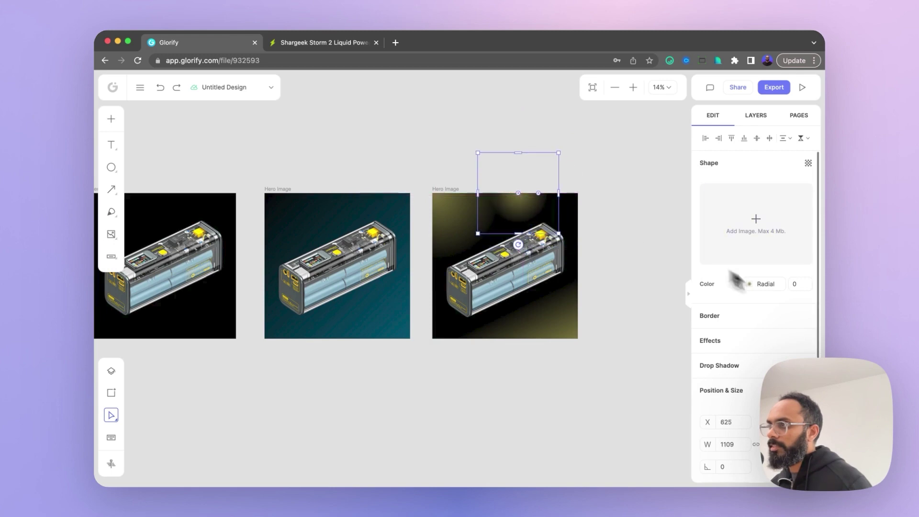
- Set the small olive glow's transparency to about 65
click(809, 164)
drag(794, 199, 772, 201)
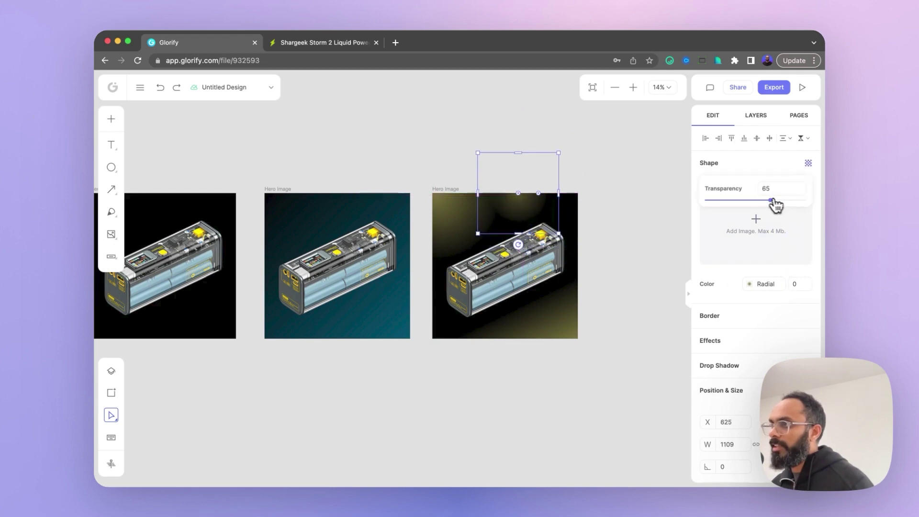
click(614, 213)
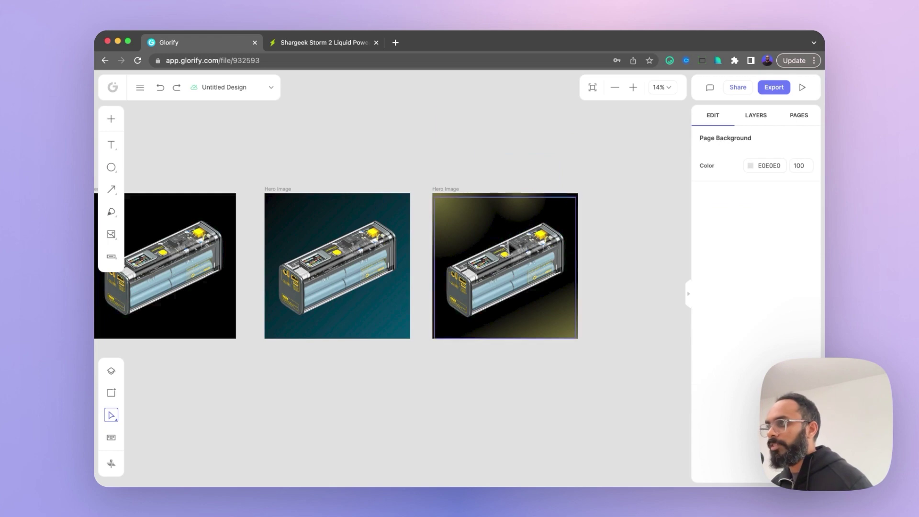
- Duplicate the small olive glow, move the copy along the upper edge to X 276 and adjust its transparency
click(509, 258)
scroll(589, 247, up, 3)
scroll(588, 247, up, 5)
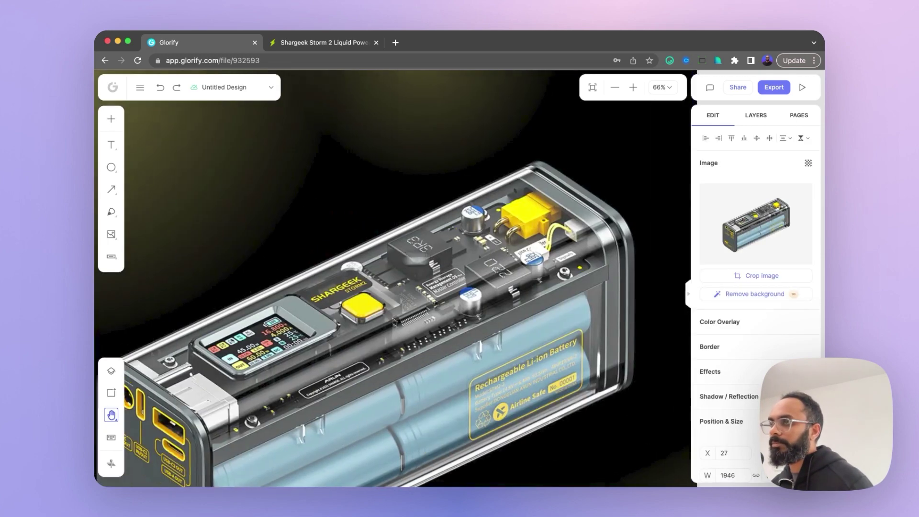
scroll(515, 261, down, 8)
scroll(515, 261, up, 2)
key(Escape)
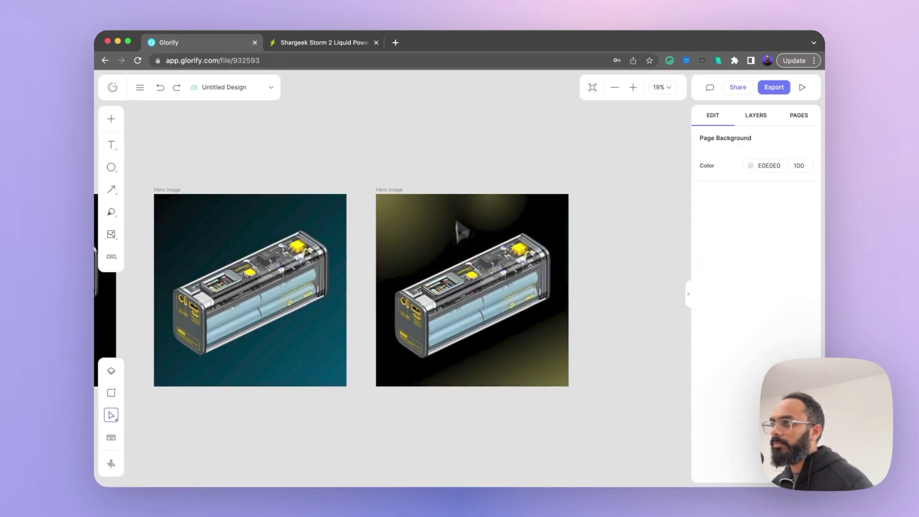
click(489, 193)
drag(489, 193, 469, 194)
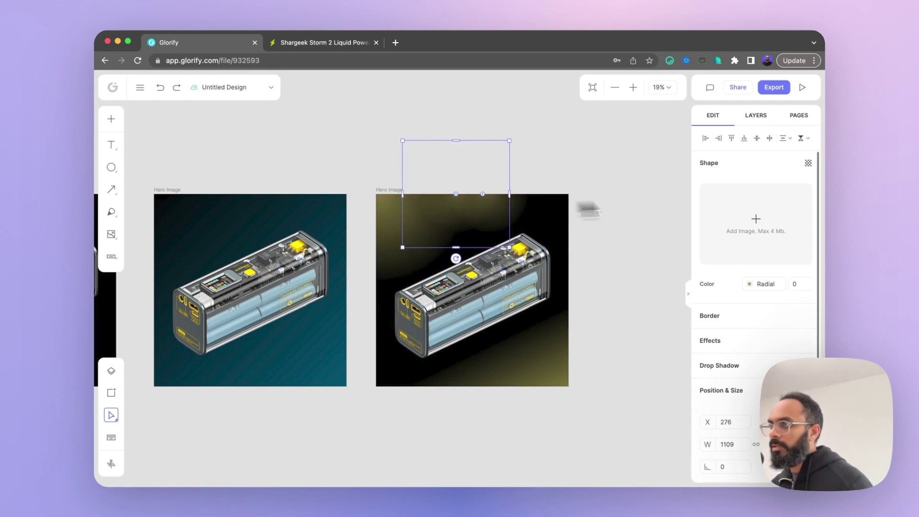
click(809, 163)
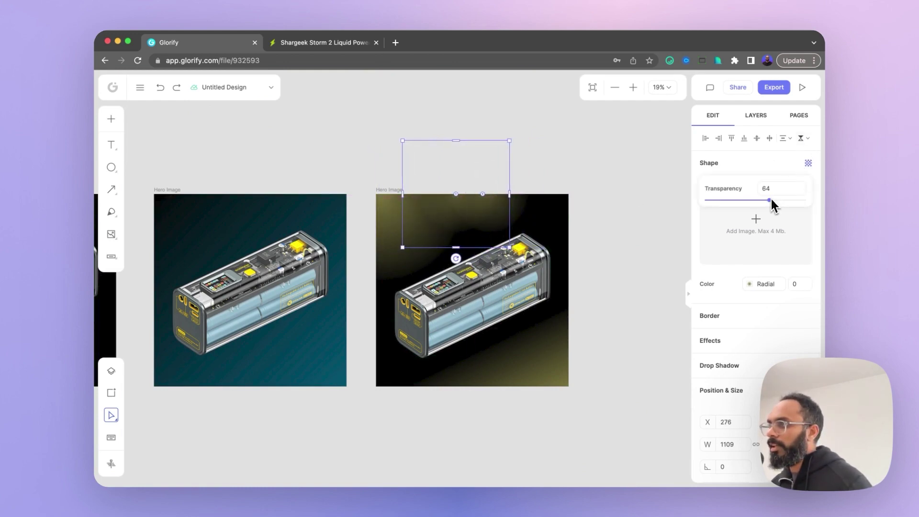
mouse_move(774, 206)
mouse_down()
mouse_move(804, 206)
mouse_move(778, 206)
mouse_up()
- Set the copied glow's center color to bright yellow FFFE00 and move it near the upper-left corner, to X -67
click(750, 287)
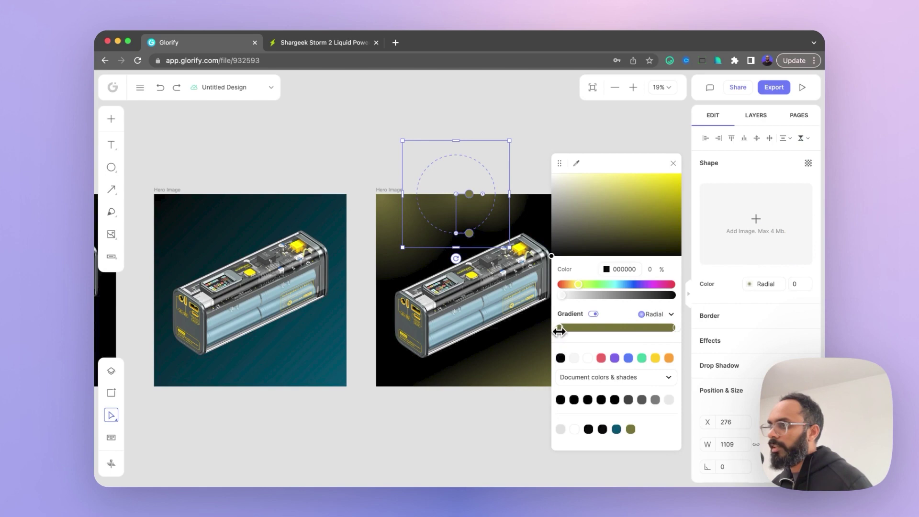
drag(559, 330, 568, 329)
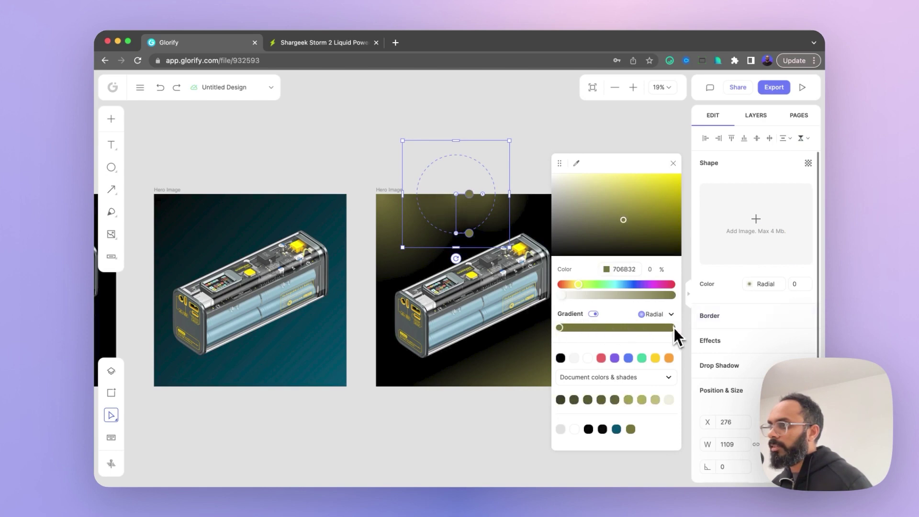
click(577, 163)
click(680, 174)
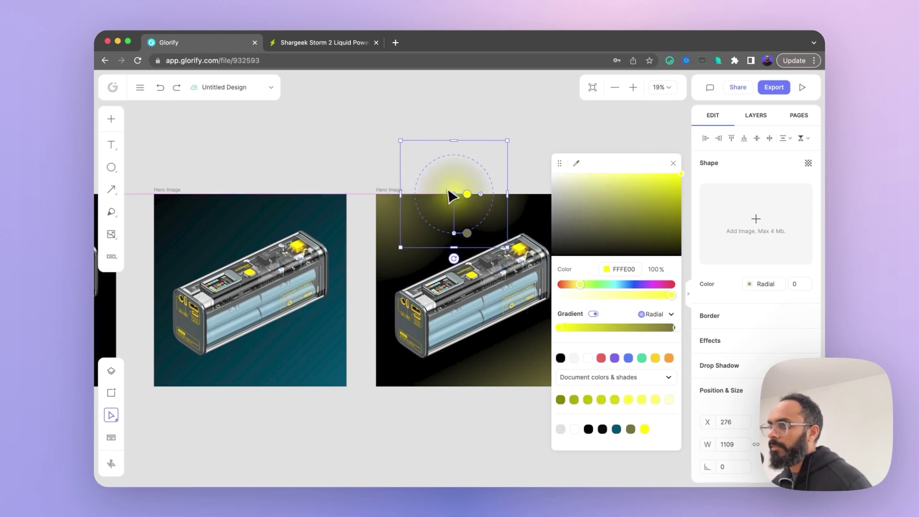
drag(449, 190, 429, 211)
click(486, 128)
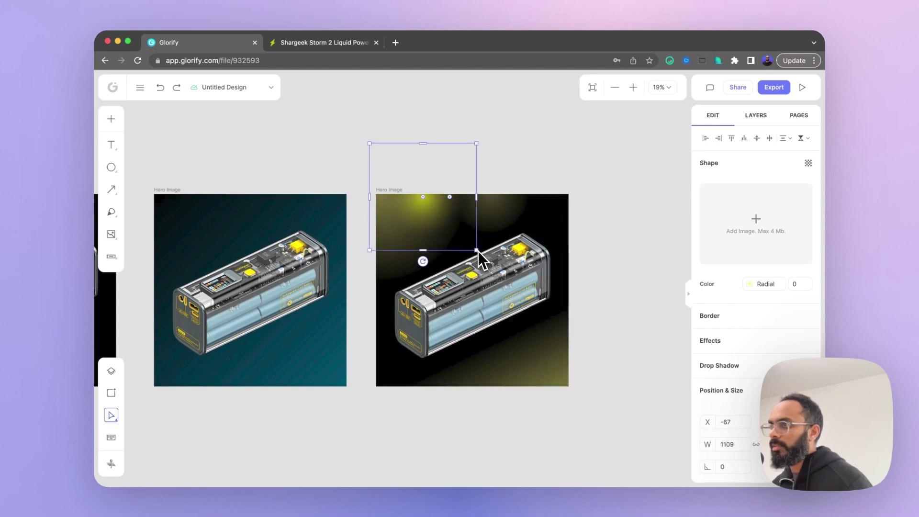
- Rotate the yellow glow to 341°, resize it to about 1234 px wide and adjust its position on the upper edge
drag(421, 261, 489, 234)
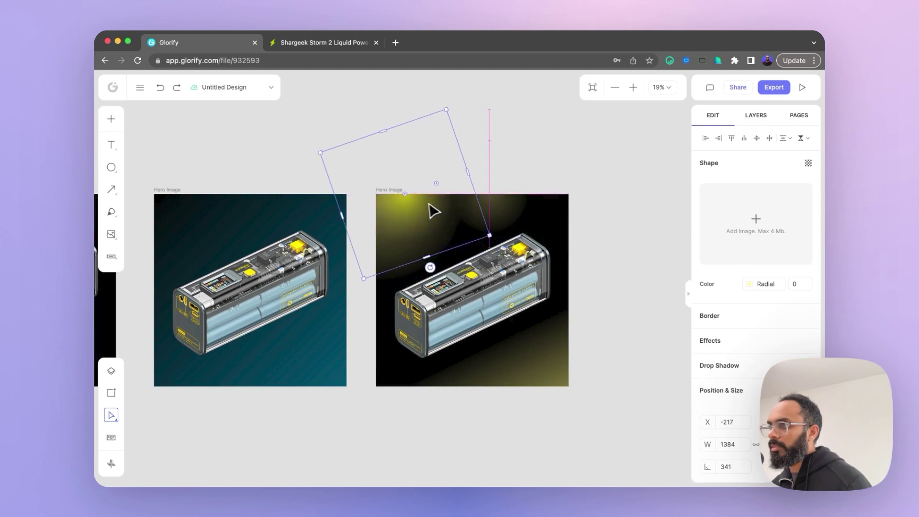
mouse_move(429, 204)
mouse_down()
mouse_move(413, 206)
mouse_move(438, 204)
mouse_up()
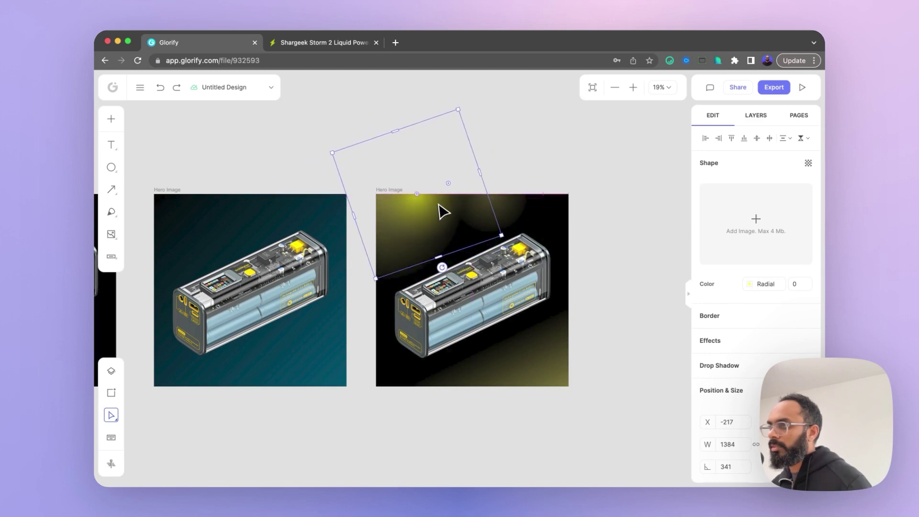
drag(390, 283, 385, 262)
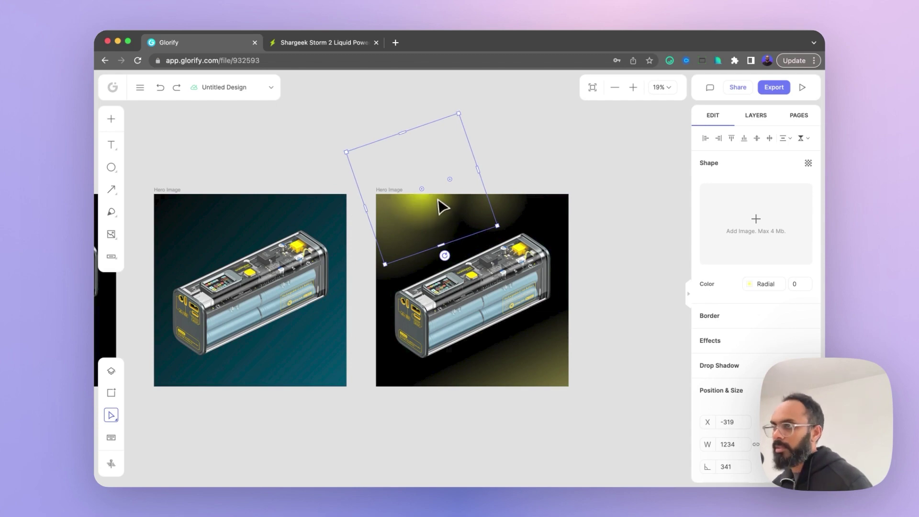
- Duplicate the yellow glow and place the copy across the fourth canvas's lower edge, slightly below the border
drag(428, 186, 499, 382)
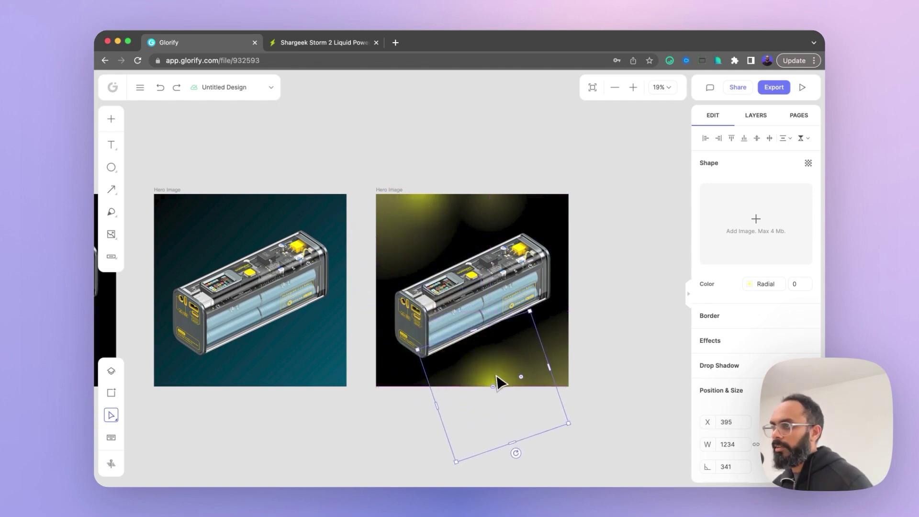
click(586, 346)
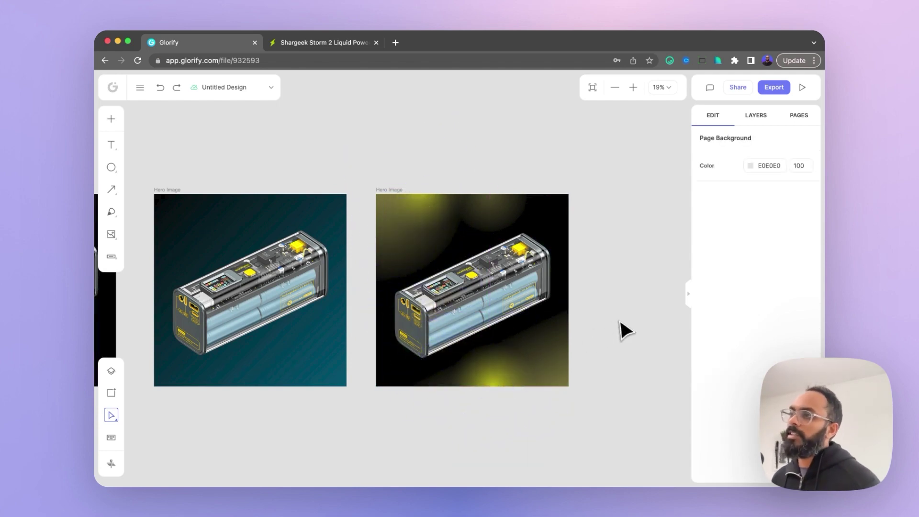
click(513, 369)
drag(513, 369, 504, 373)
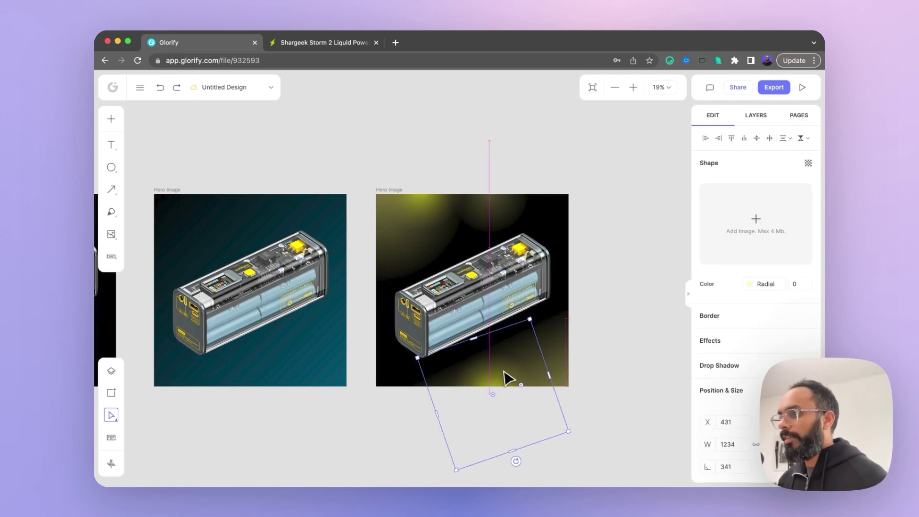
click(611, 340)
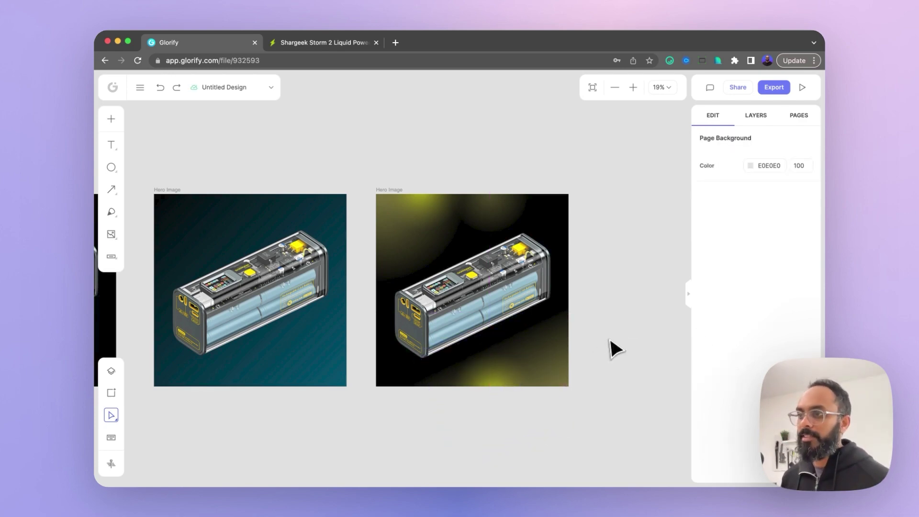
- Duplicate the fourth Hero Image canvas with its glow background to make a fifth canvas
scroll(618, 325, down, 5)
drag(616, 343, 518, 338)
click(405, 213)
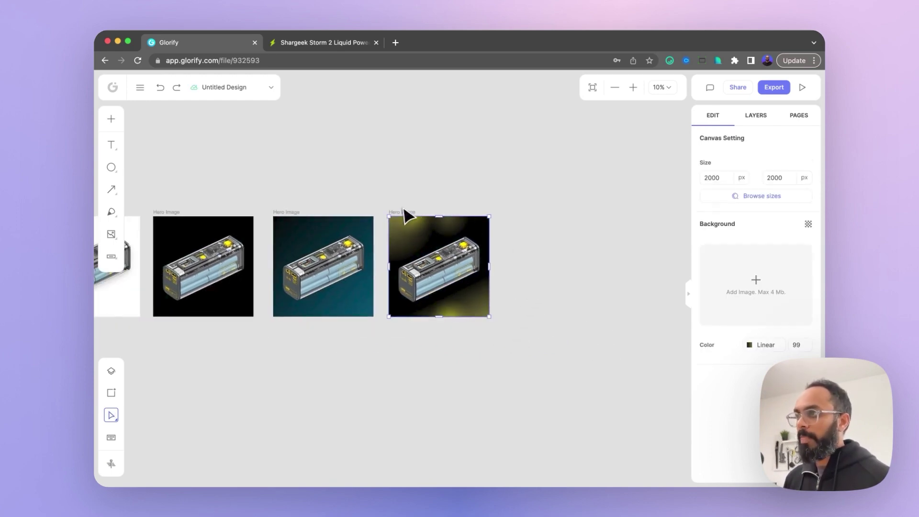
key(super+d)
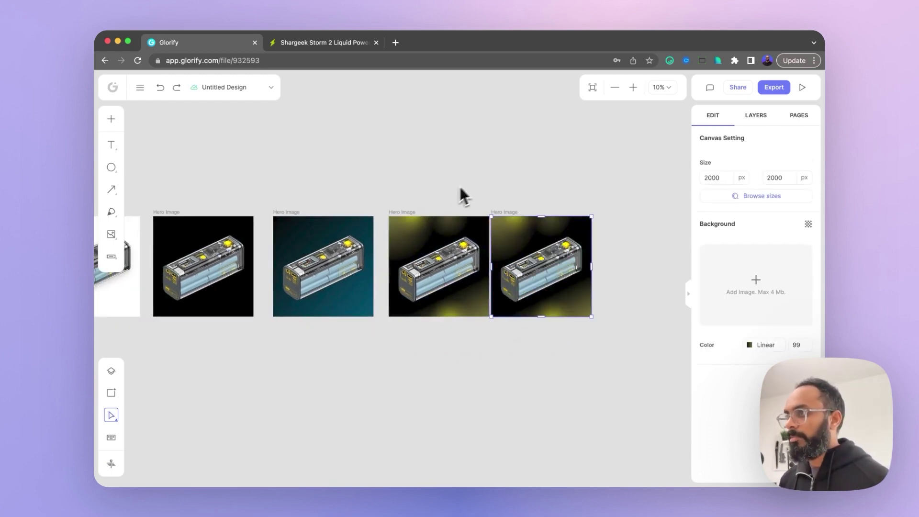
- Open the Color Palettes library while the fifth Hero Image canvas is selected
click(111, 119)
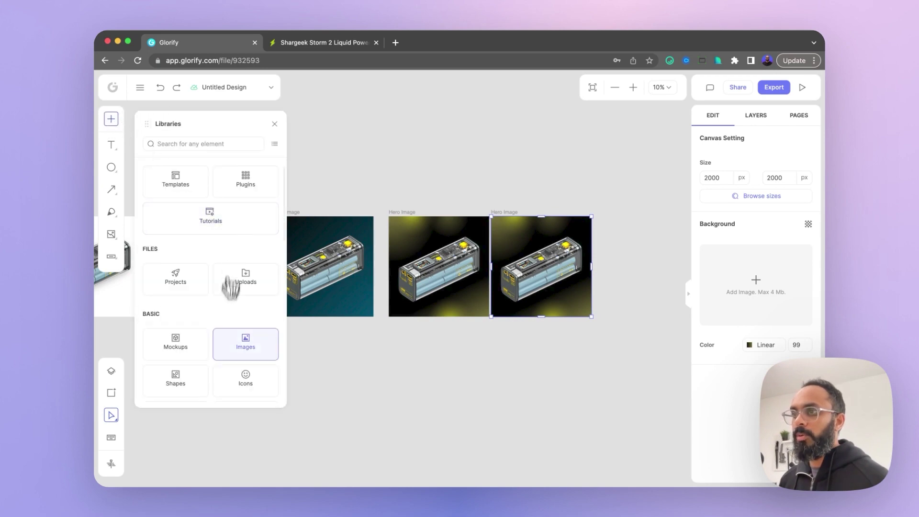
scroll(160, 332, down, 5)
scroll(186, 336, down, 5)
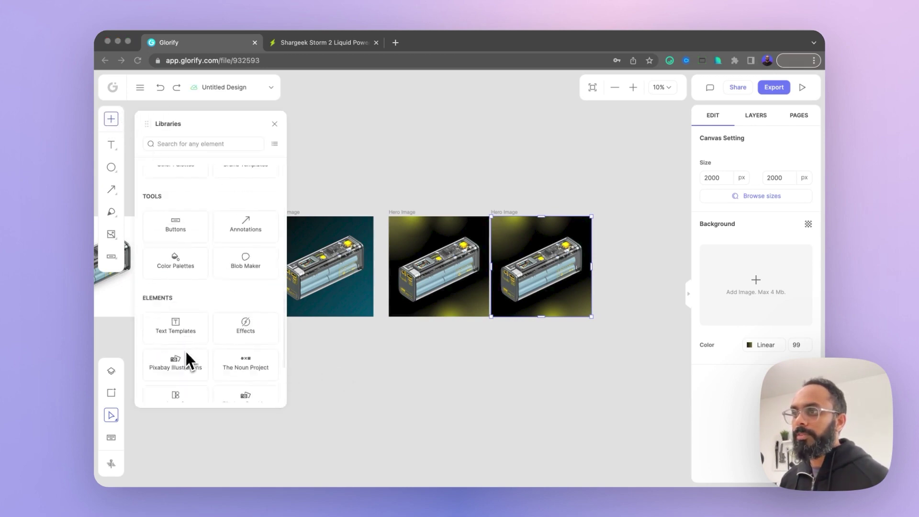
click(173, 253)
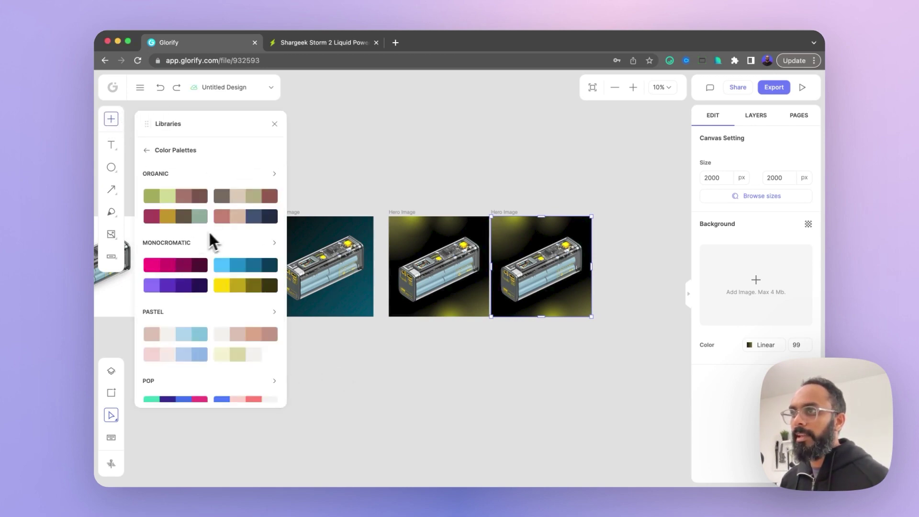
- Try the yellow Monocromatic palette on the fifth canvas and shuffle through its shade arrangements
click(248, 293)
click(249, 293)
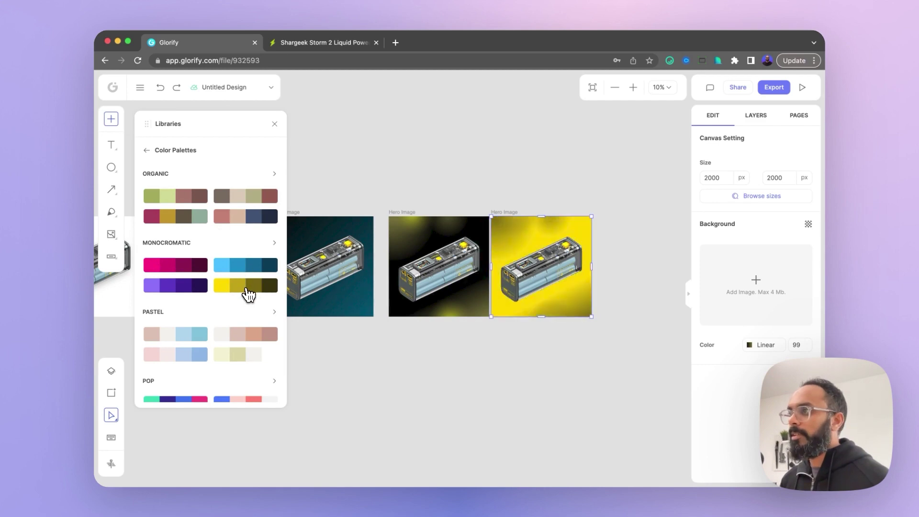
click(249, 293)
click(249, 293)
click(249, 293)
click(249, 293)
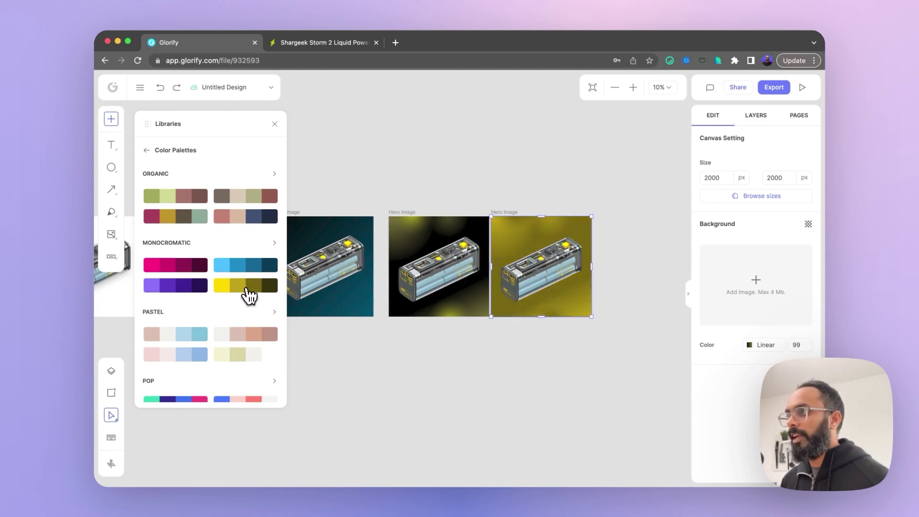
click(249, 294)
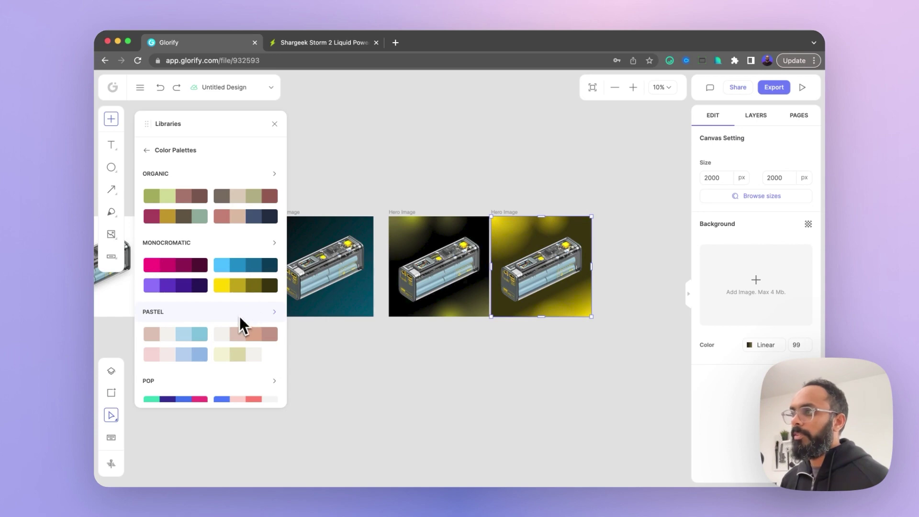
- Try the beige-and-terracotta Pastel palette and the blue-and-coral Pop palette on the fifth canvas
click(242, 335)
click(241, 335)
click(242, 335)
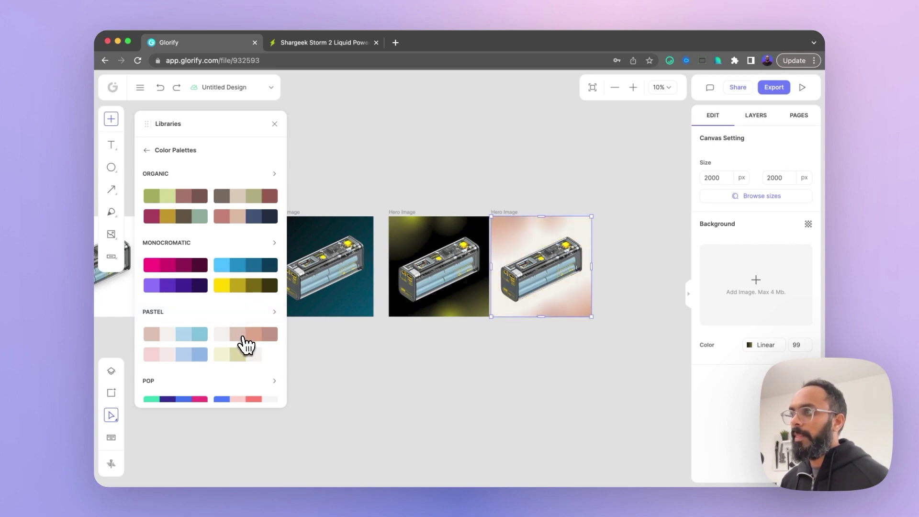
scroll(243, 336, down, 2)
click(249, 319)
click(249, 320)
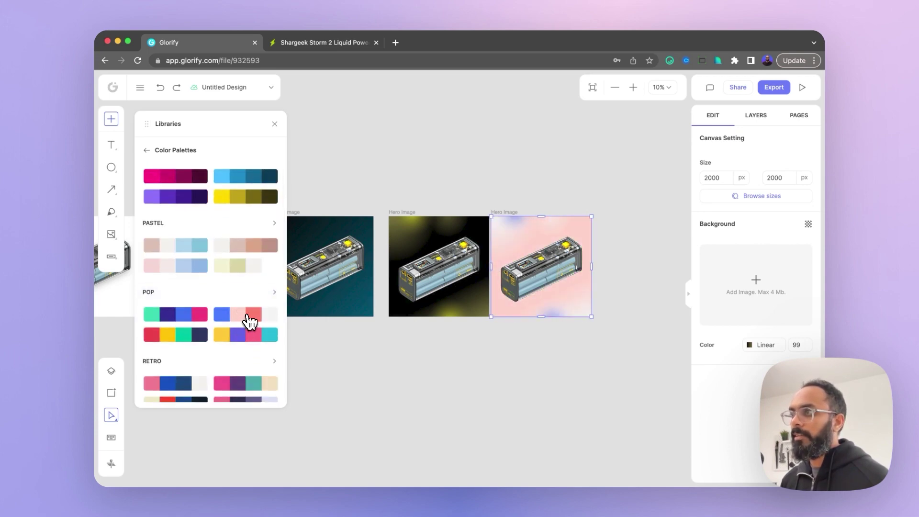
- Try the purple Monocromatic palette on the fifth canvas
scroll(222, 278, up, 2)
click(175, 225)
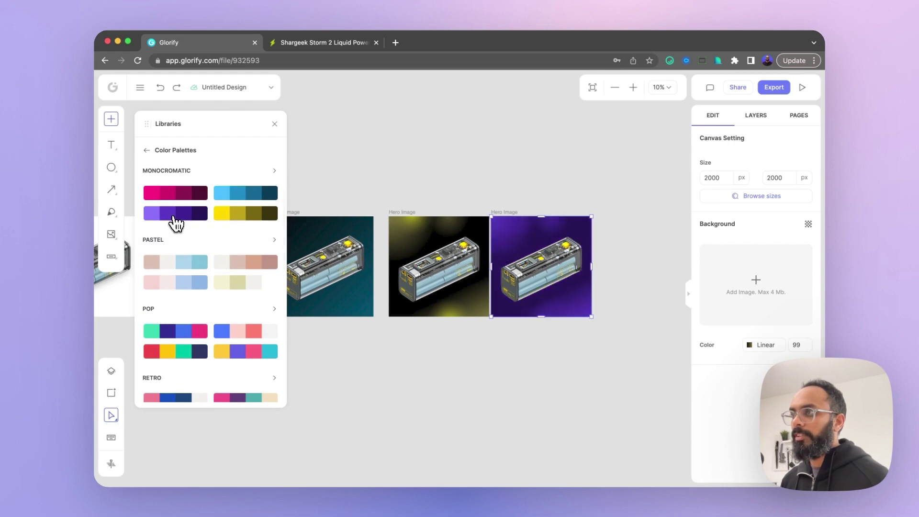
click(176, 223)
- Open the full collection of Monocromatic palettes and browse through it
click(206, 181)
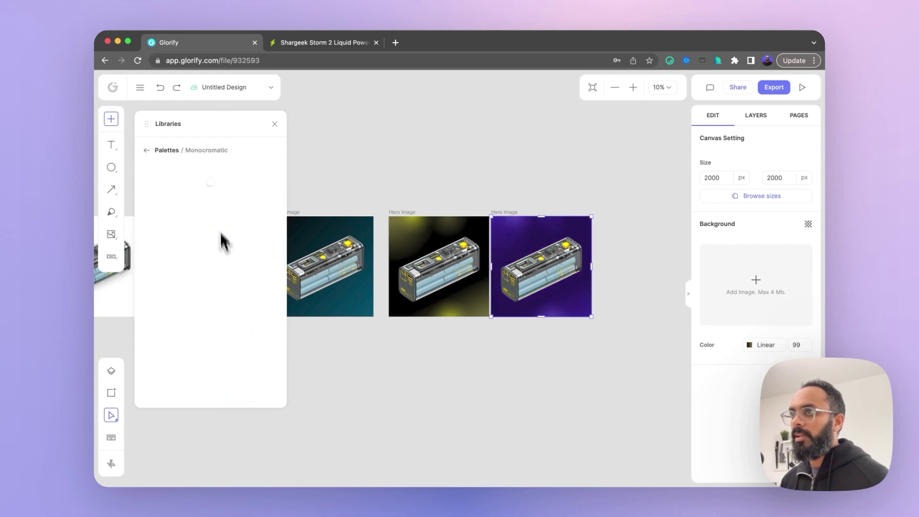
scroll(215, 273, down, 1)
scroll(205, 279, down, 1)
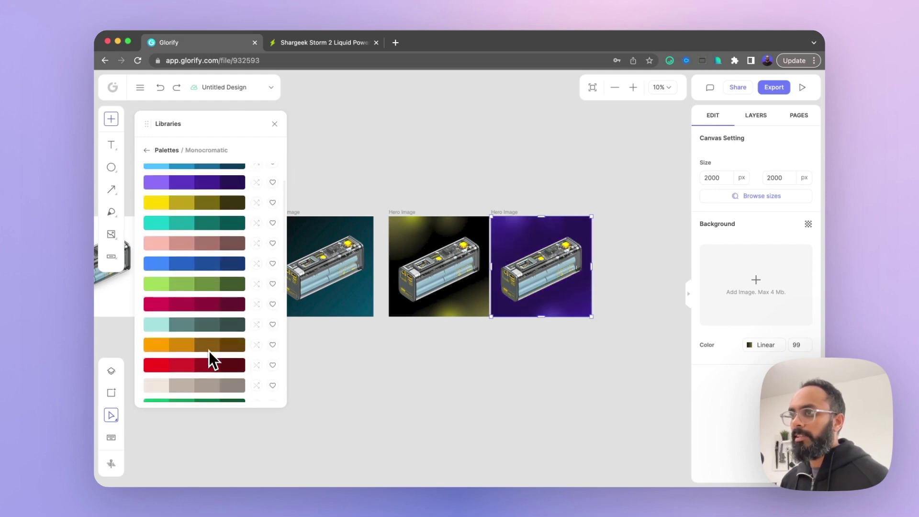
- Try the orange-and-brown Monocromatic palette on the fifth canvas
click(210, 349)
click(210, 349)
click(212, 348)
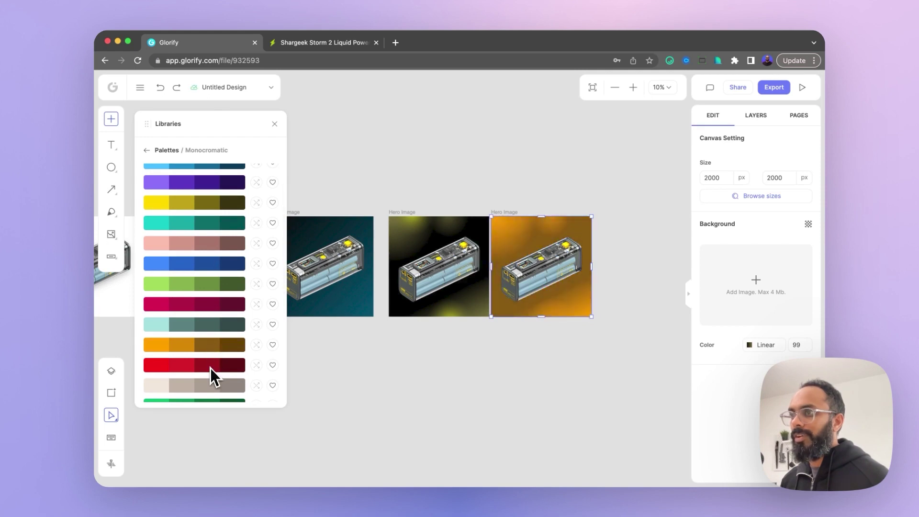
- Apply the charcoal gray Monocromatic palette to the fifth canvas, shuffle its shades, and deselect the canvas
scroll(210, 369, down, 10)
click(206, 306)
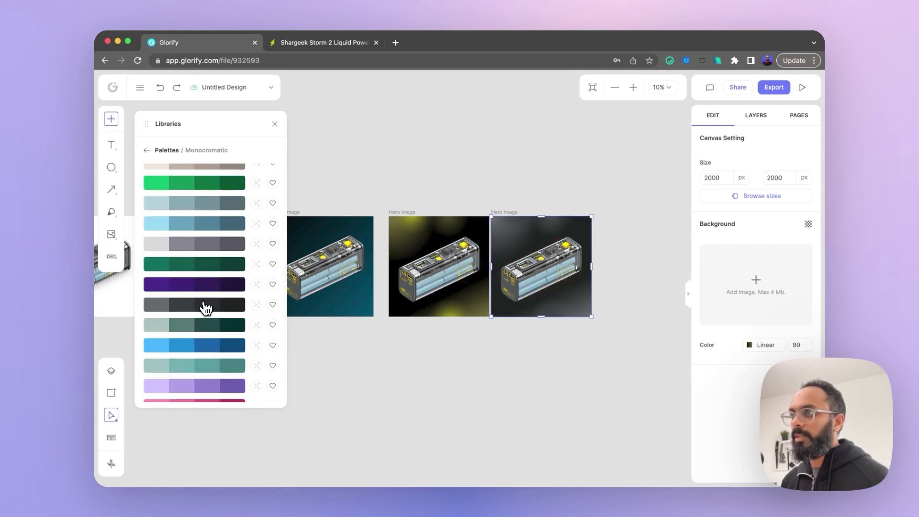
click(205, 307)
click(206, 308)
click(206, 309)
click(207, 311)
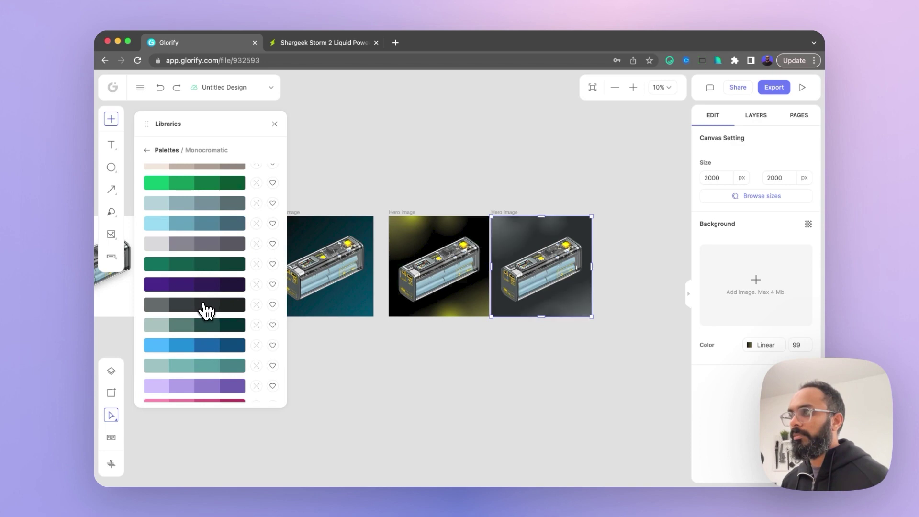
key(Escape)
- Duplicate the charcoal gray Hero Image canvas to make a sixth canvas
scroll(565, 191, right, 4)
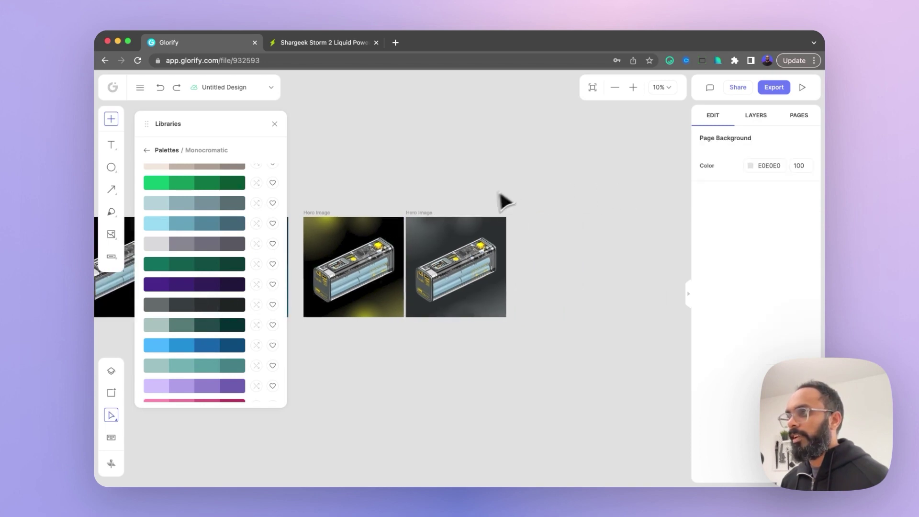
click(431, 214)
key(Escape)
click(426, 213)
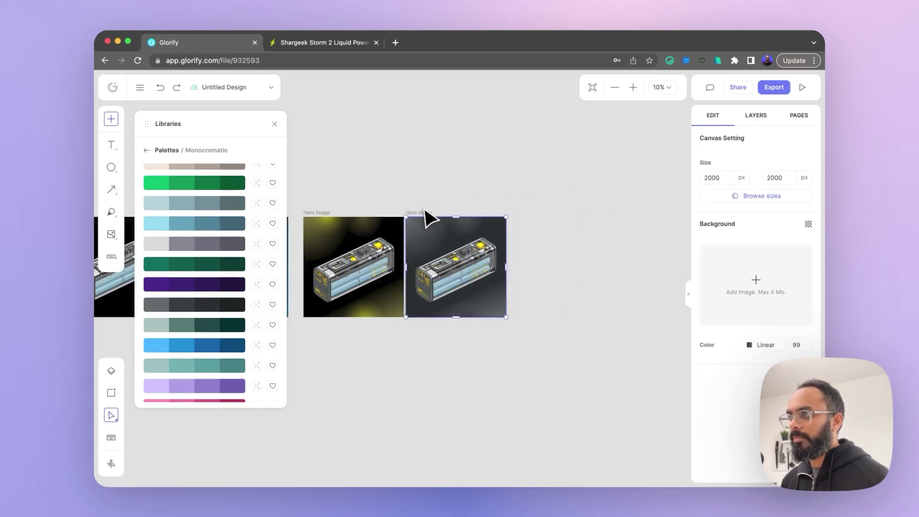
key(super+d)
- Try the dark green Monocromatic palette on the sixth canvas
scroll(245, 290, down, 1)
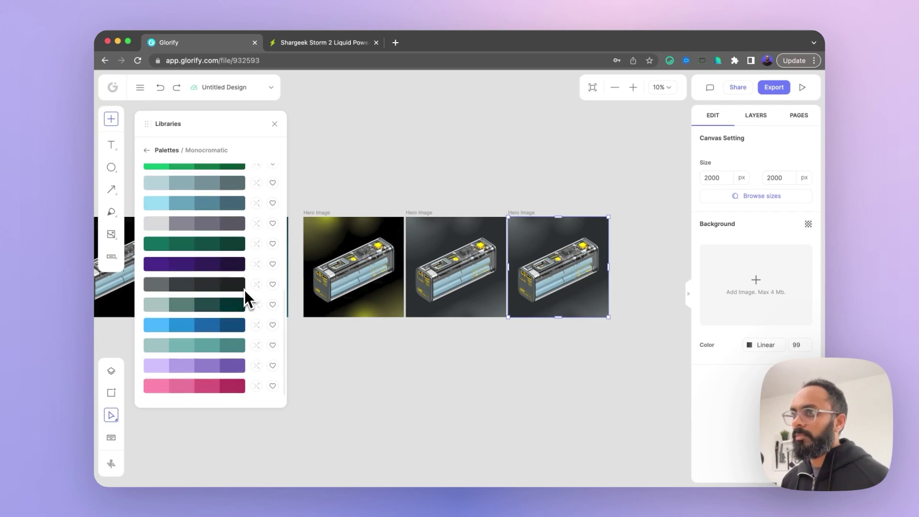
click(218, 250)
click(218, 250)
- Apply the blue-and-black Double Colour palette to the sixth canvas, shuffling it to a black background with blue glows
click(147, 150)
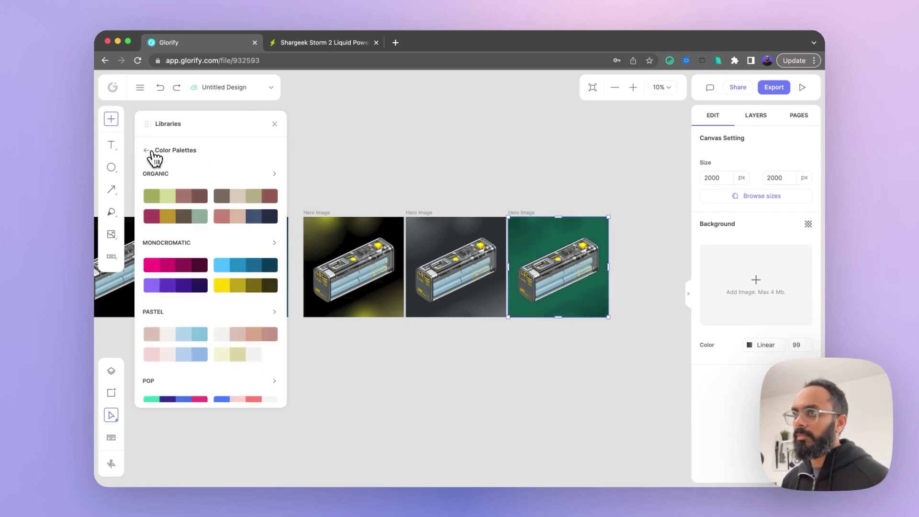
scroll(185, 246, down, 3)
click(191, 357)
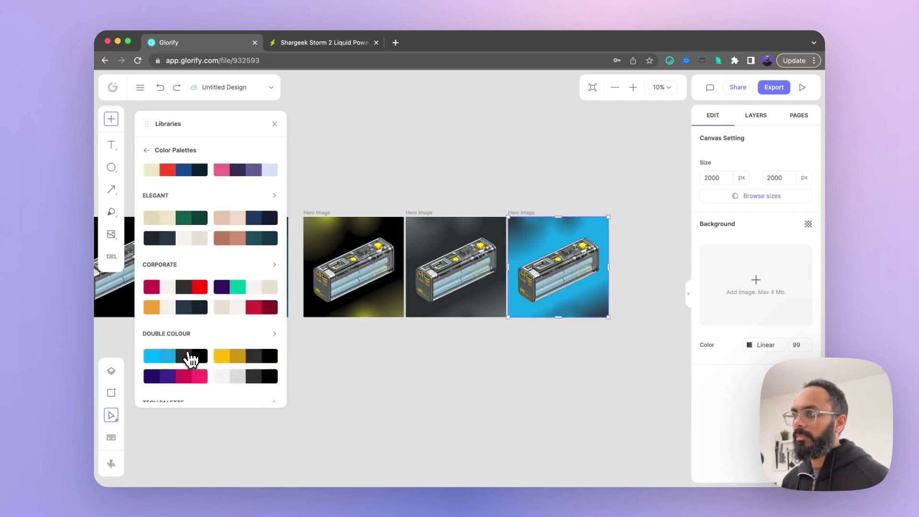
click(191, 358)
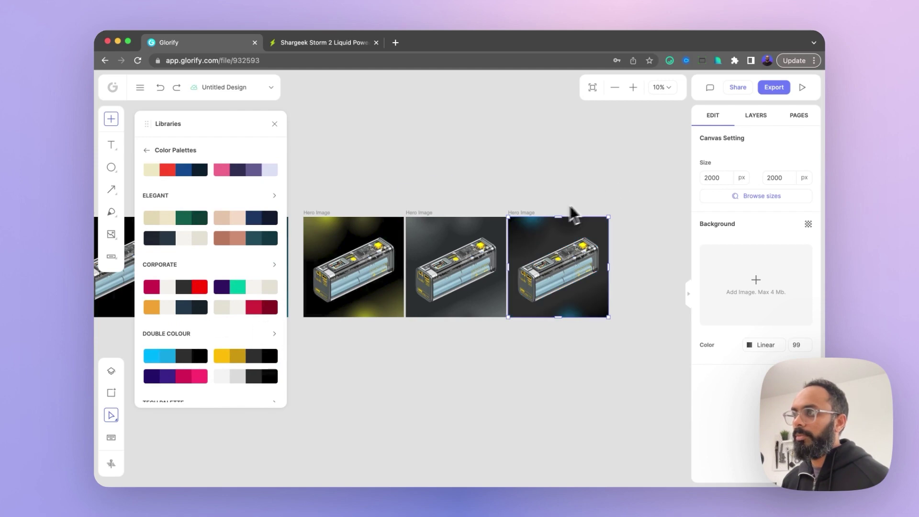
scroll(598, 217, up, 5)
click(178, 361)
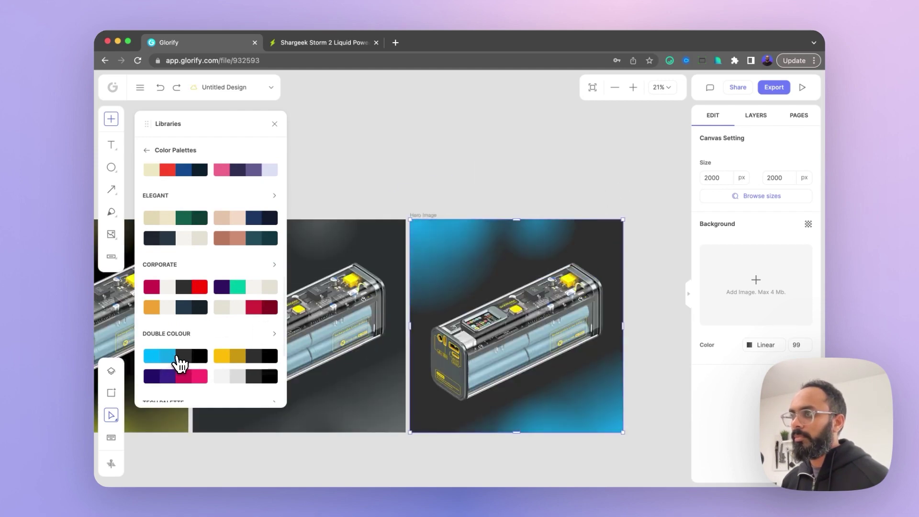
click(179, 362)
click(180, 364)
click(181, 364)
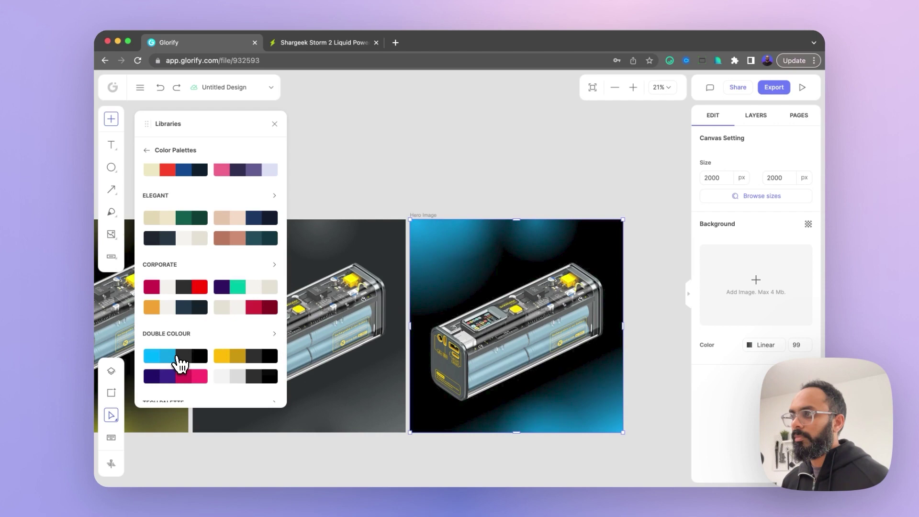
scroll(598, 153, down, 3)
- Duplicate the black canvas with blue glows to make a seventh Hero Image canvas
click(600, 151)
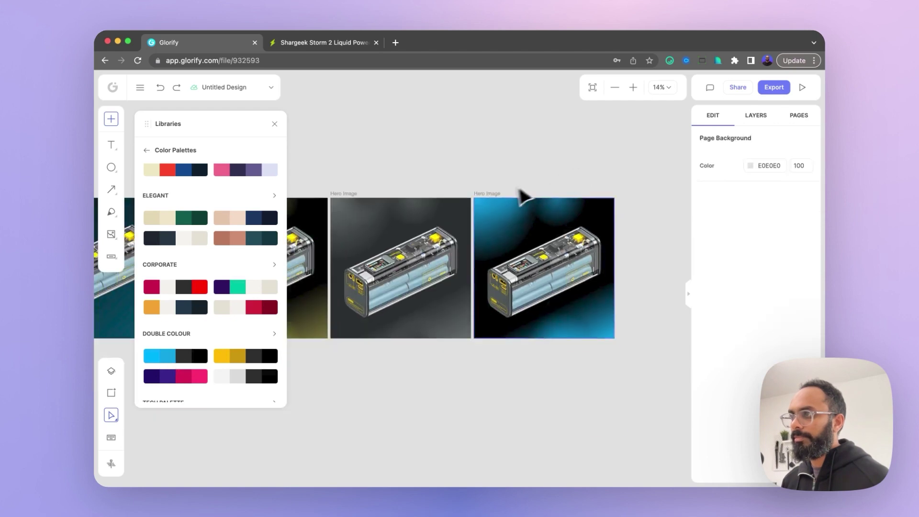
click(497, 194)
key(super+d)
- Try the purple-and-green Corporate palette on the seventh canvas and shuffle through its color arrangements
click(242, 291)
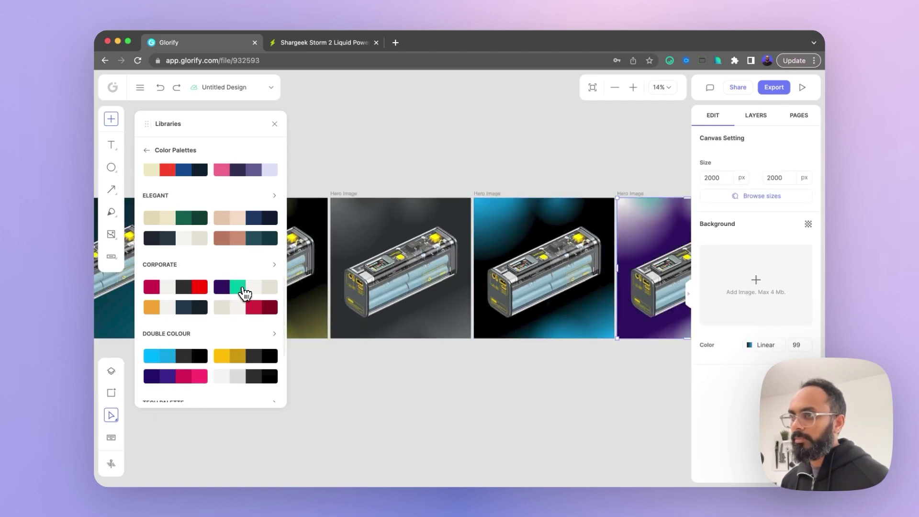
click(245, 293)
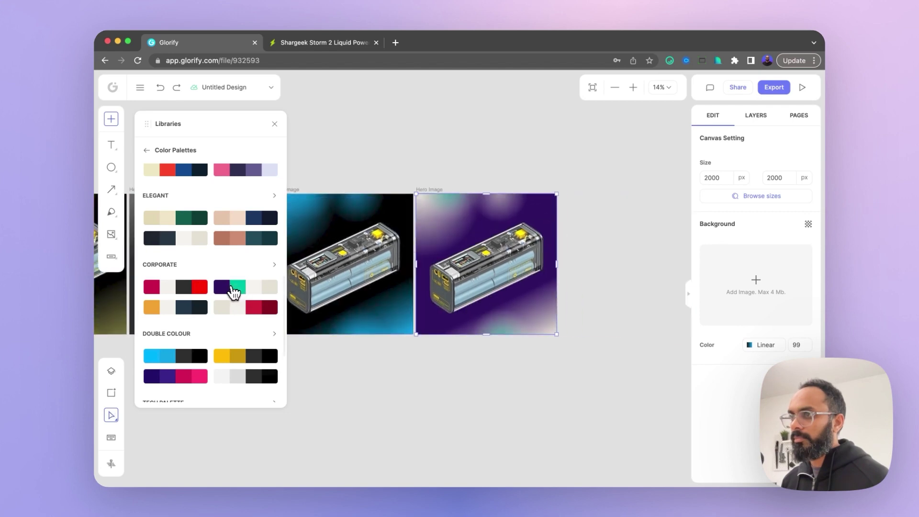
click(238, 294)
click(239, 294)
click(240, 293)
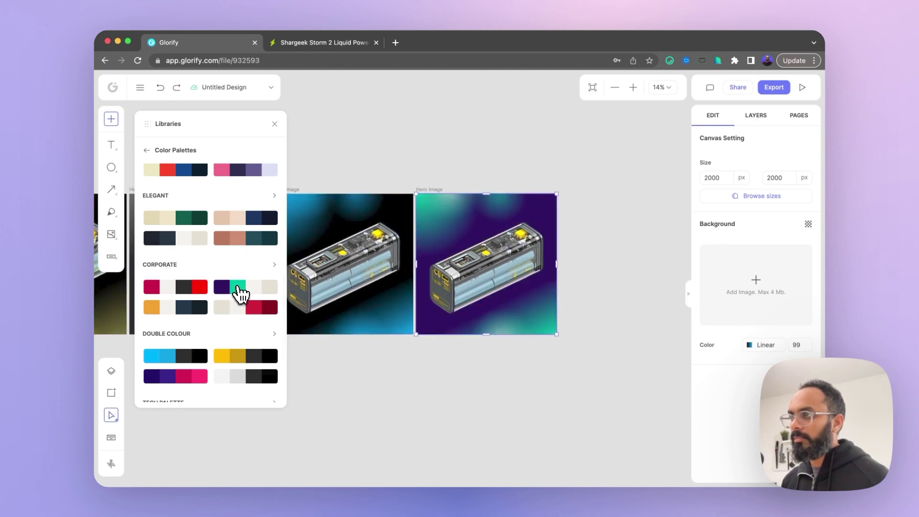
- Try the purple-and-pink and the white-and-black Double Colour palettes on the seventh canvas, shuffling their color arrangements
scroll(229, 369, down, 3)
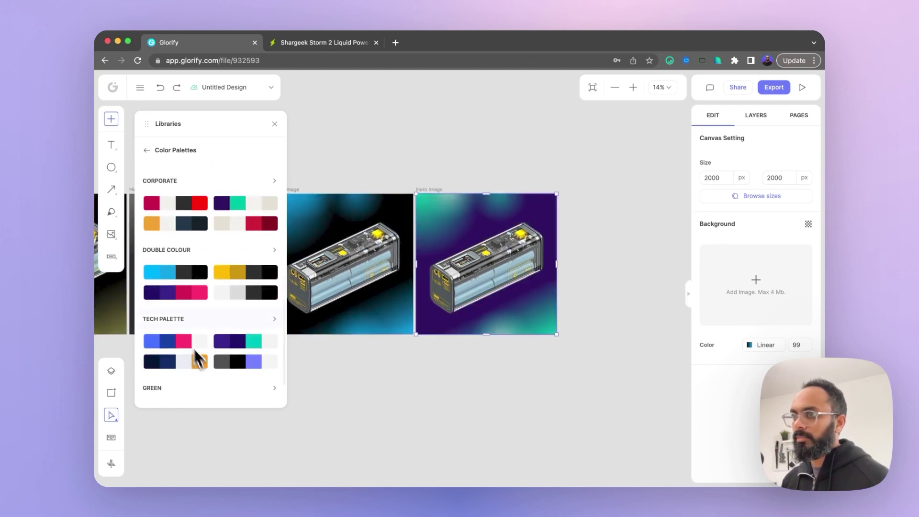
click(176, 293)
click(176, 293)
click(239, 296)
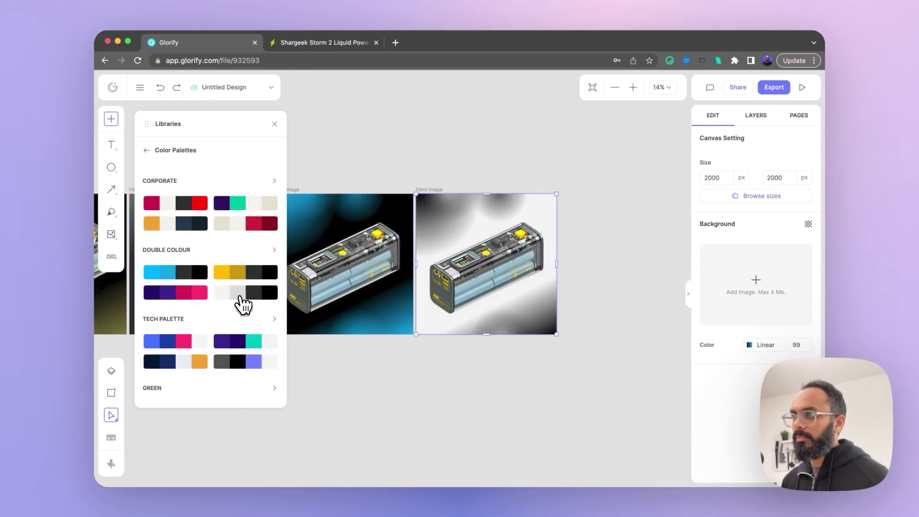
click(240, 296)
click(239, 295)
click(240, 296)
click(239, 296)
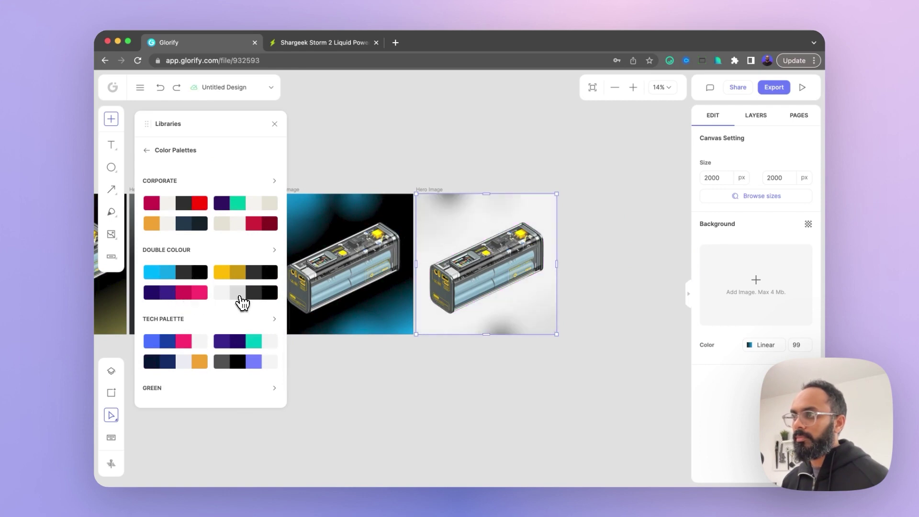
click(240, 296)
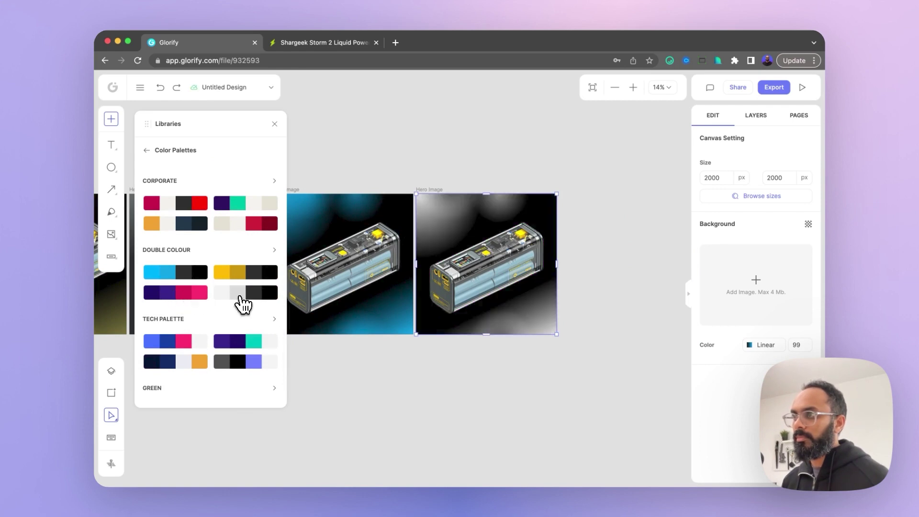
- Apply the black-and-periwinkle Tech Palette to the seventh canvas, giving a black background with periwinkle glows, and deselect it
click(255, 363)
click(248, 366)
click(247, 367)
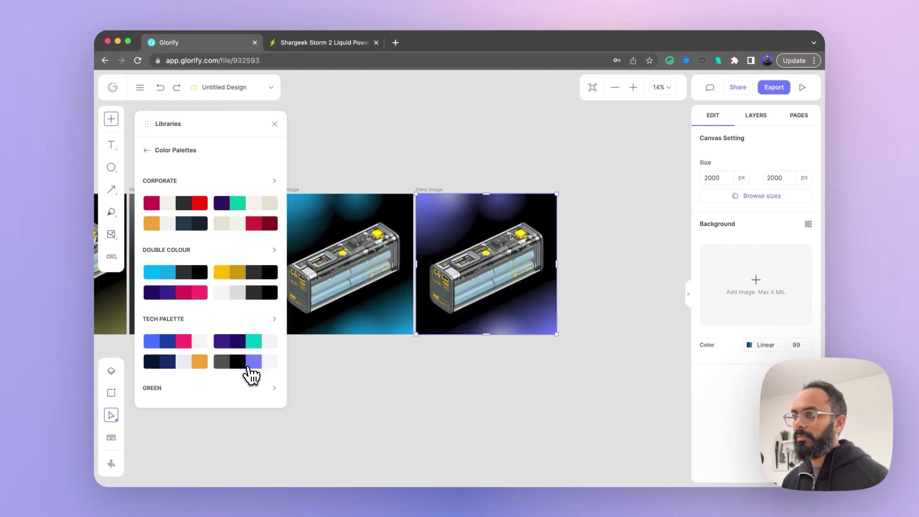
click(612, 160)
- Place a copy of the plain black Hero Image canvas below the teal canvas
scroll(595, 164, down, 5)
drag(595, 165, 522, 197)
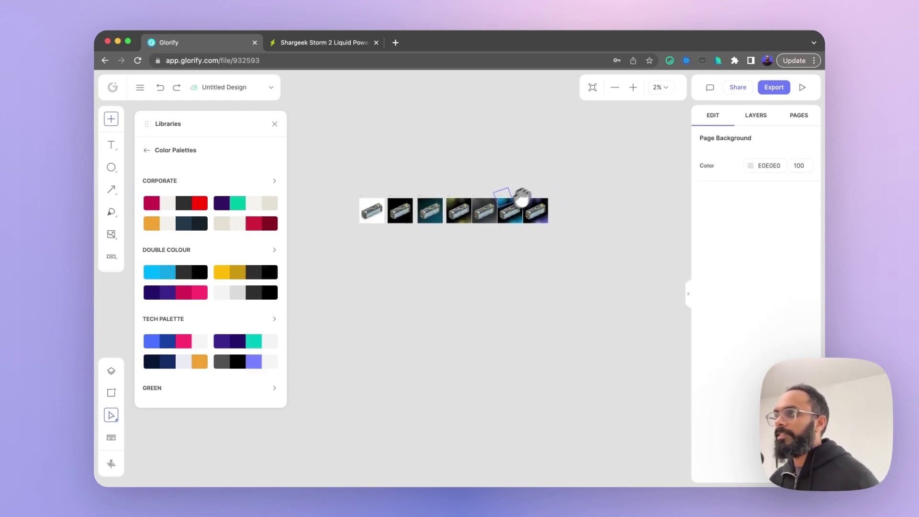
scroll(522, 196, up, 5)
scroll(538, 294, down, 2)
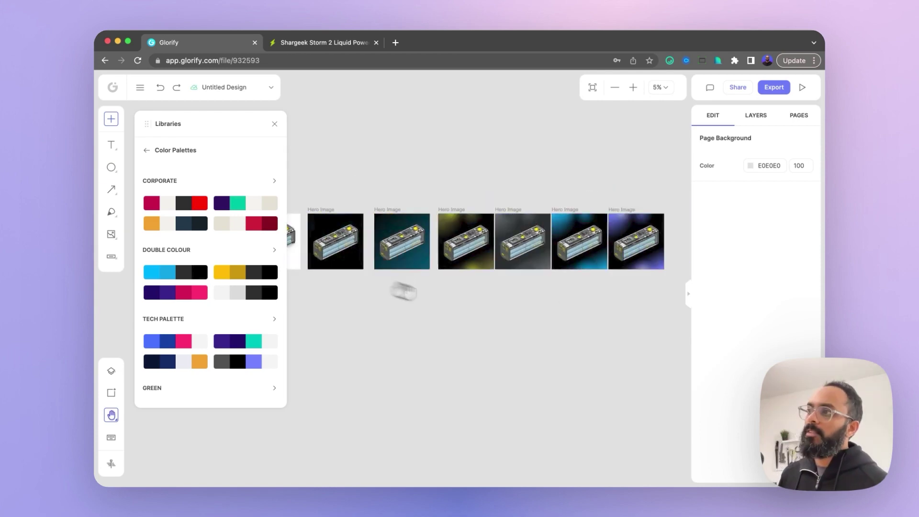
- Search the Pexels image library for "texture"
click(115, 122)
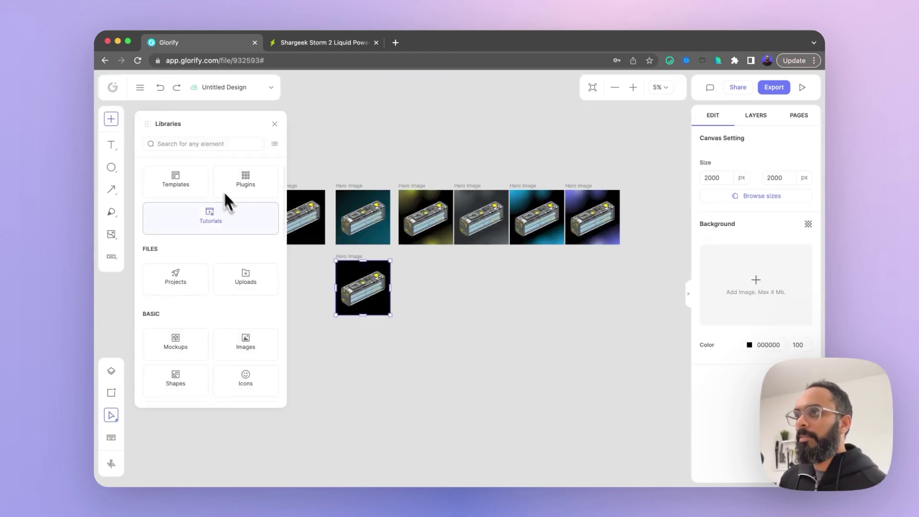
scroll(241, 283, down, 3)
scroll(261, 292, up, 3)
scroll(259, 298, down, 1)
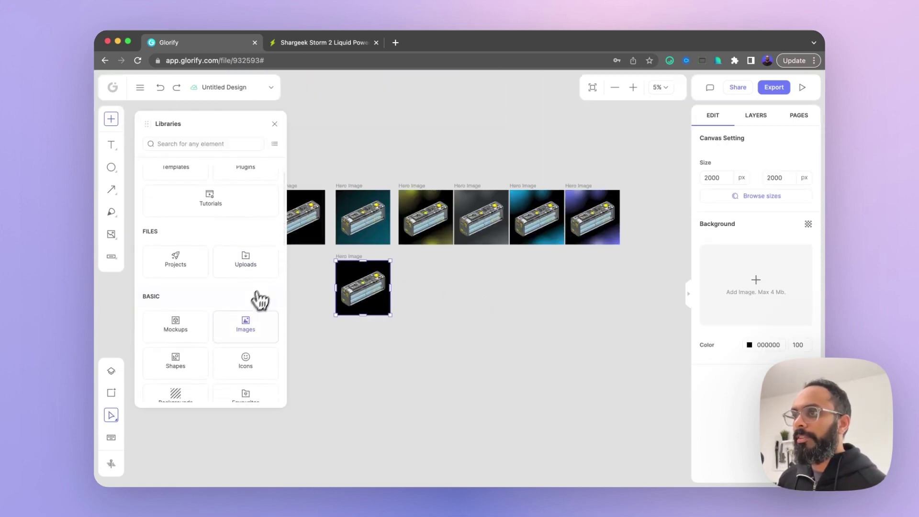
click(258, 320)
click(218, 203)
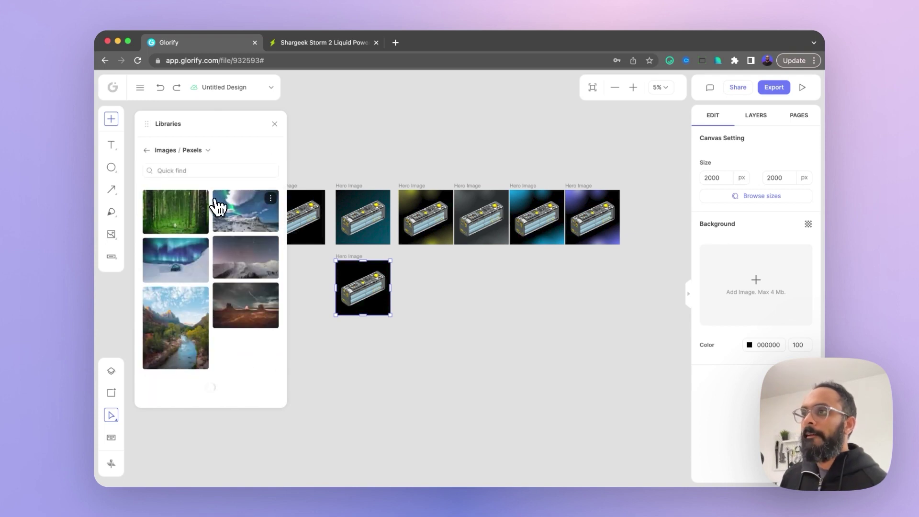
click(211, 168)
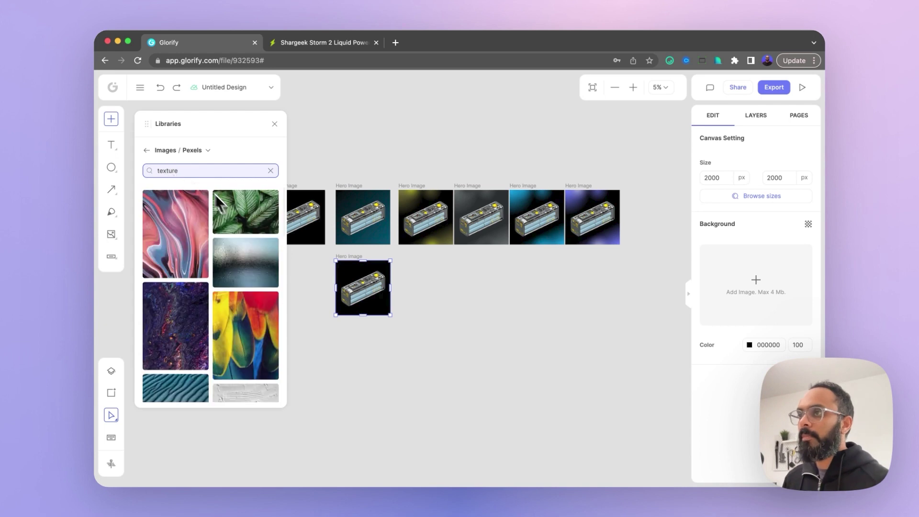
- Add the dark purple-grey cracked-ground texture photo to the workspace, near the new black canvas
scroll(225, 239, down, 5)
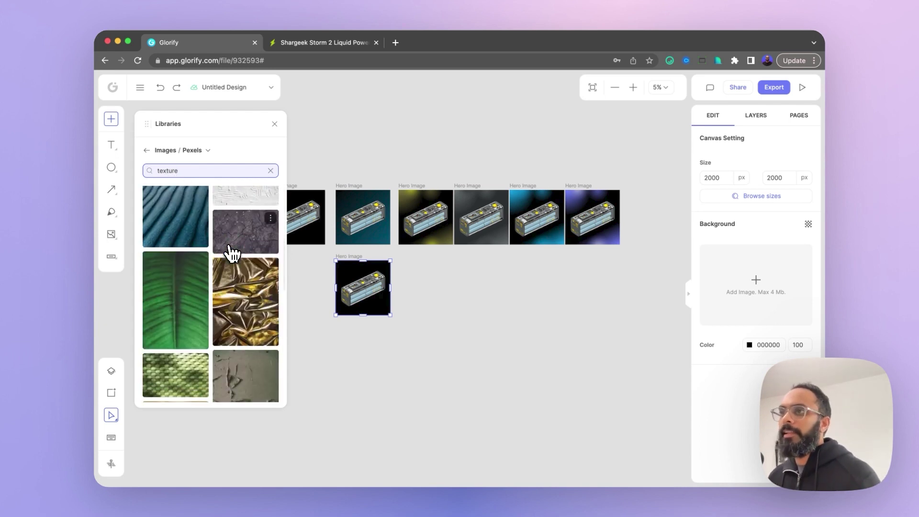
scroll(232, 253, down, 3)
scroll(235, 254, up, 3)
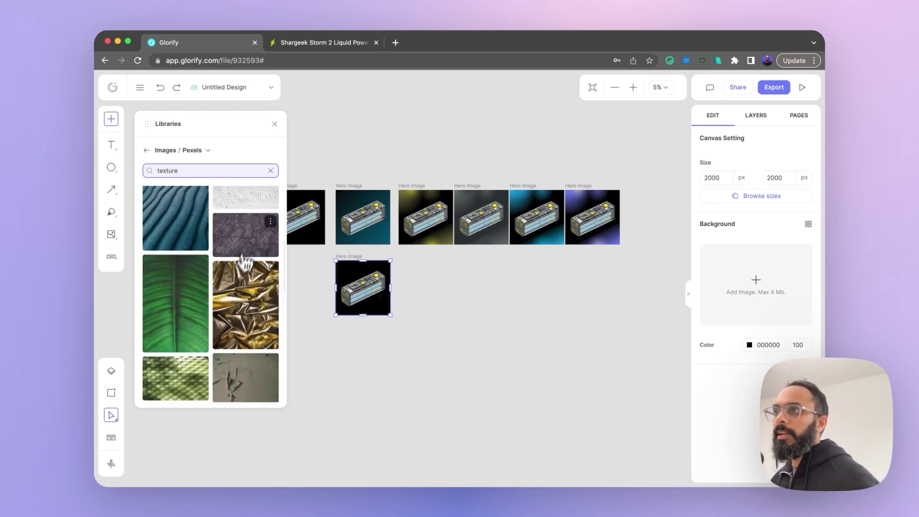
drag(253, 235, 439, 308)
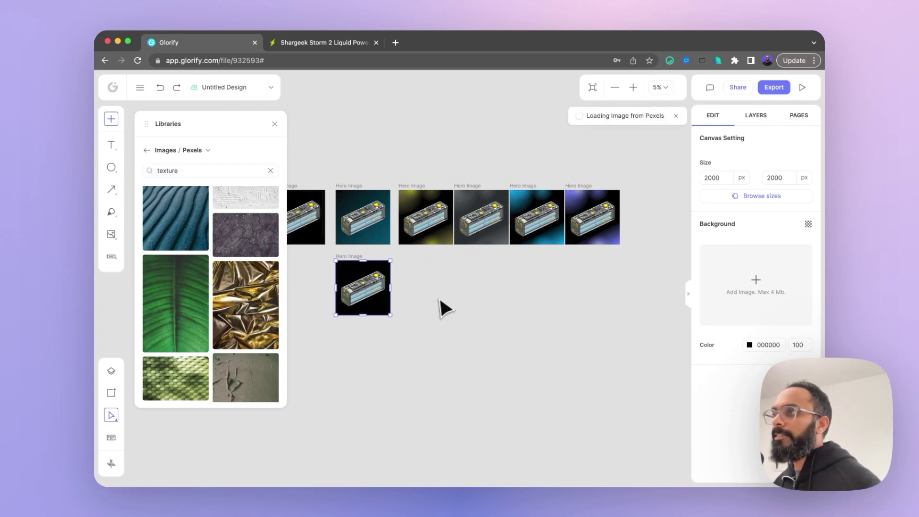
- Enlarge the cracked-ground photo over the black canvas, set it as the canvas background, and leave the image deselected
scroll(407, 314, up, 5)
key(space)
drag(360, 310, 577, 308)
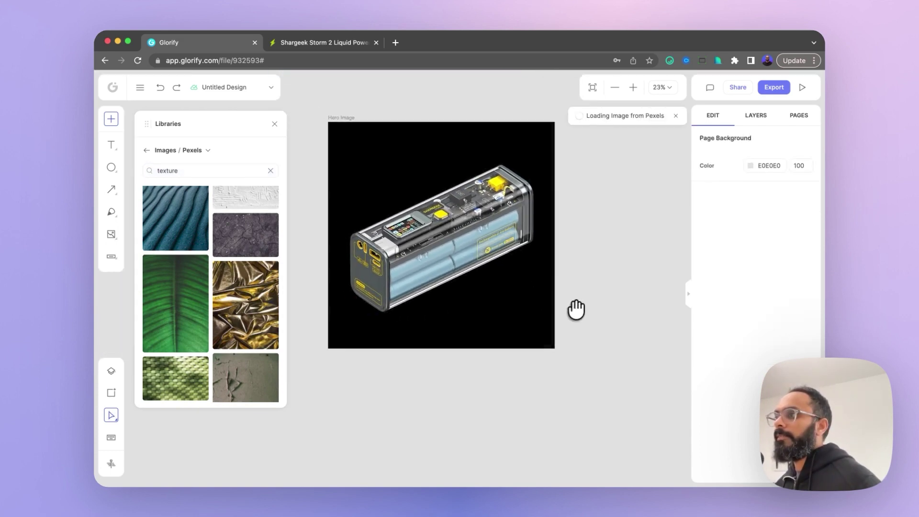
scroll(577, 308, down, 3)
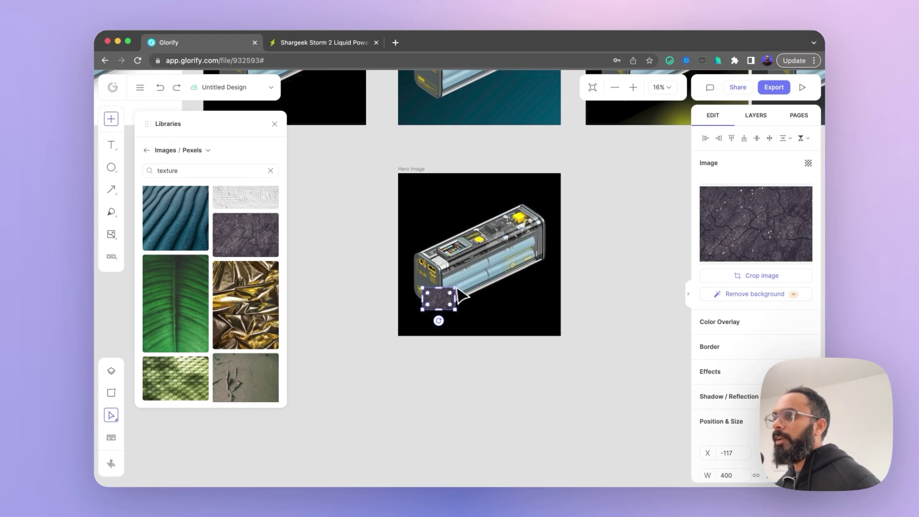
drag(456, 288, 654, 145)
drag(535, 225, 430, 408)
right_click(484, 244)
click(532, 262)
key(Delete)
click(497, 329)
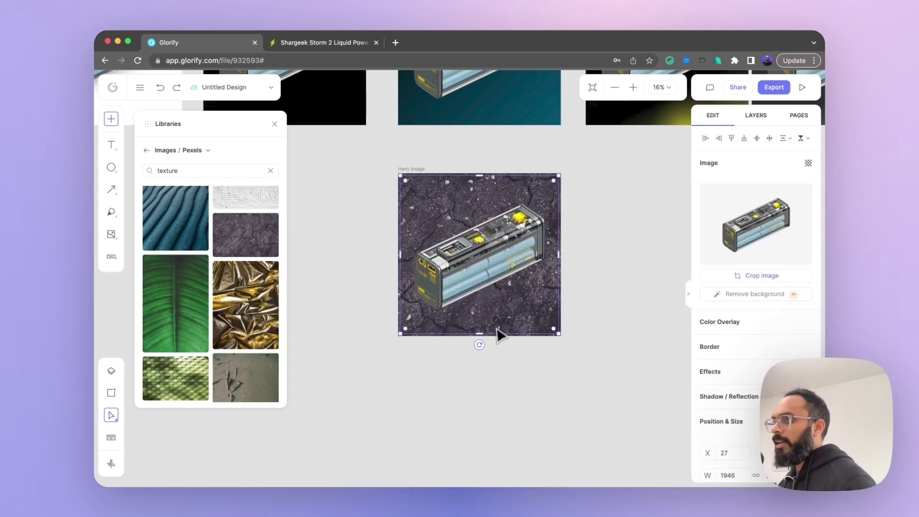
key(Escape)
- Edit the background image of the textured canvas and lower its opacity to 20
click(422, 174)
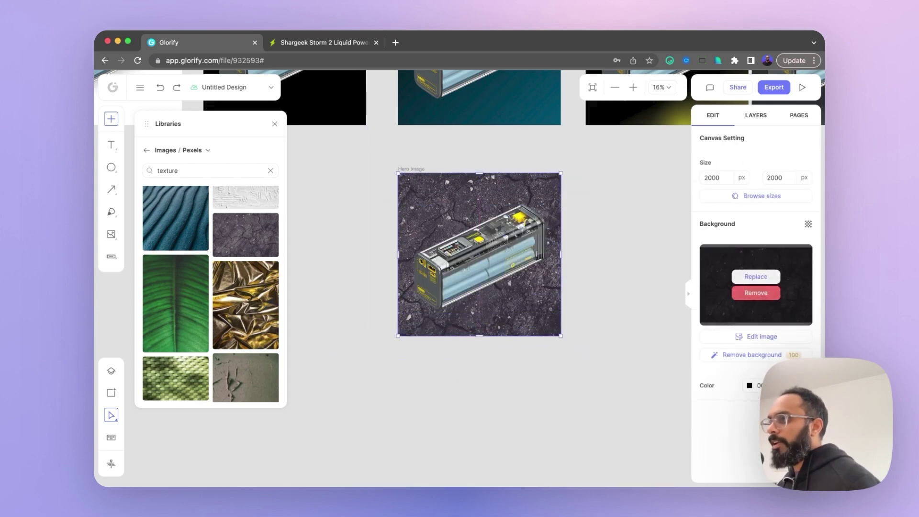
click(777, 330)
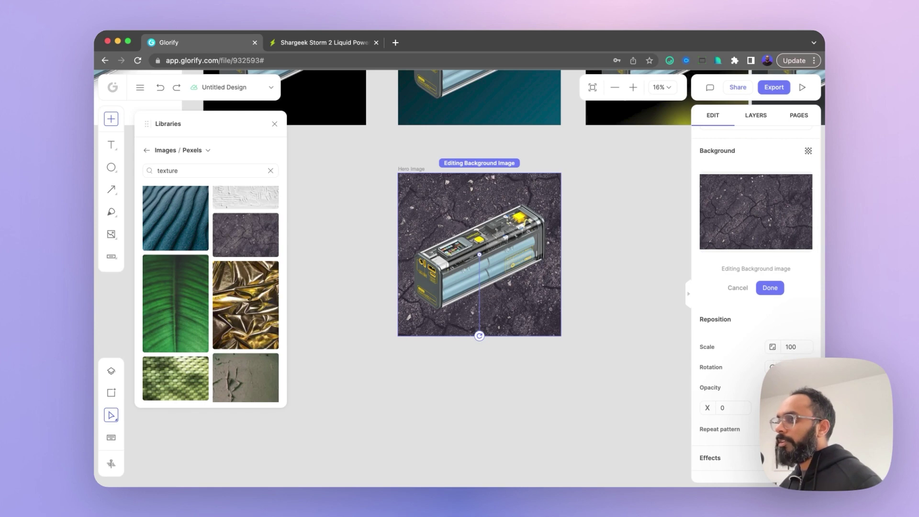
drag(795, 390, 760, 390)
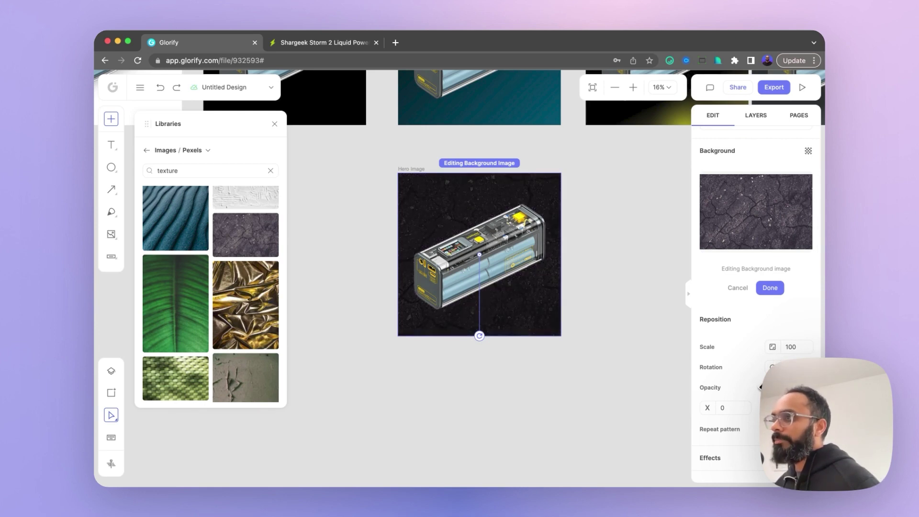
scroll(488, 220, up, 3)
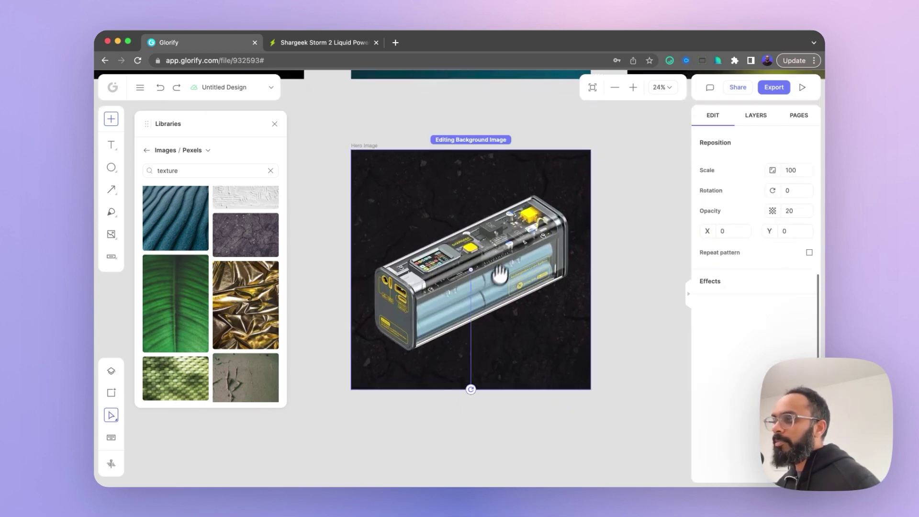
scroll(499, 274, up, 2)
scroll(513, 243, down, 2)
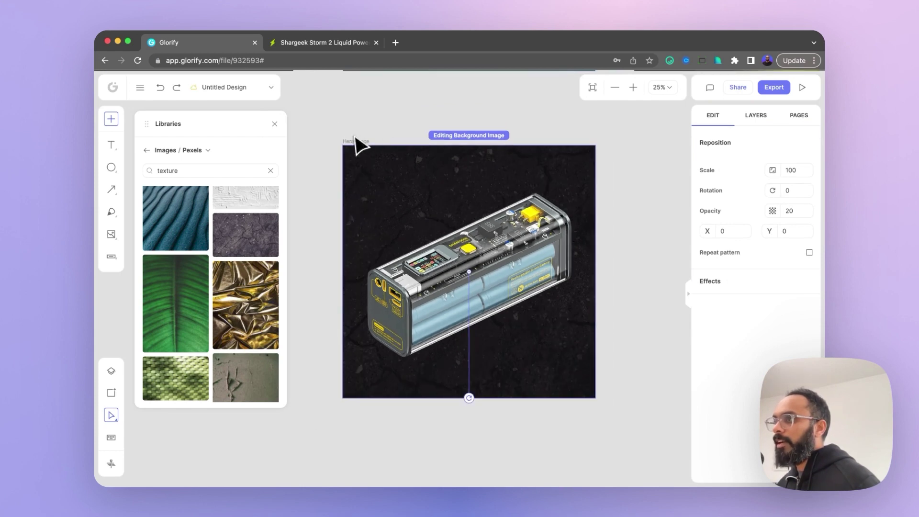
- Add a Noise effect to the canvas's cracked-ground background image
scroll(760, 263, up, 2)
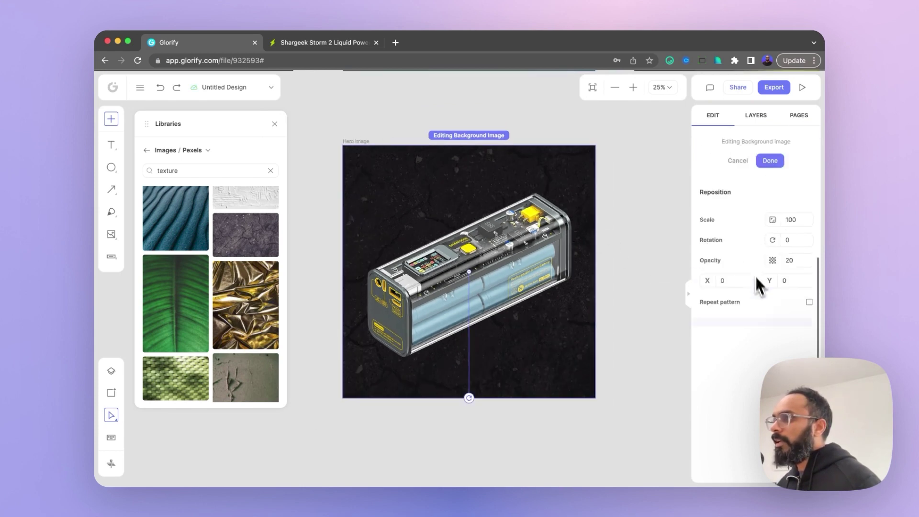
scroll(747, 285, up, 3)
scroll(747, 307, down, 2)
click(746, 381)
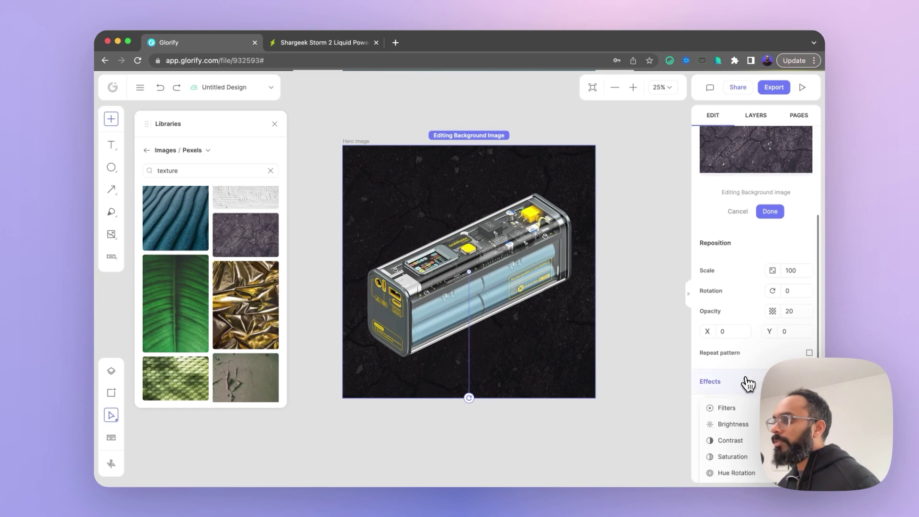
scroll(752, 386, down, 2)
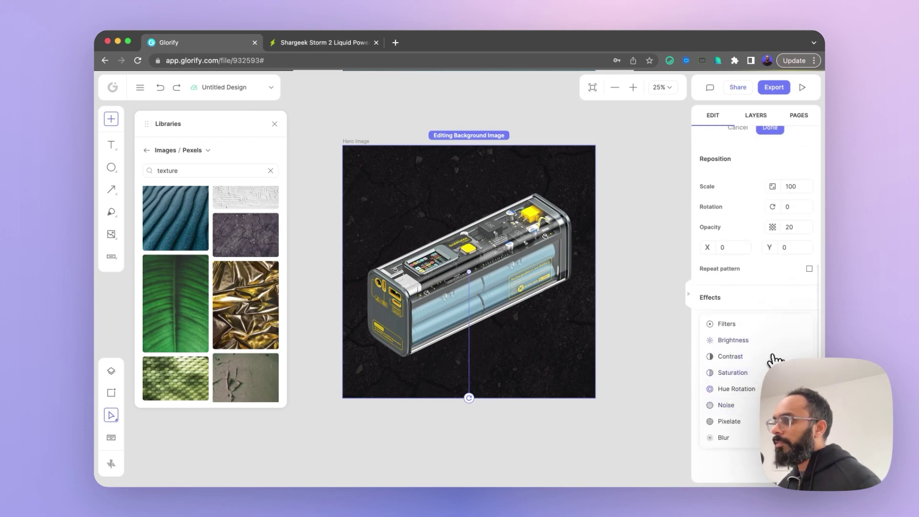
click(738, 405)
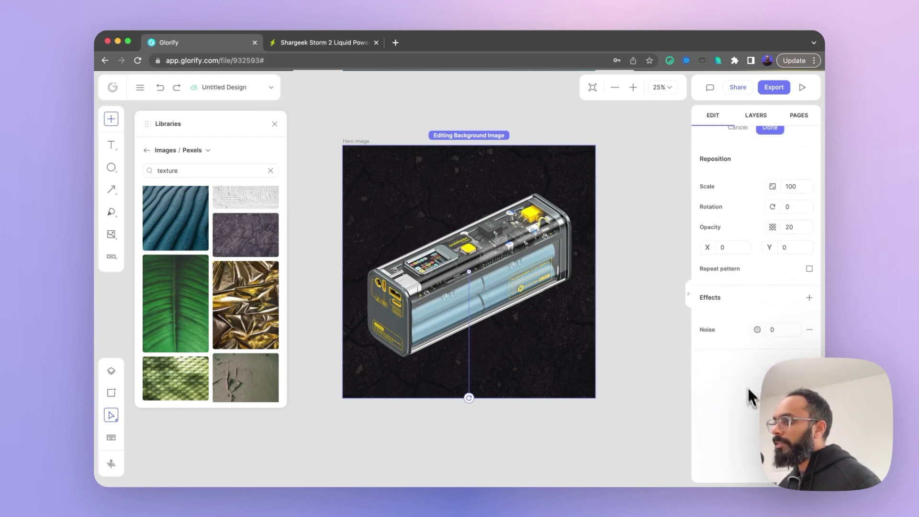
- Rotate the cracked-ground background image clockwise on the canvas and finish editing it
scroll(761, 335, up, 2)
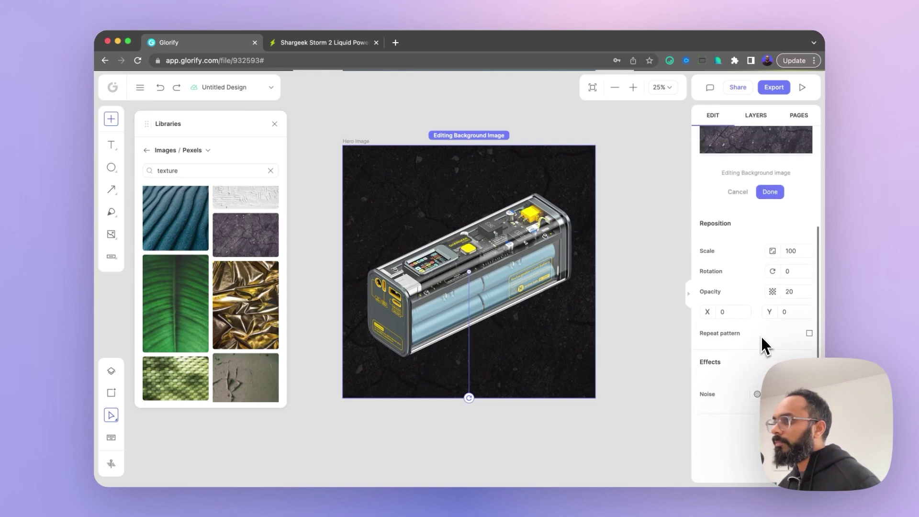
scroll(786, 343, up, 3)
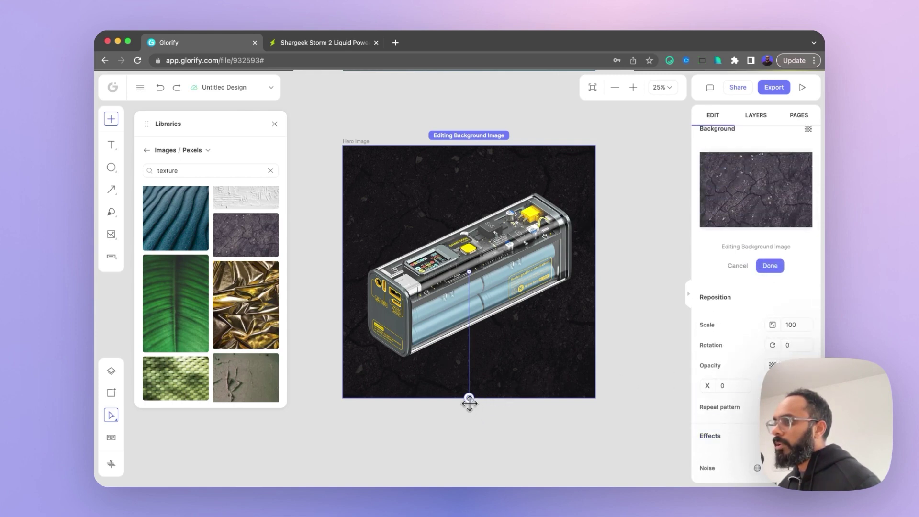
drag(469, 404, 406, 392)
click(526, 434)
- Duplicate the Hero Image canvas with the dark cracked-ground background
scroll(528, 433, down, 5)
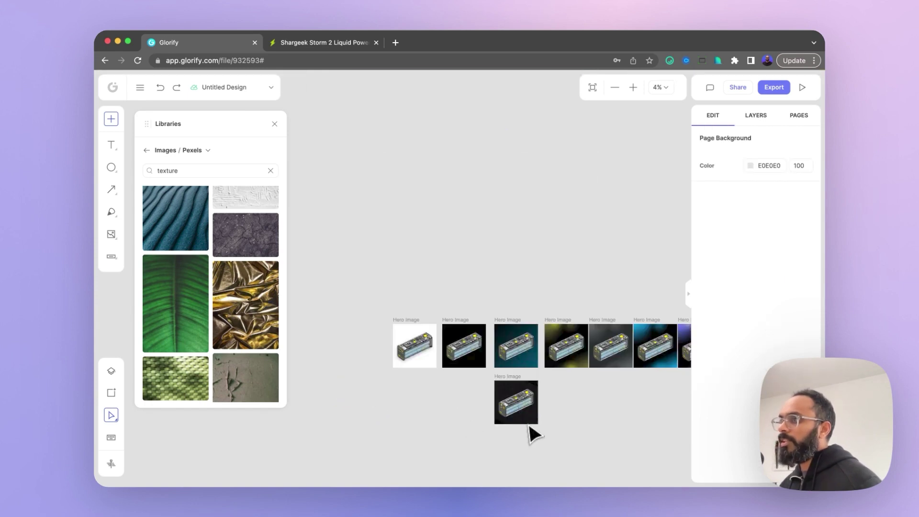
scroll(529, 426, up, 5)
scroll(338, 227, down, 2)
click(303, 205)
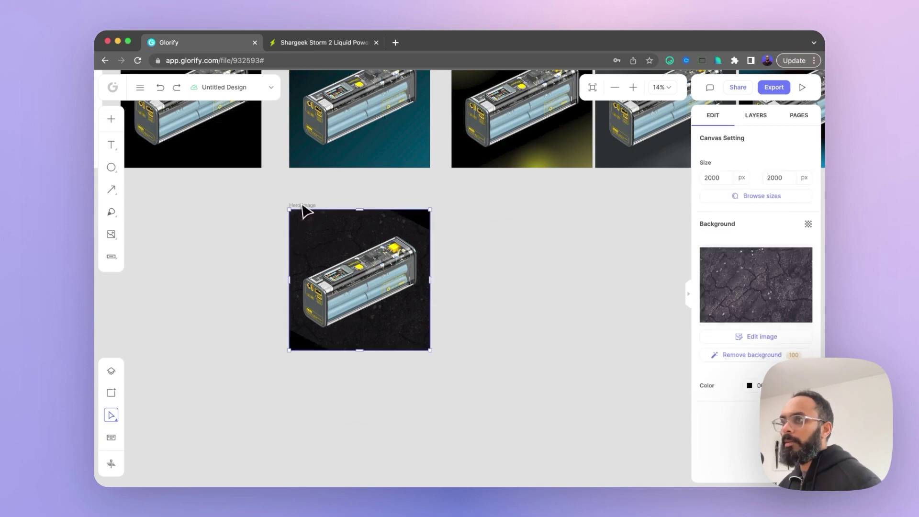
key(super+d)
- Place a white brush stroke from the Brushes effects, about 2083 px wide, across the power bank on the duplicated canvas
click(111, 119)
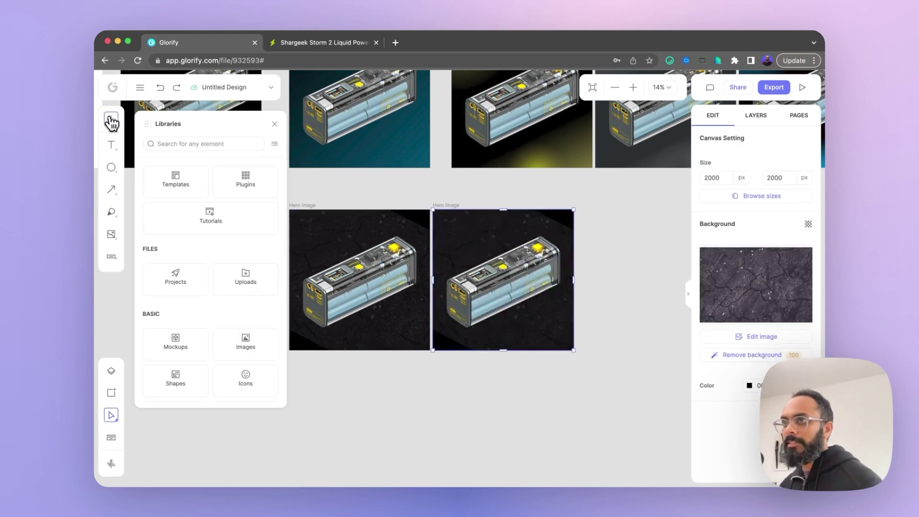
scroll(196, 263, down, 5)
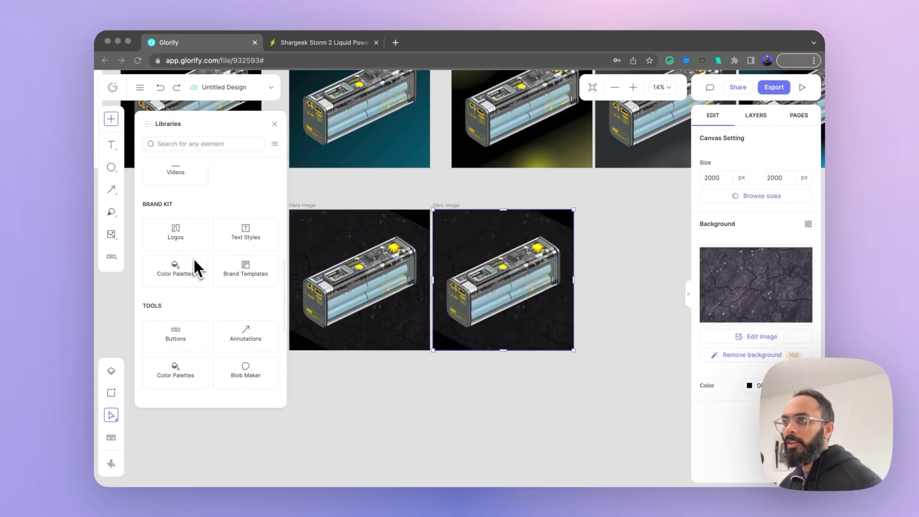
scroll(226, 282, down, 1)
scroll(226, 280, down, 5)
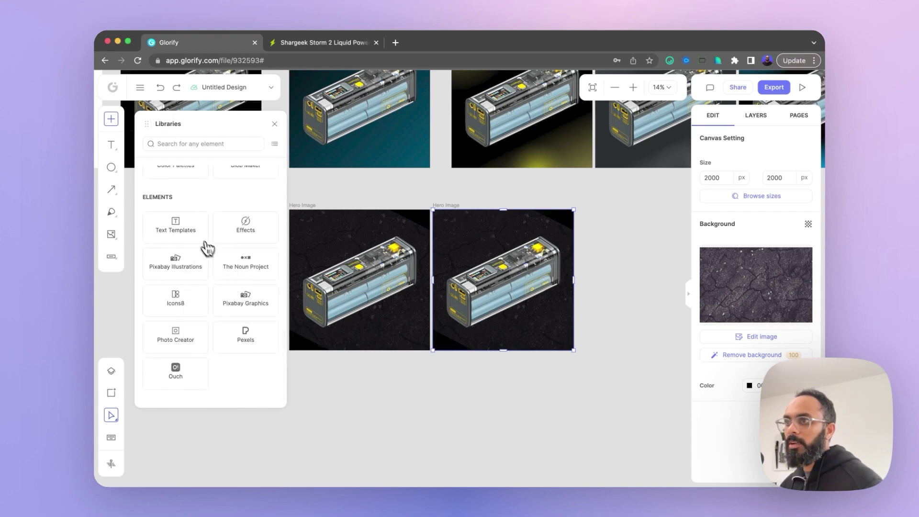
click(249, 235)
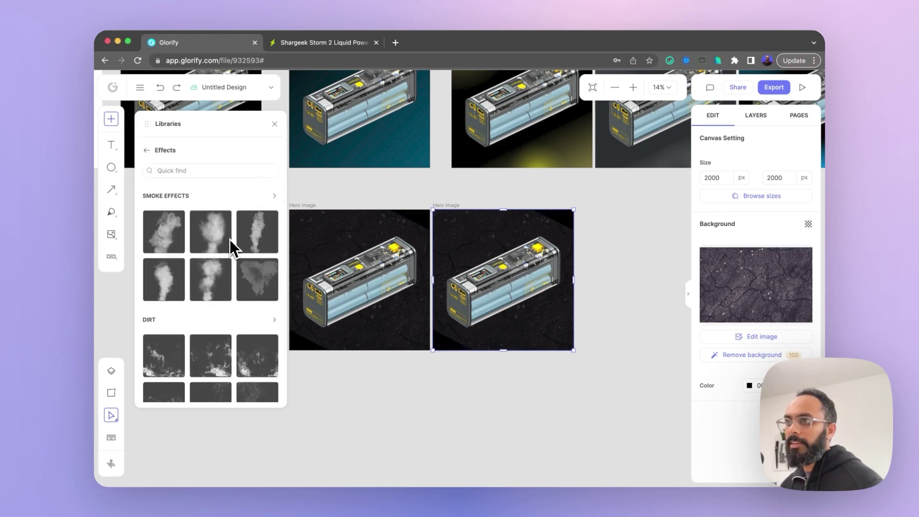
scroll(231, 249, down, 5)
scroll(240, 286, down, 10)
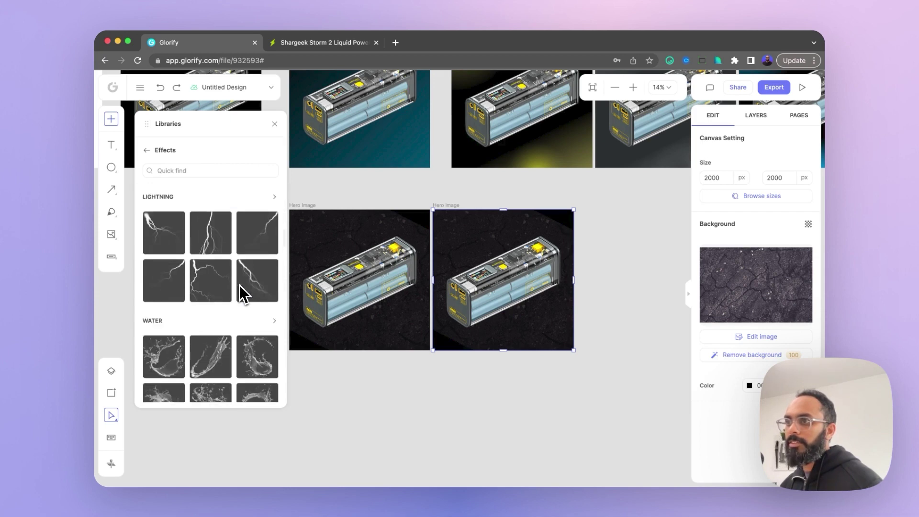
scroll(238, 290, down, 4)
scroll(236, 293, up, 5)
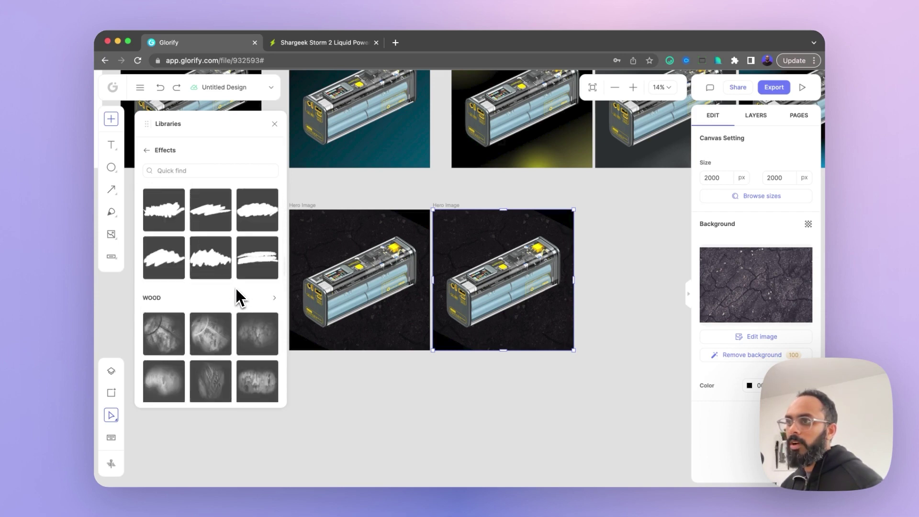
mouse_move(167, 335)
mouse_down()
mouse_move(206, 319)
mouse_move(467, 298)
mouse_move(464, 282)
mouse_move(592, 230)
mouse_move(579, 251)
mouse_up()
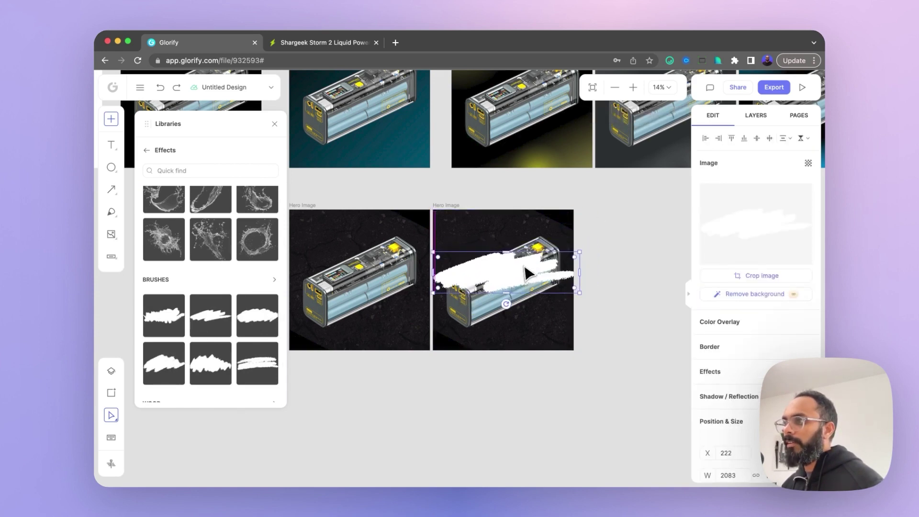
- Rotate the brush stroke diagonally so it crosses the power bank, and send it to the back
mouse_move(506, 304)
mouse_down()
mouse_move(476, 283)
mouse_move(491, 300)
mouse_move(540, 311)
mouse_up()
right_click(540, 312)
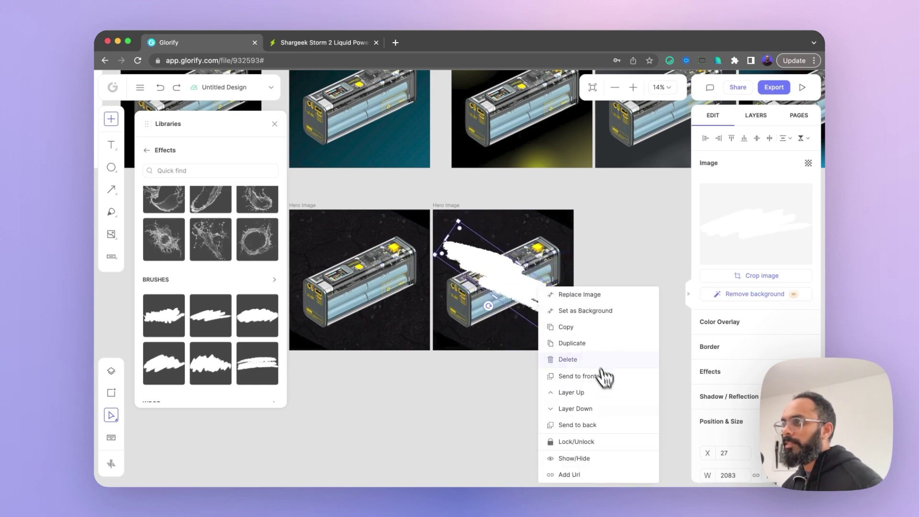
click(602, 426)
- Add a color overlay to the brush stroke using the document's yellow FFFE00, and deselect the stroke
scroll(772, 353, down, 1)
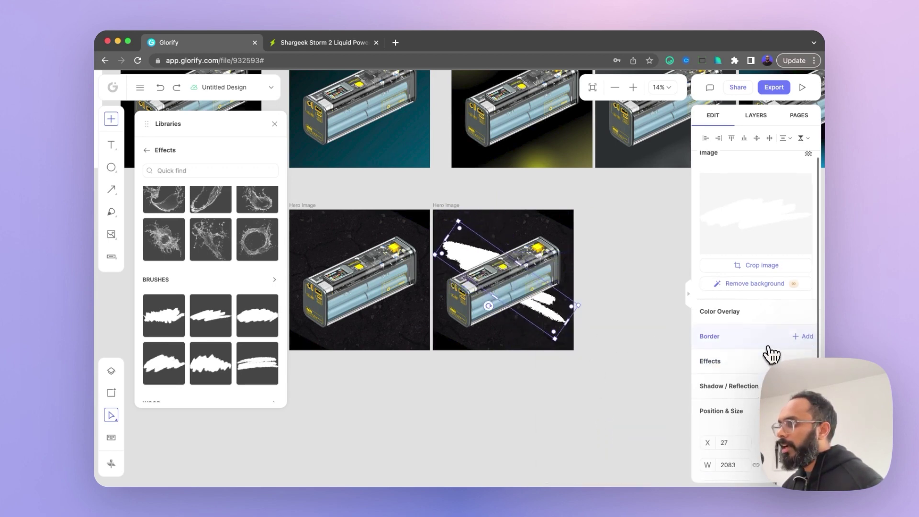
click(761, 314)
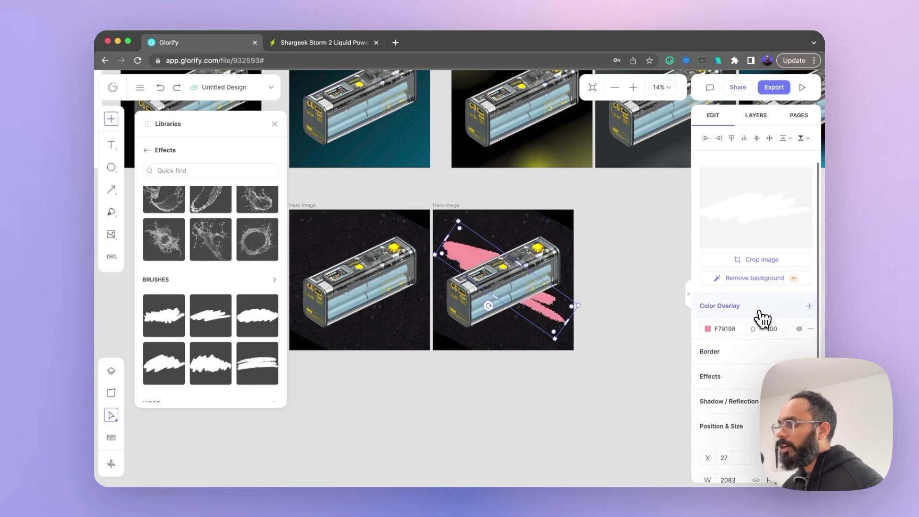
click(708, 329)
click(643, 394)
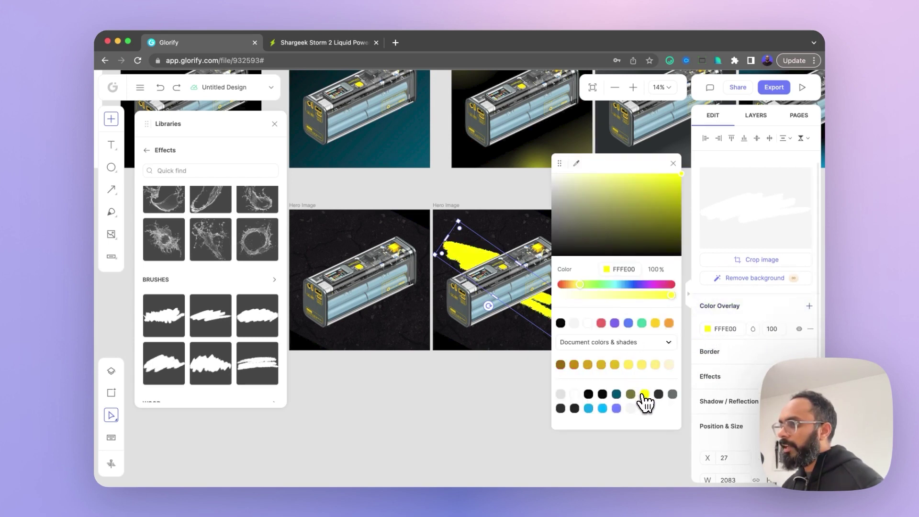
click(499, 407)
click(545, 312)
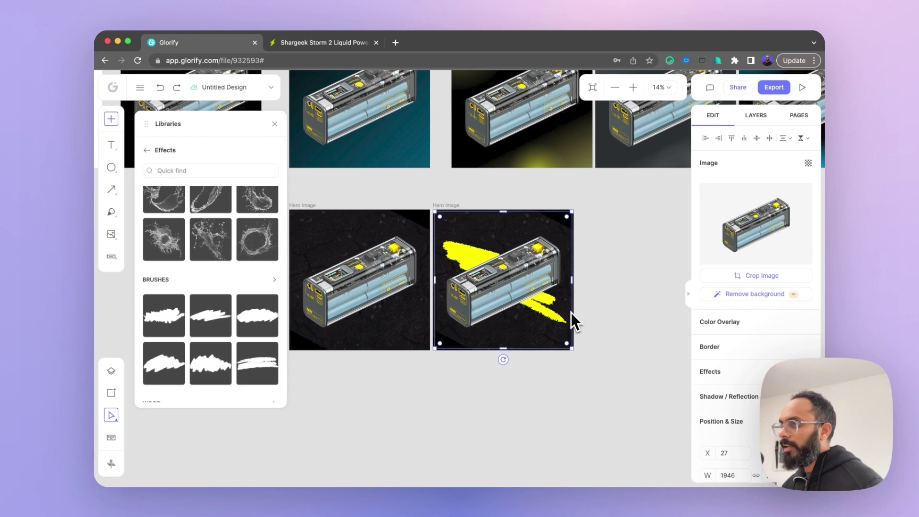
- Duplicate the Hero Image canvas that has the yellow brush stroke behind the power bank
scroll(582, 283, up, 3)
click(627, 305)
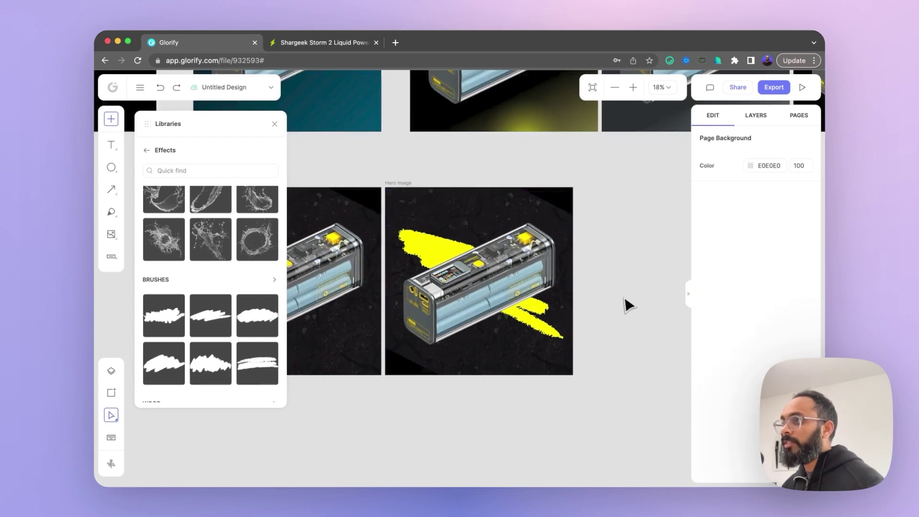
click(400, 184)
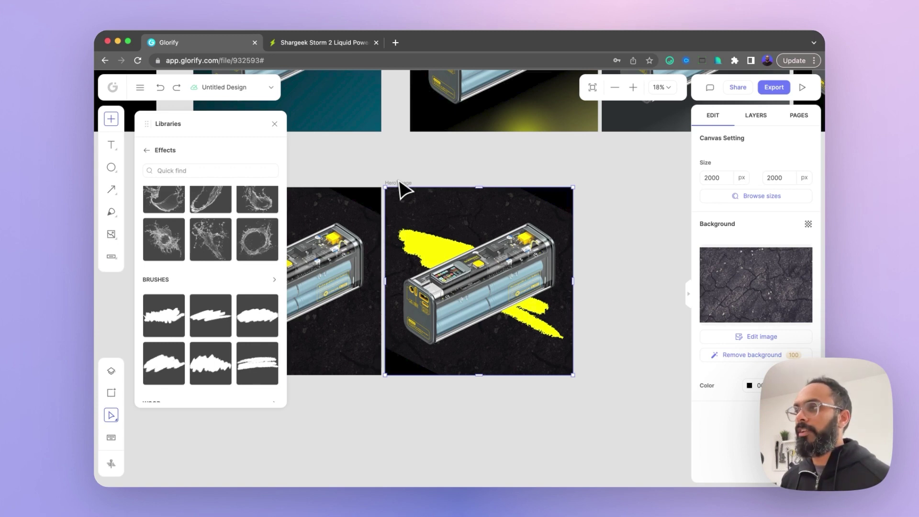
click(626, 226)
scroll(625, 233, down, 3)
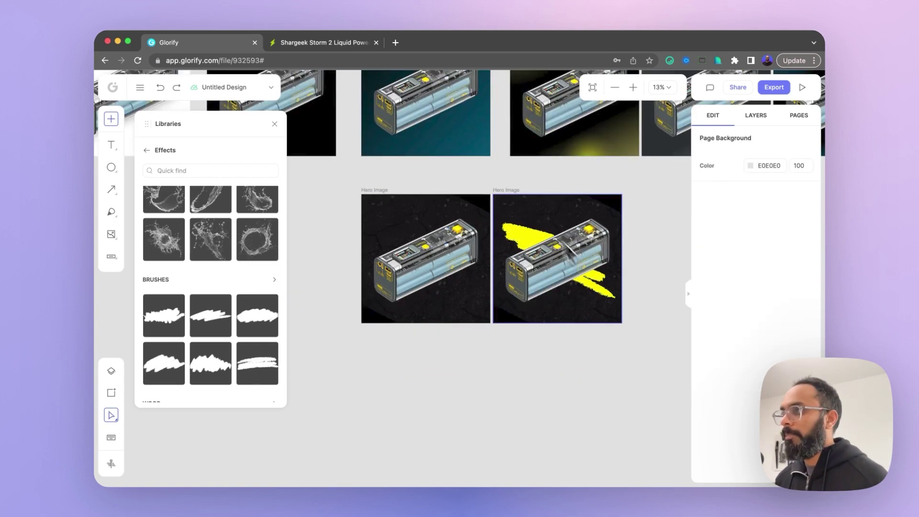
click(510, 192)
key(super+d)
scroll(617, 216, right, 5)
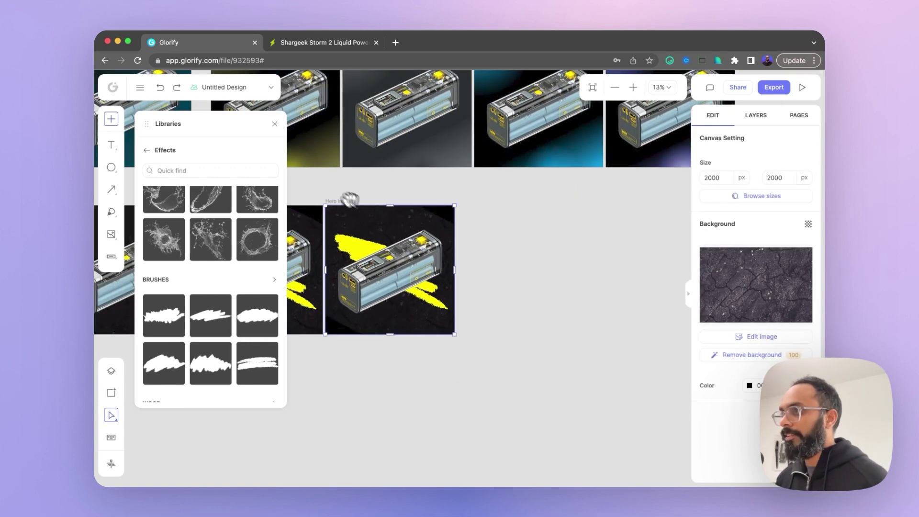
- On the new canvas, scale the power bank down to about 1556 px wide and rotate the yellow stroke to run parallel to it
click(584, 233)
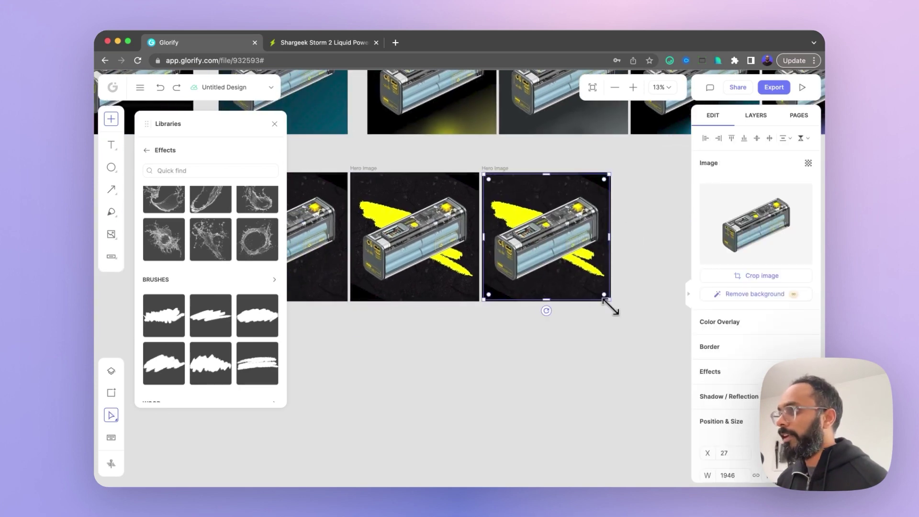
click(588, 279)
click(589, 273)
drag(592, 272, 596, 293)
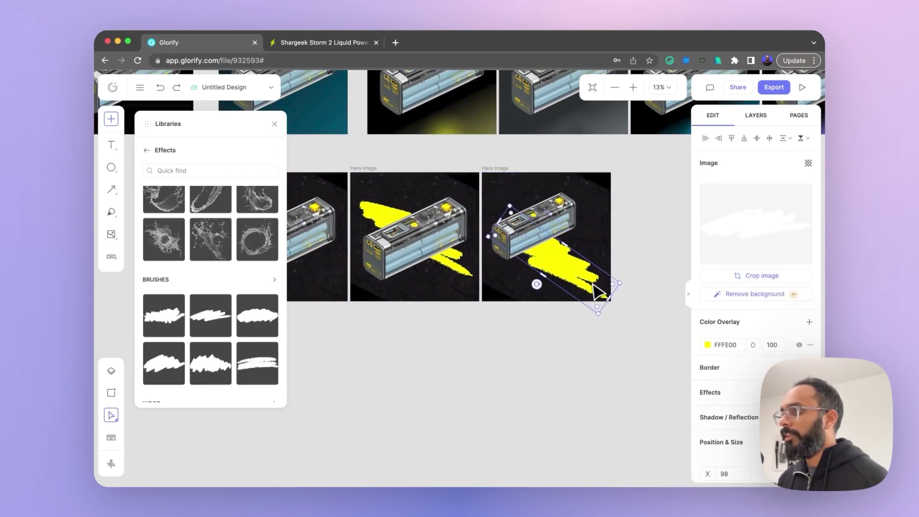
mouse_move(543, 275)
mouse_down()
mouse_move(550, 318)
mouse_move(560, 316)
mouse_move(550, 267)
mouse_move(556, 276)
mouse_up()
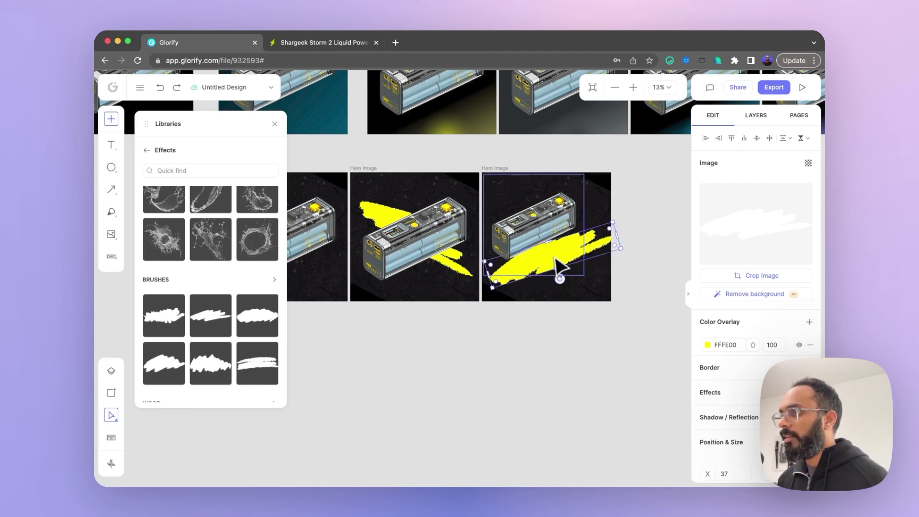
- Move the power bank onto the yellow stroke, enlarge it to about 1825 px wide, and nudge both for a balanced composition
click(566, 248)
drag(563, 241, 578, 267)
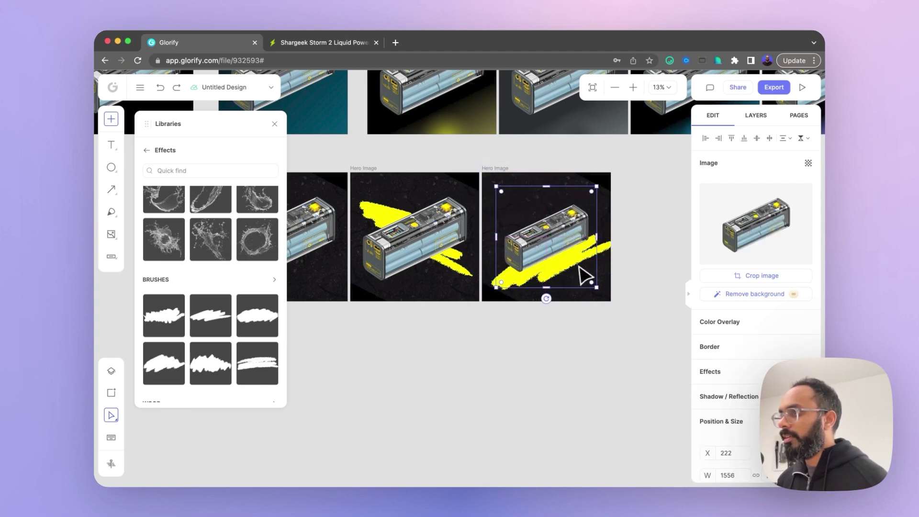
mouse_move(597, 188)
mouse_down()
mouse_move(616, 160)
mouse_move(608, 176)
mouse_up()
click(663, 242)
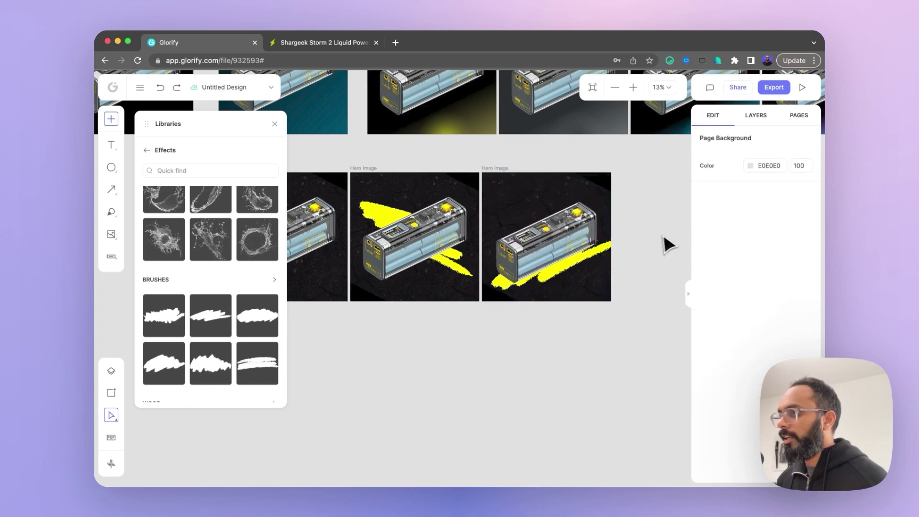
mouse_move(572, 247)
mouse_down()
mouse_move(565, 265)
mouse_move(598, 251)
mouse_move(551, 220)
mouse_move(541, 245)
mouse_up()
click(636, 256)
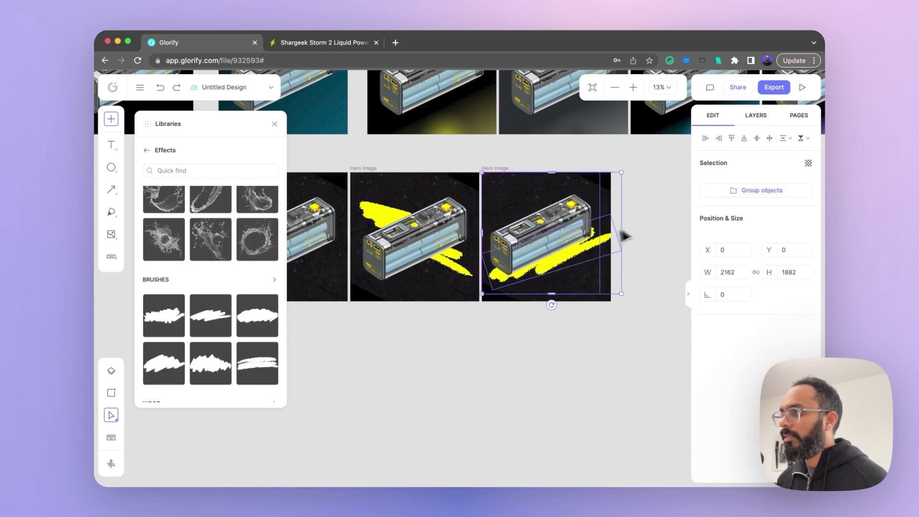
click(624, 235)
- Duplicate the Hero Image canvas with the yellow stroke beneath the power bank
scroll(532, 216, down, 5)
scroll(551, 242, up, 6)
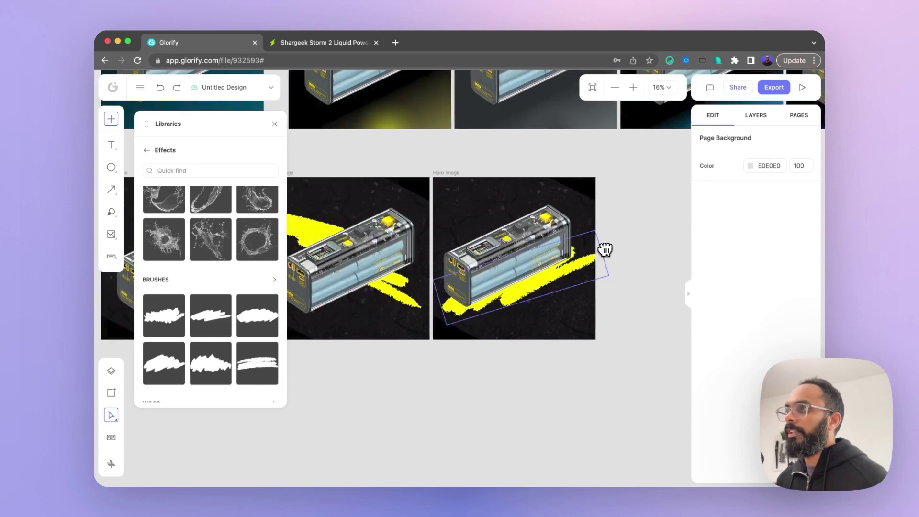
scroll(605, 249, down, 1)
click(462, 178)
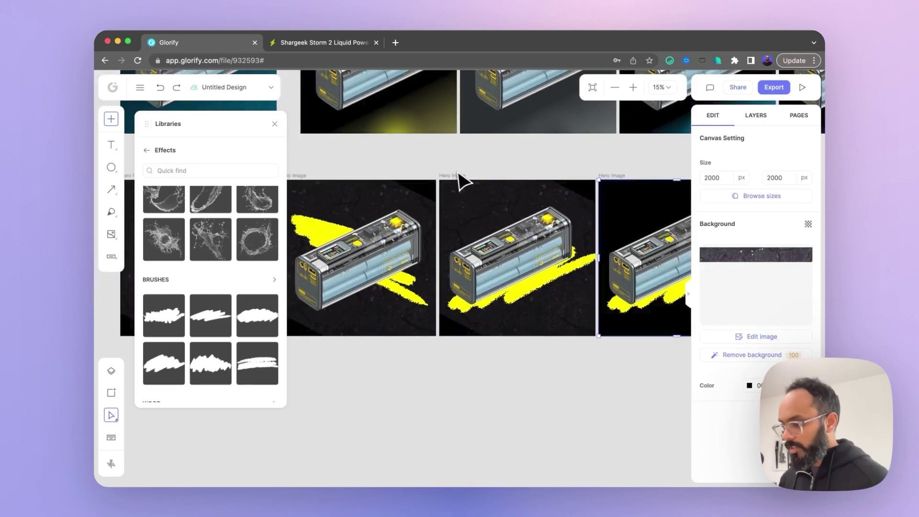
click(591, 390)
- Add a dust effect from the Explosive effects to the new canvas and delete its yellow brush stroke
scroll(421, 339, right, 3)
scroll(421, 339, down, 1)
scroll(236, 278, down, 10)
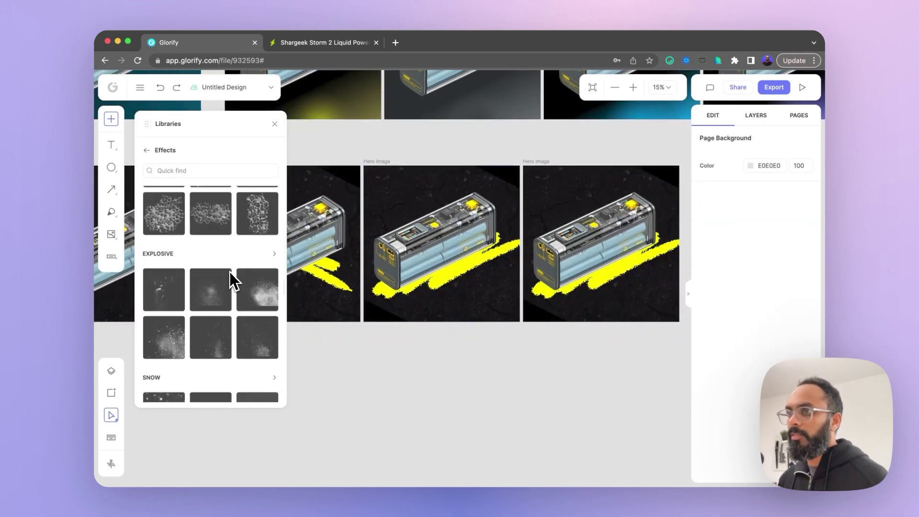
drag(219, 314, 650, 298)
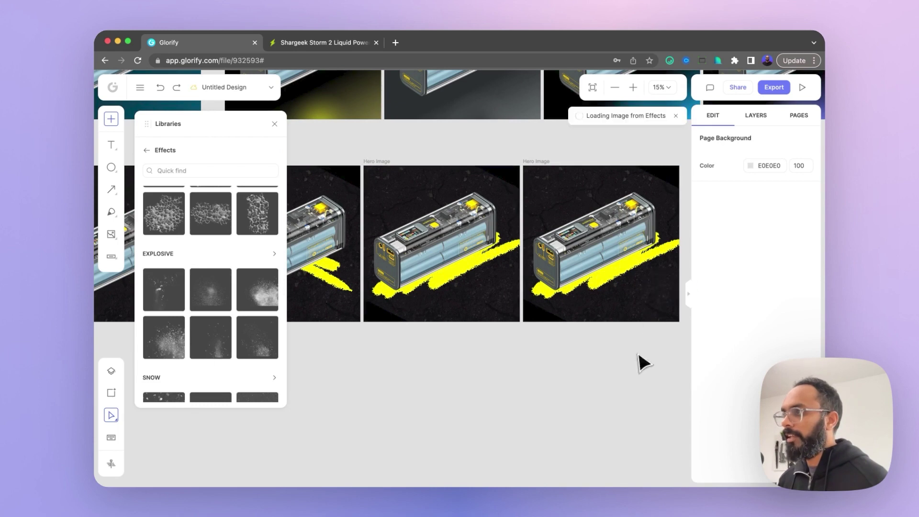
click(510, 258)
key(Delete)
- Fit the dust effect into the canvas's lower-right corner at about 812 px wide and put a rotated copy in the upper-left corner
click(659, 325)
mouse_move(659, 325)
mouse_down()
mouse_move(489, 313)
mouse_move(503, 316)
mouse_move(498, 296)
mouse_move(416, 204)
mouse_move(376, 190)
mouse_up()
drag(365, 229, 390, 184)
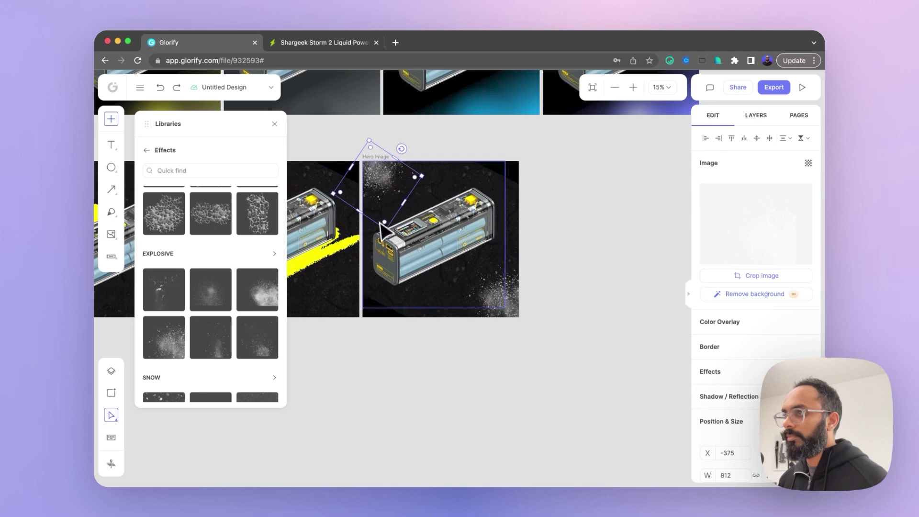
- Enlarge the upper-left dust effect to about 1449 px wide and the lower-right one to about 1478 px, shifting the latter outward
drag(385, 227, 410, 289)
key(super+z)
key(super+z)
key(super+z)
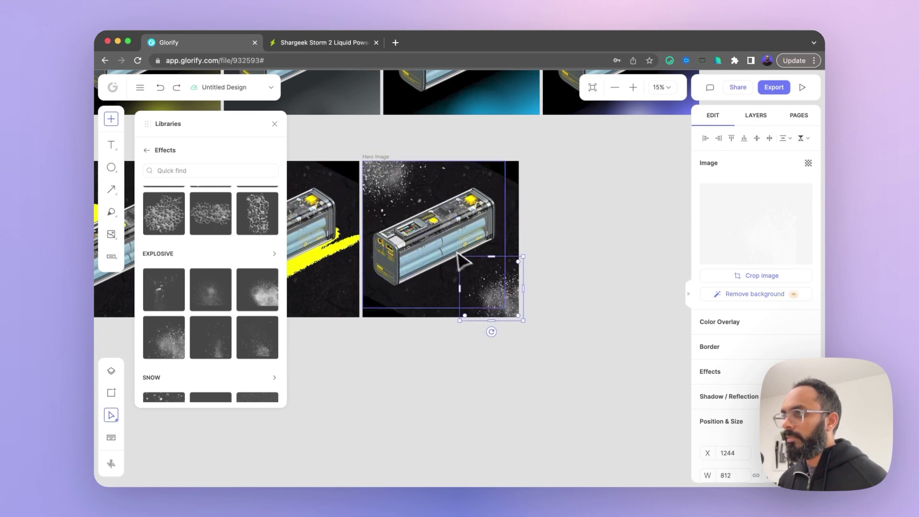
drag(459, 257, 407, 204)
drag(502, 280, 522, 301)
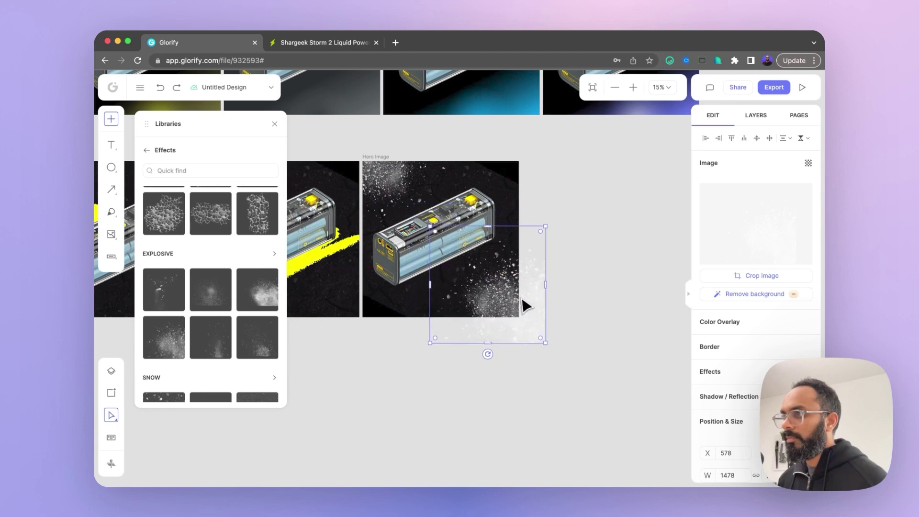
click(569, 250)
click(380, 191)
click(558, 216)
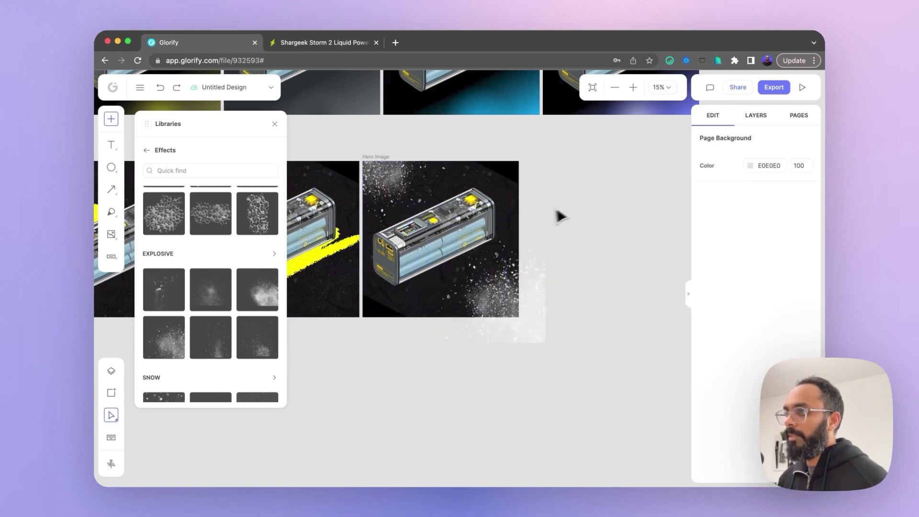
- Examine how the dust effects and the power bank sit together on the canvas
scroll(587, 238, down, 3)
scroll(509, 256, up, 5)
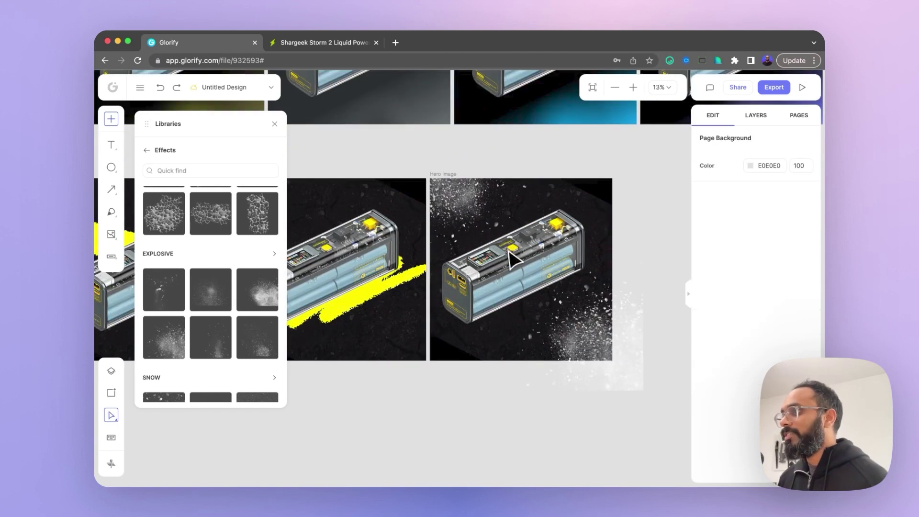
scroll(570, 273, down, 3)
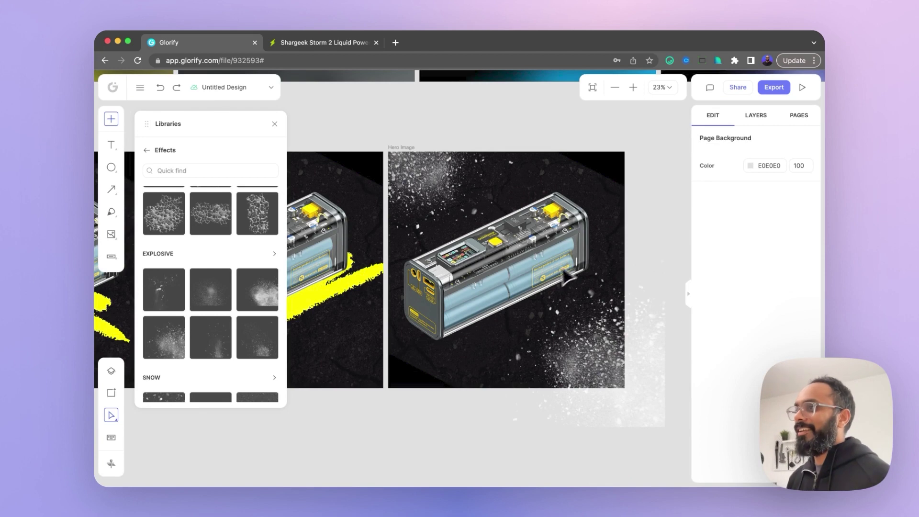
click(464, 194)
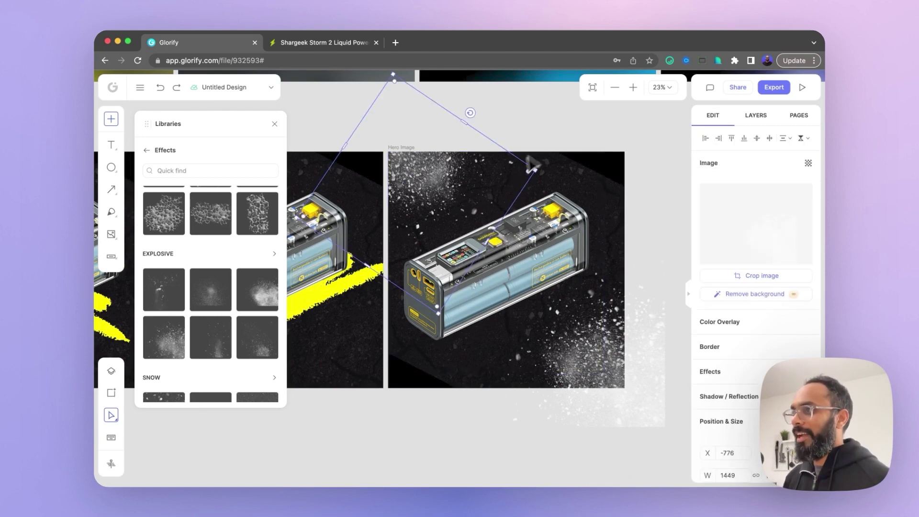
click(536, 139)
scroll(534, 153, left, 2)
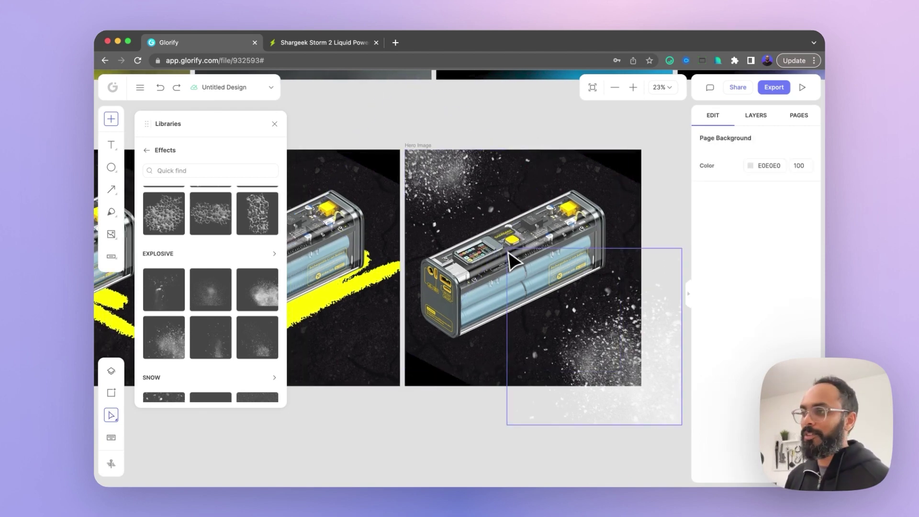
click(448, 280)
click(448, 327)
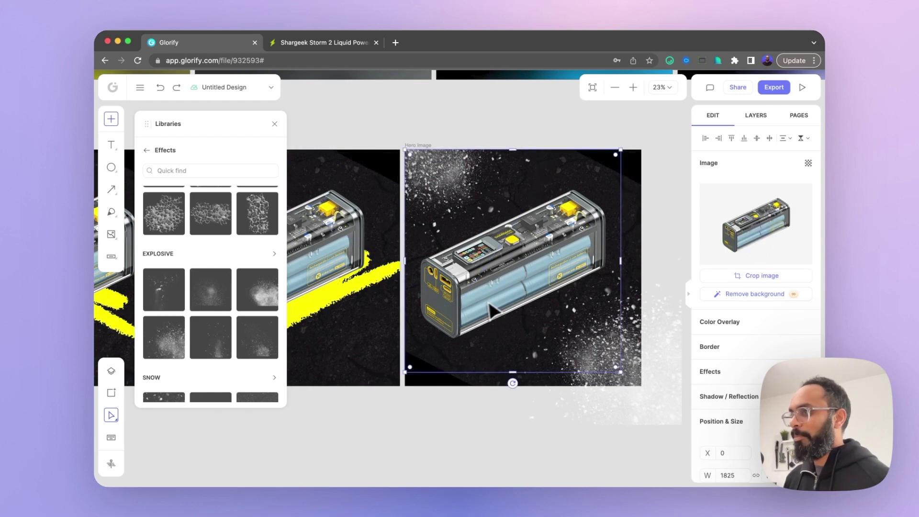
scroll(493, 312, down, 1)
scroll(461, 288, right, 2)
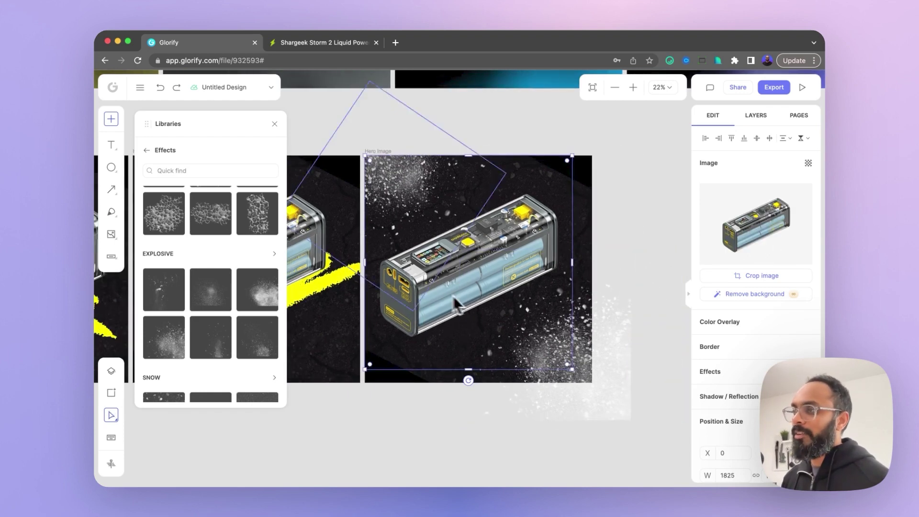
- Close the library and move the lower-right dust effect back onto the canvas so its overflow is clipped at the edges
click(274, 123)
key(h)
drag(439, 146, 380, 129)
key(v)
click(488, 335)
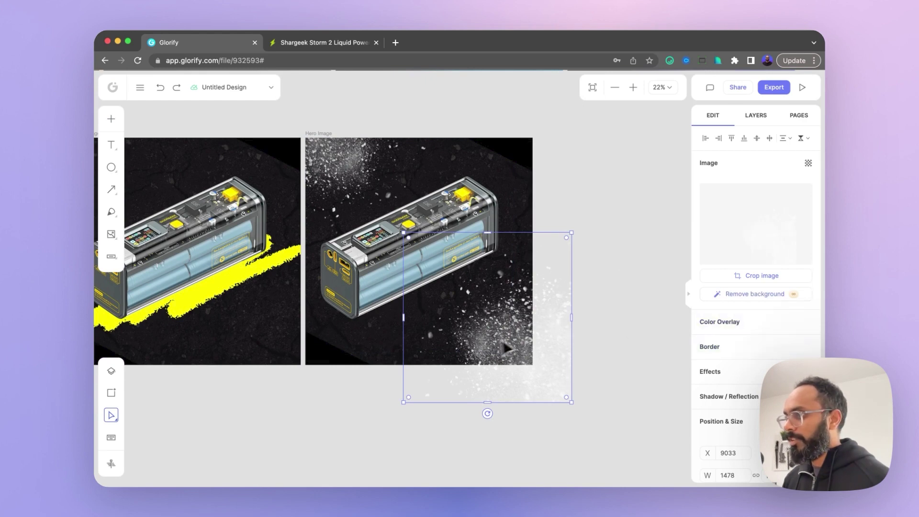
drag(502, 349, 490, 347)
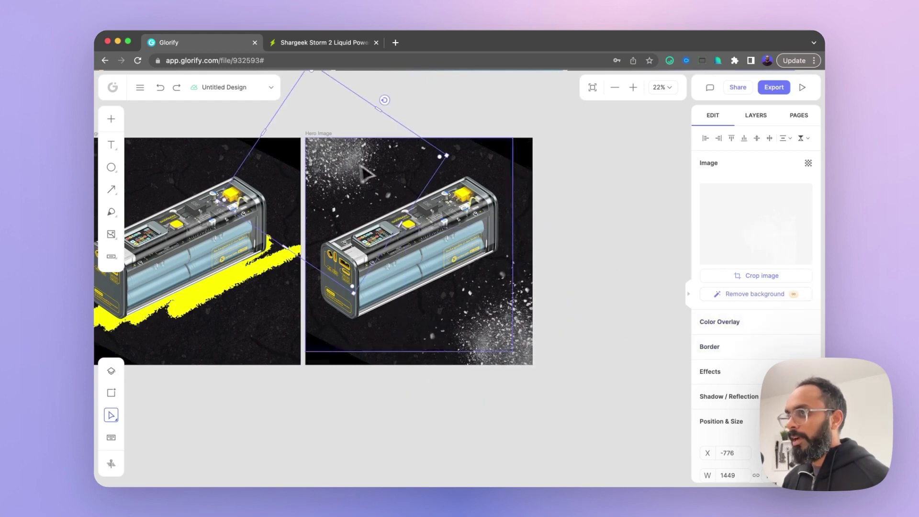
click(570, 215)
- Duplicate the Hero Image canvas with the dust effects
scroll(575, 220, down, 10)
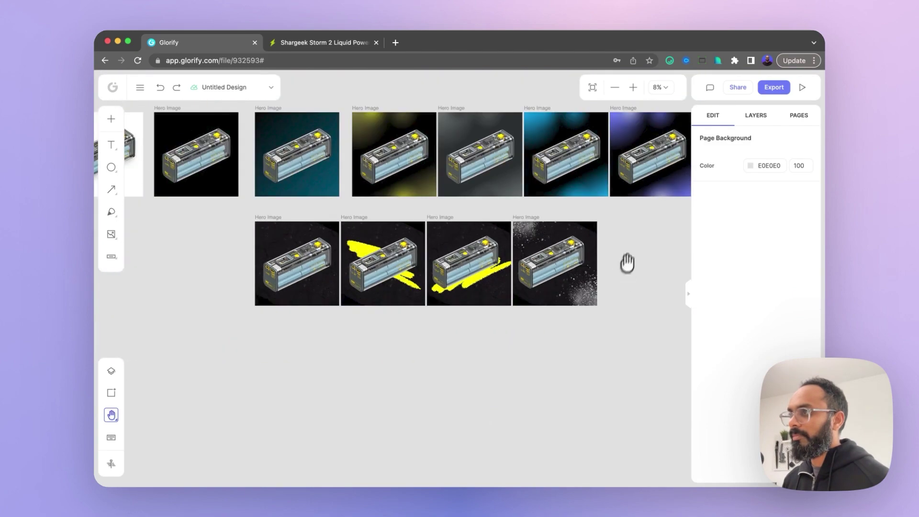
drag(627, 262, 535, 261)
click(447, 214)
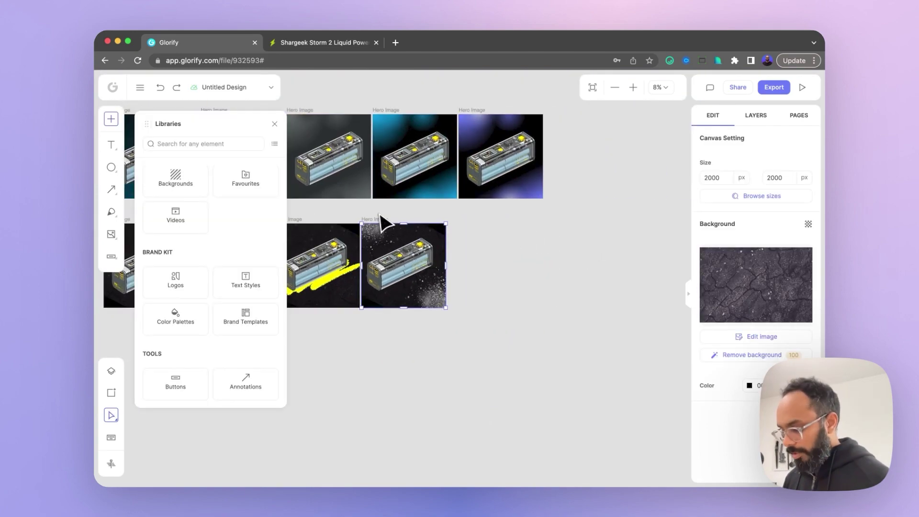
key(super+d)
- Search the Pixabay videos in the library for "pattern"
click(177, 219)
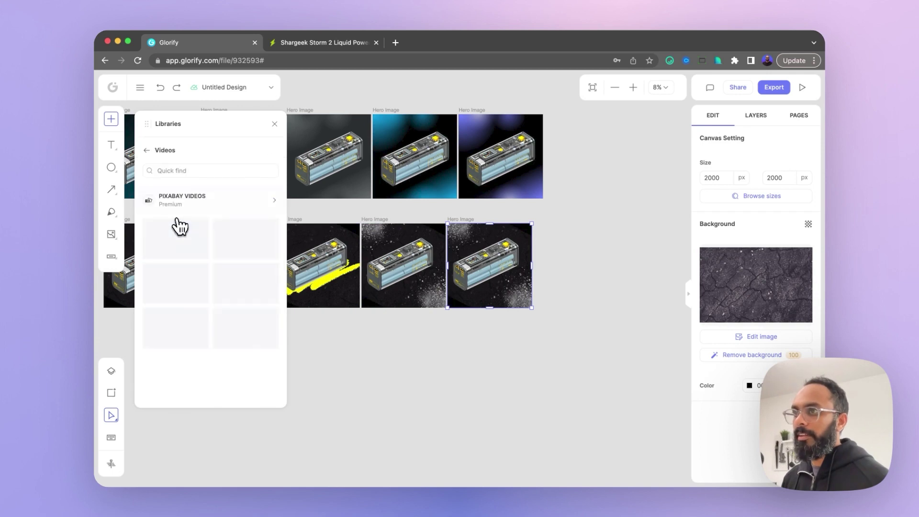
click(194, 170)
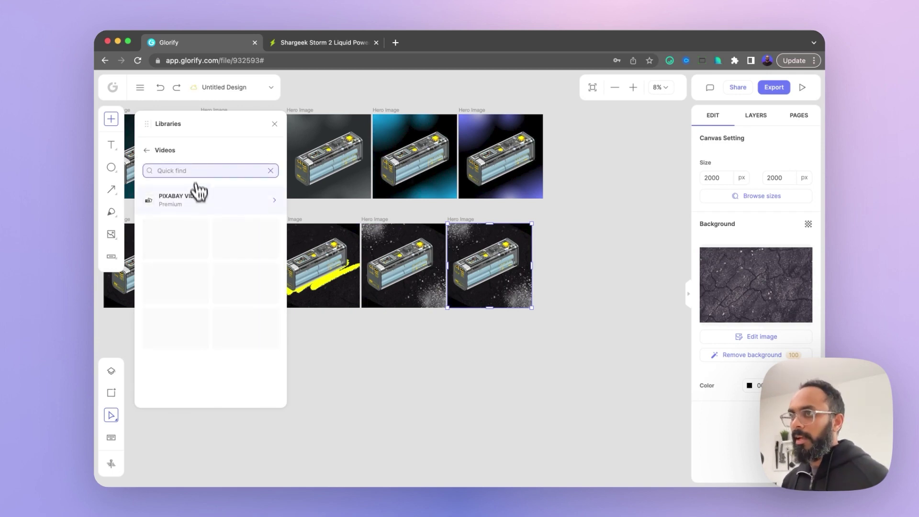
click(199, 194)
click(197, 173)
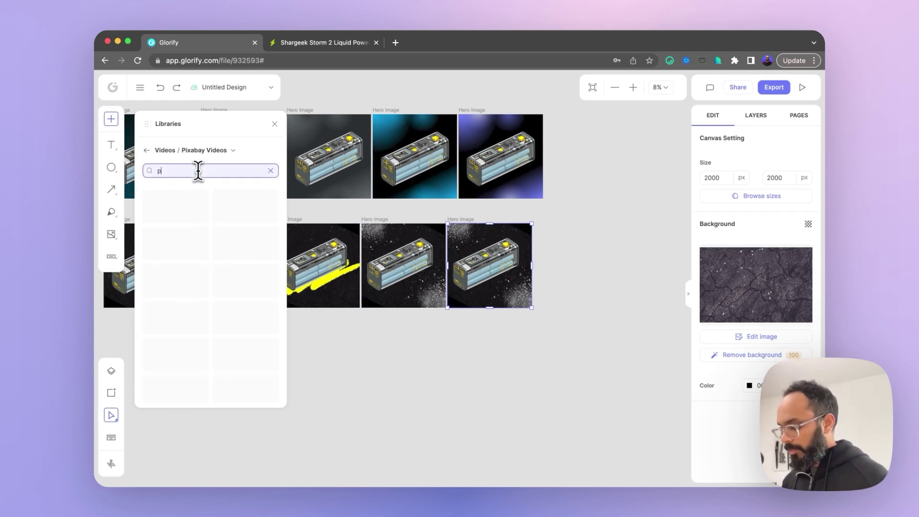
text(pattern)
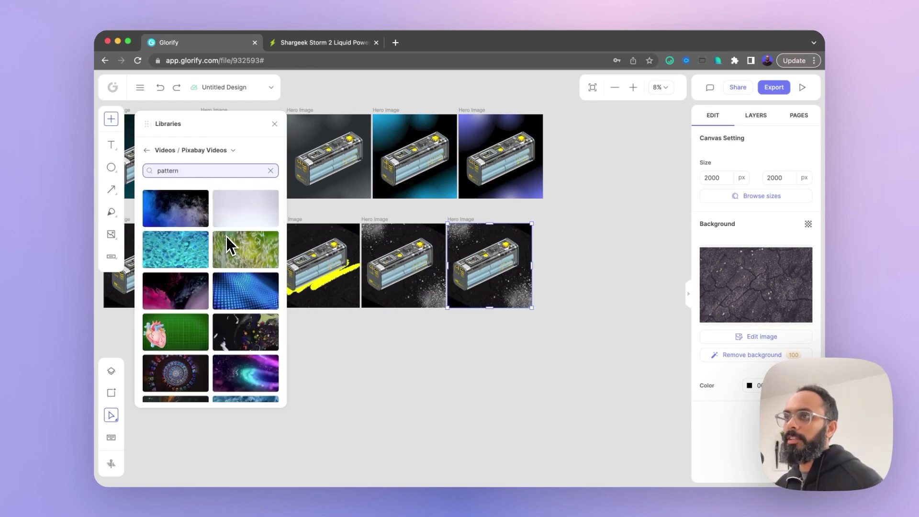
- Add the Pixabay video of a blue wavy ring on black to the duplicated Hero Image canvas
scroll(217, 262, down, 3)
scroll(218, 262, down, 4)
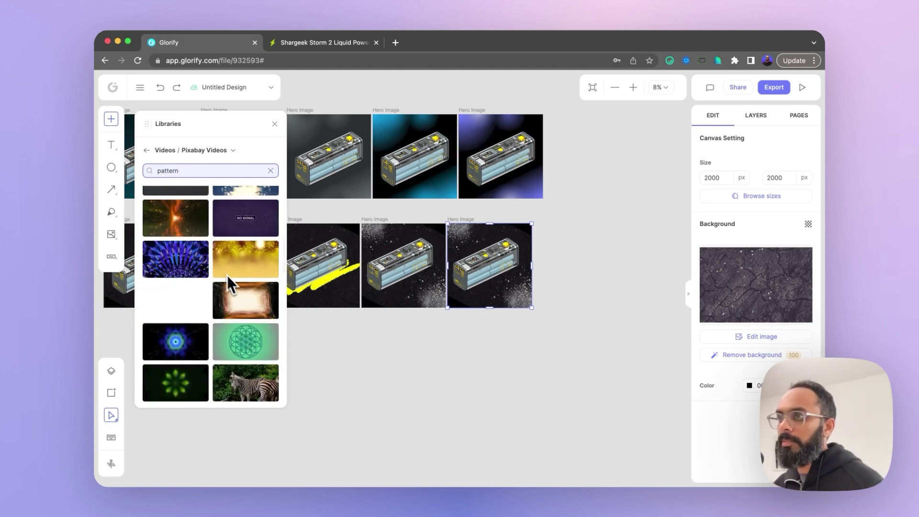
scroll(231, 295, up, 4)
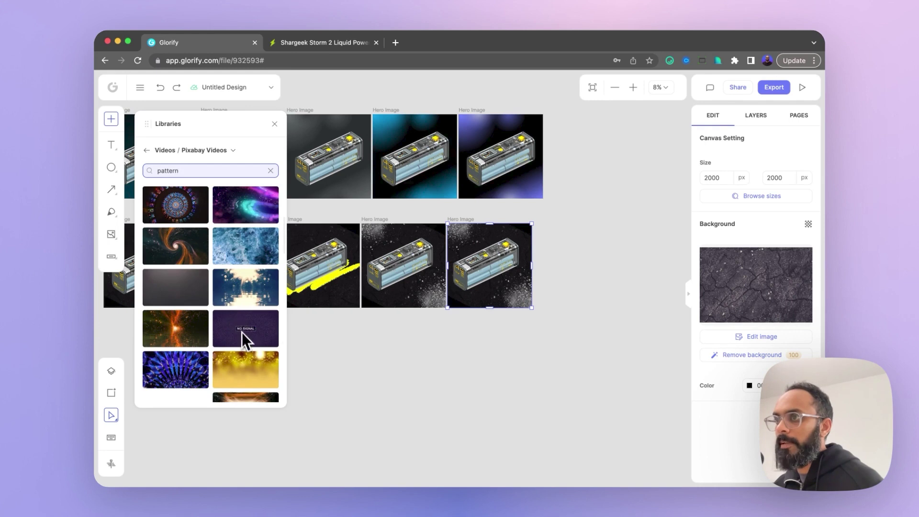
scroll(242, 322, down, 5)
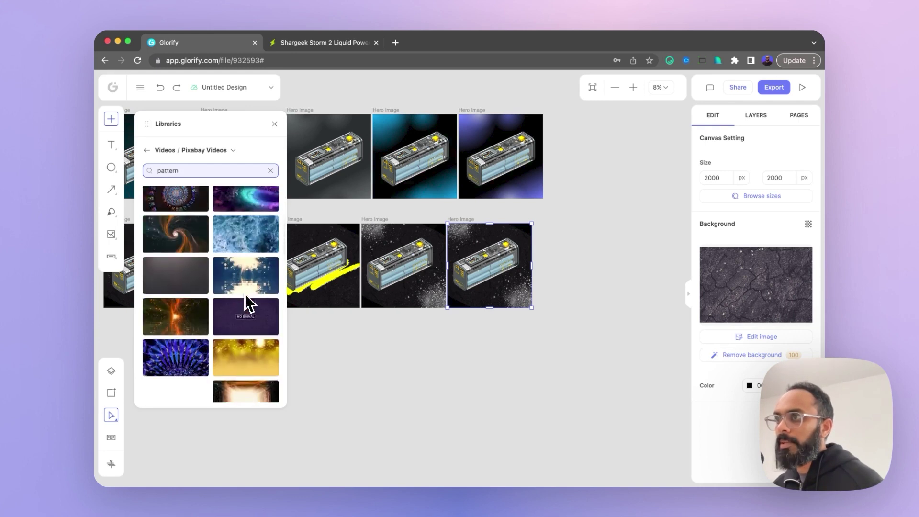
drag(246, 319, 486, 278)
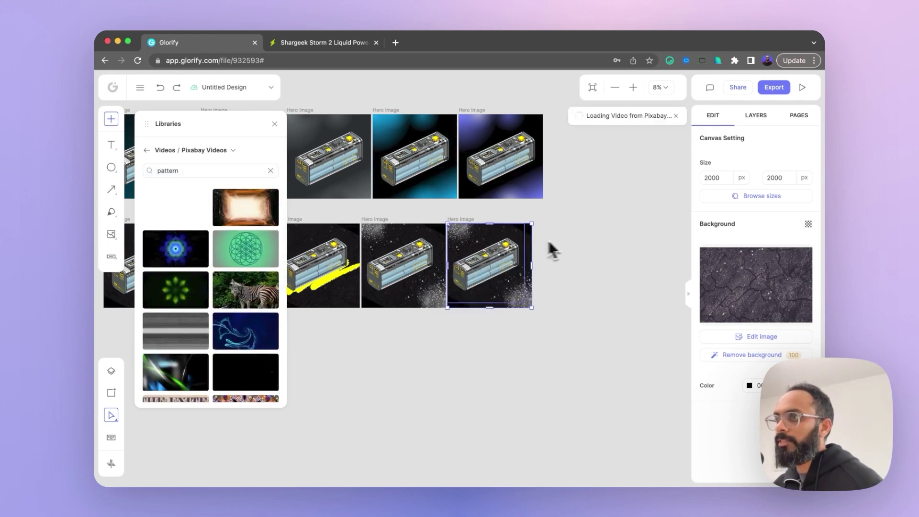
- Enlarge the ring video to about 2945 px wide, extend its height and position it to cover the whole canvas
scroll(527, 271, up, 3)
scroll(531, 280, up, 3)
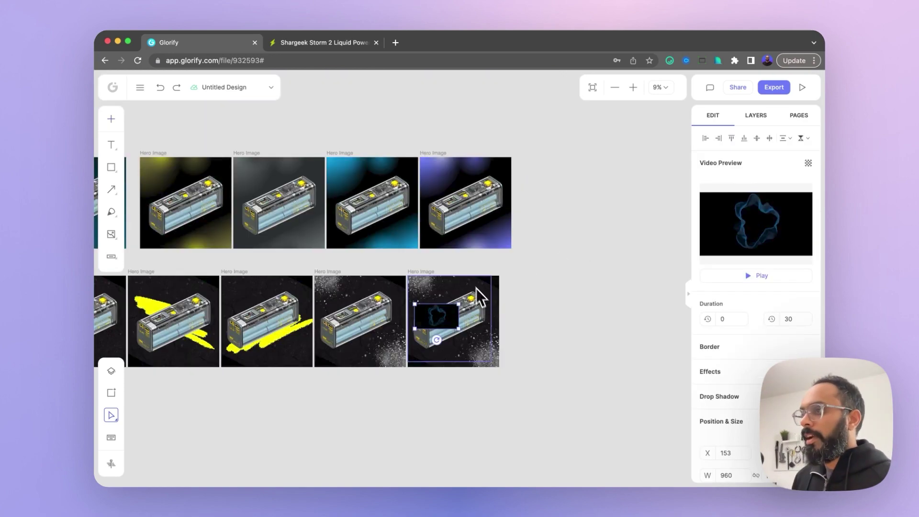
scroll(507, 323, up, 5)
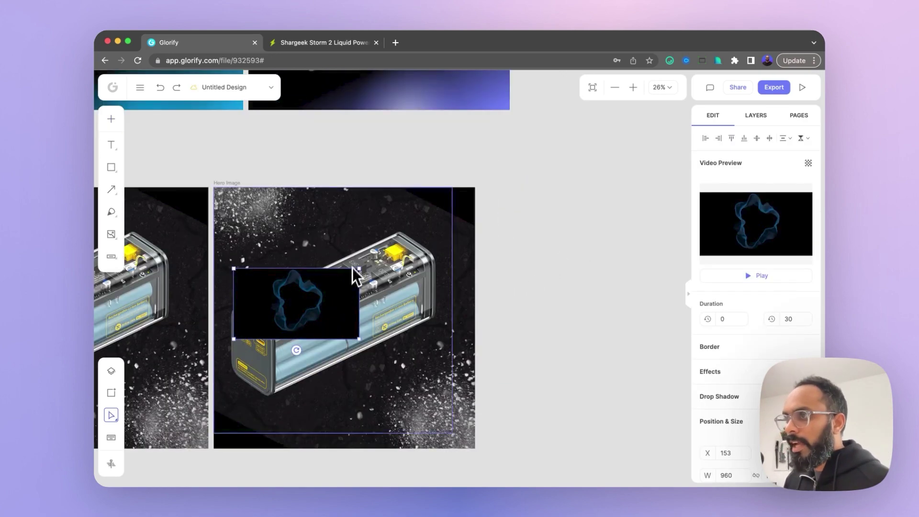
drag(359, 269, 622, 113)
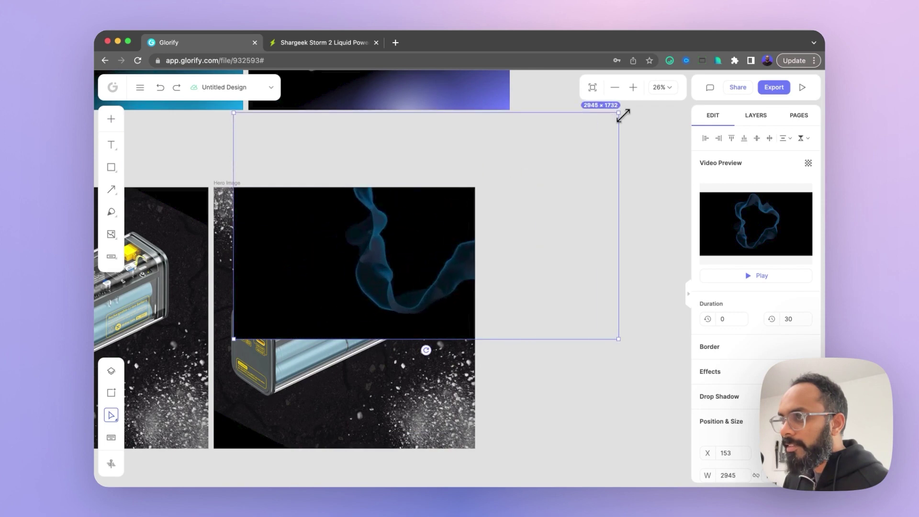
drag(398, 251, 392, 289)
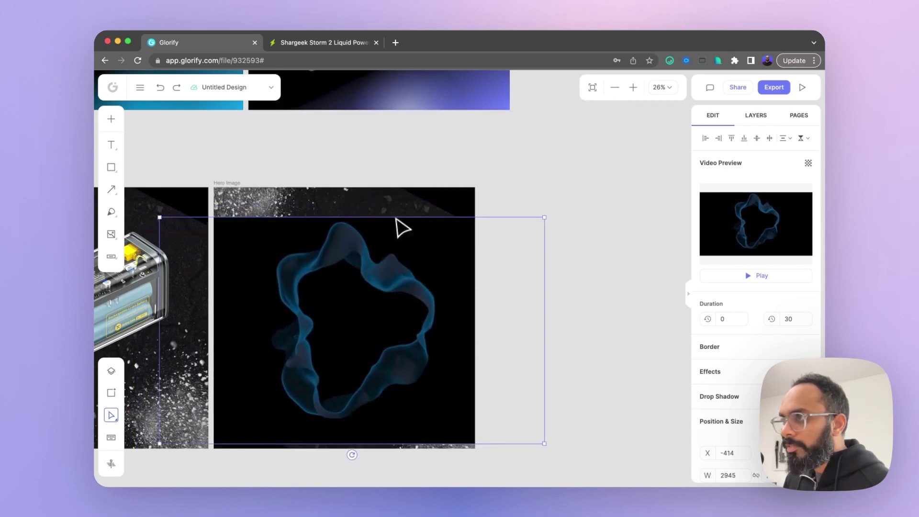
drag(412, 221, 421, 159)
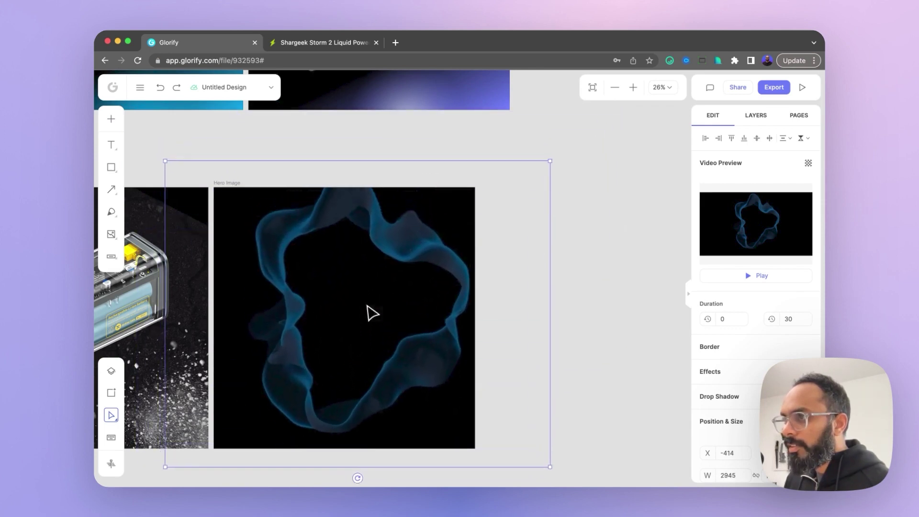
- Send the ring video to the back behind the power bank and delete both dust effects from this canvas
right_click(361, 304)
click(410, 408)
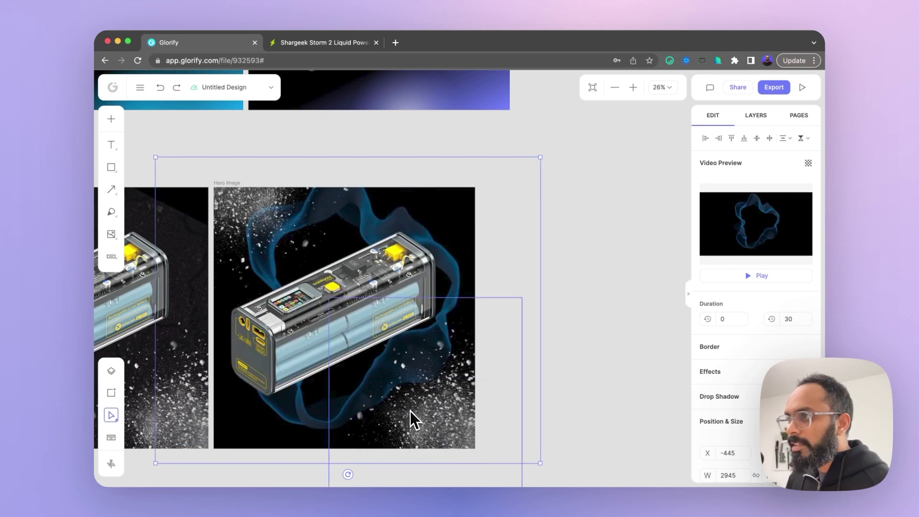
click(593, 251)
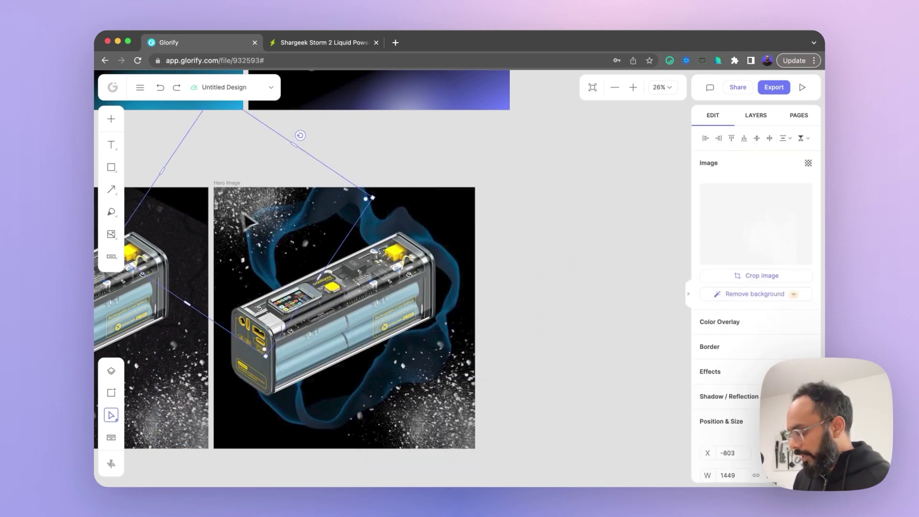
key(Delete)
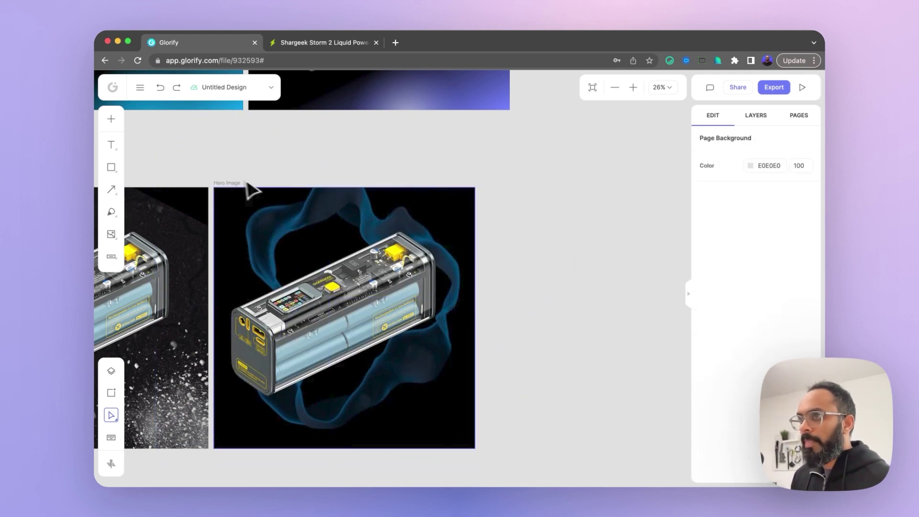
- Shift the video canvas away from its neighbour and centre the power bank horizontally and vertically on it
drag(249, 189, 289, 189)
click(523, 257)
click(486, 230)
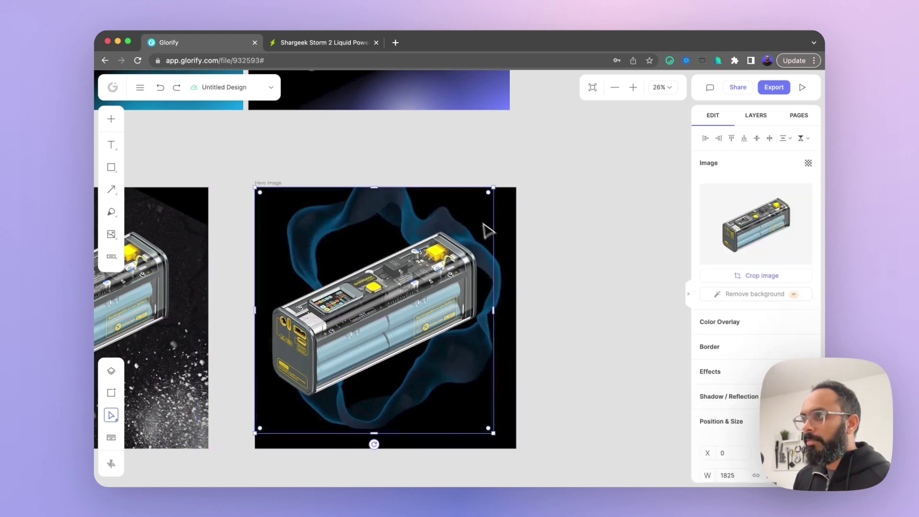
click(503, 223)
click(388, 289)
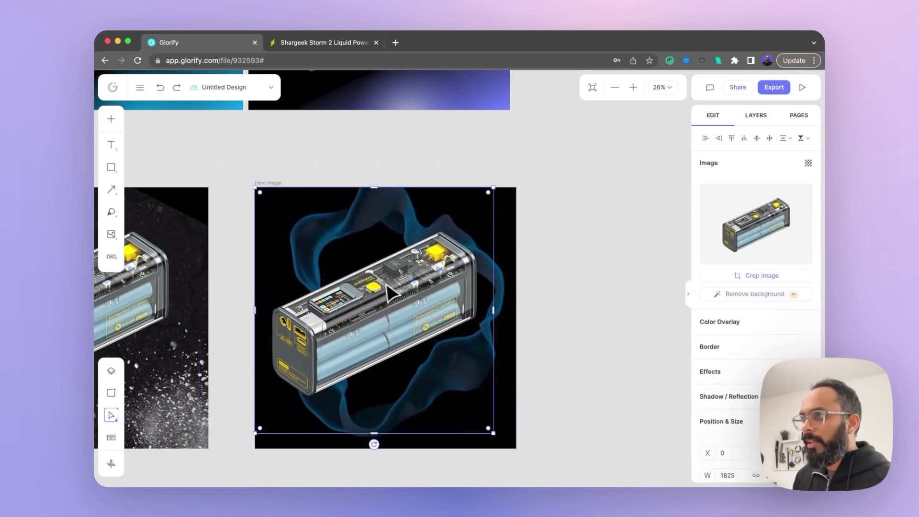
click(745, 139)
click(314, 193)
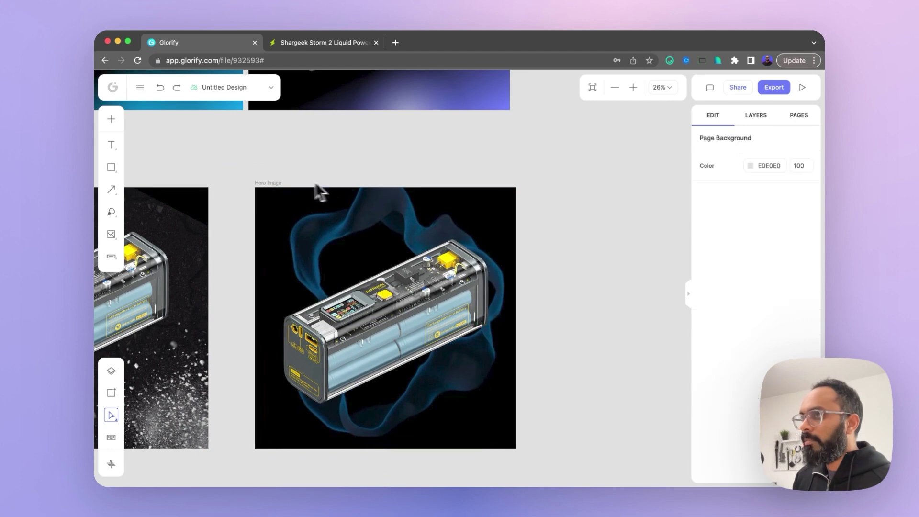
- Open the animation timeline for the video canvas and play it to preview the moving background
click(282, 184)
click(111, 465)
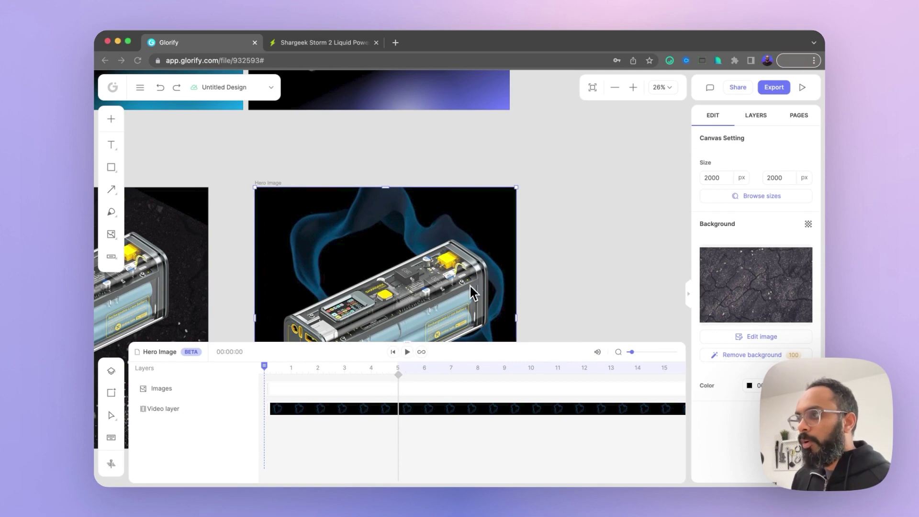
scroll(544, 188, down, 5)
scroll(525, 203, down, 3)
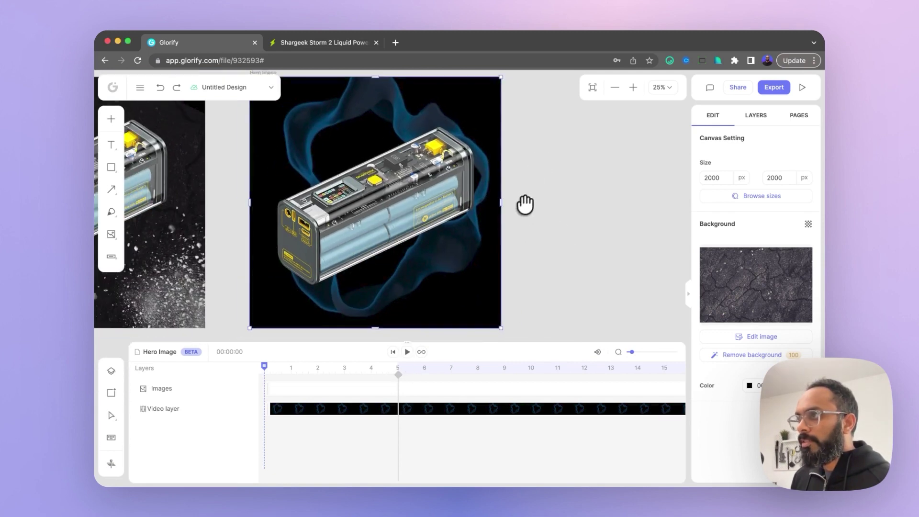
drag(526, 204, 547, 215)
click(397, 299)
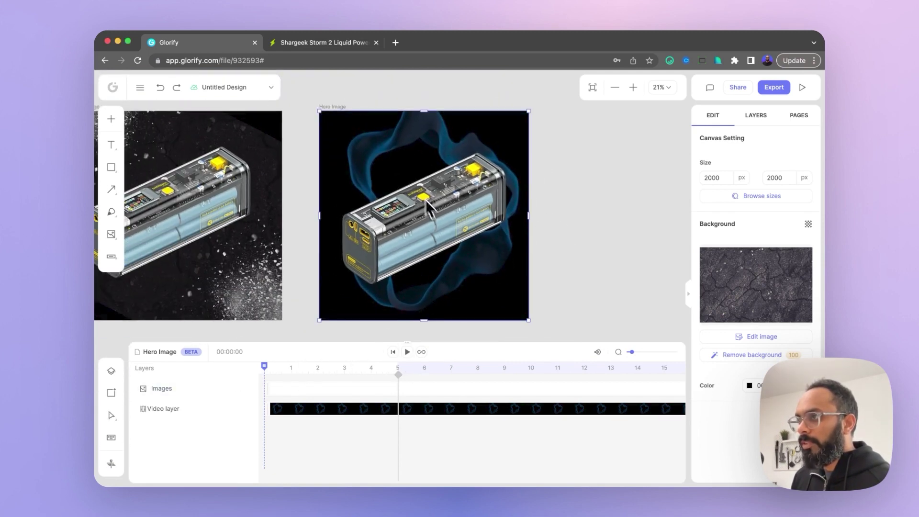
click(407, 353)
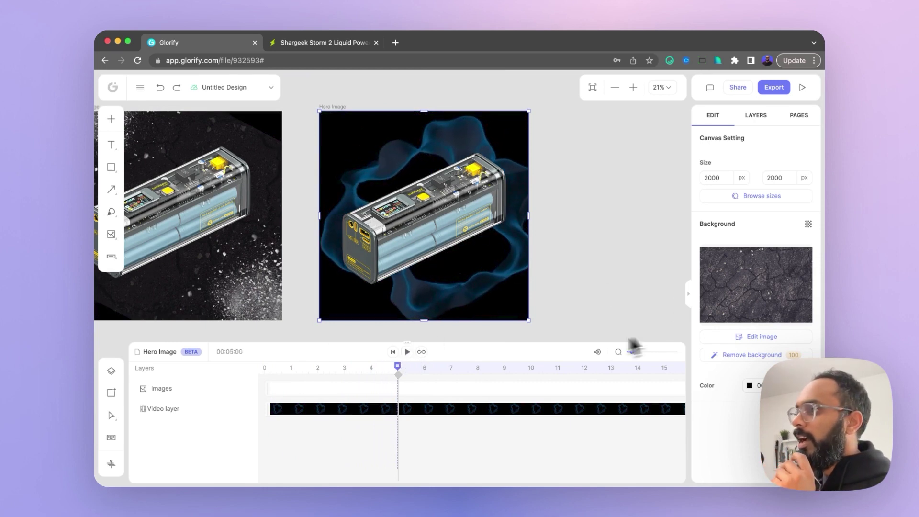
- Select the background video, check the blend option in its effects, and collapse the effects settings again
click(519, 279)
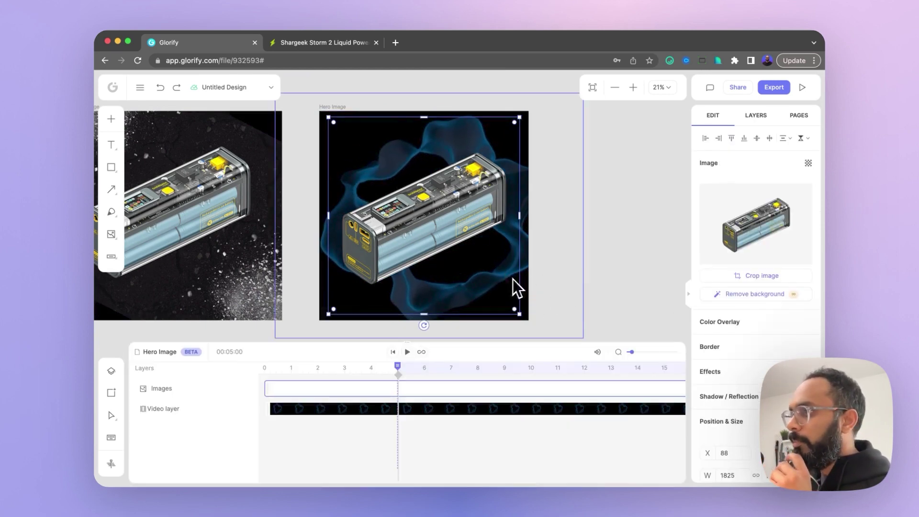
click(521, 278)
scroll(745, 371, down, 1)
click(769, 361)
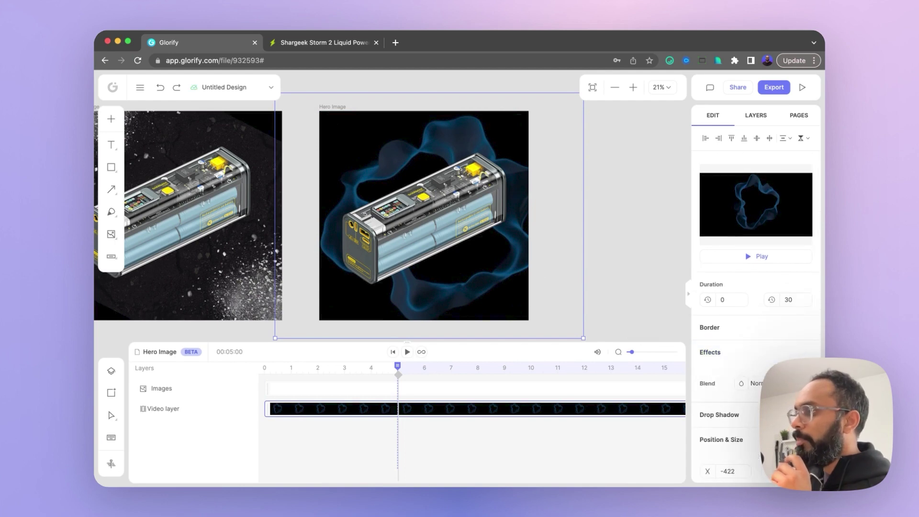
click(769, 360)
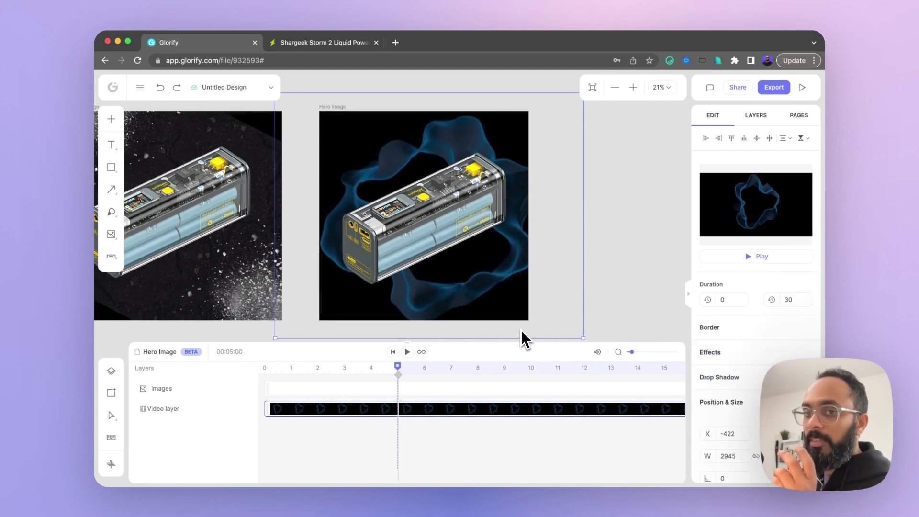